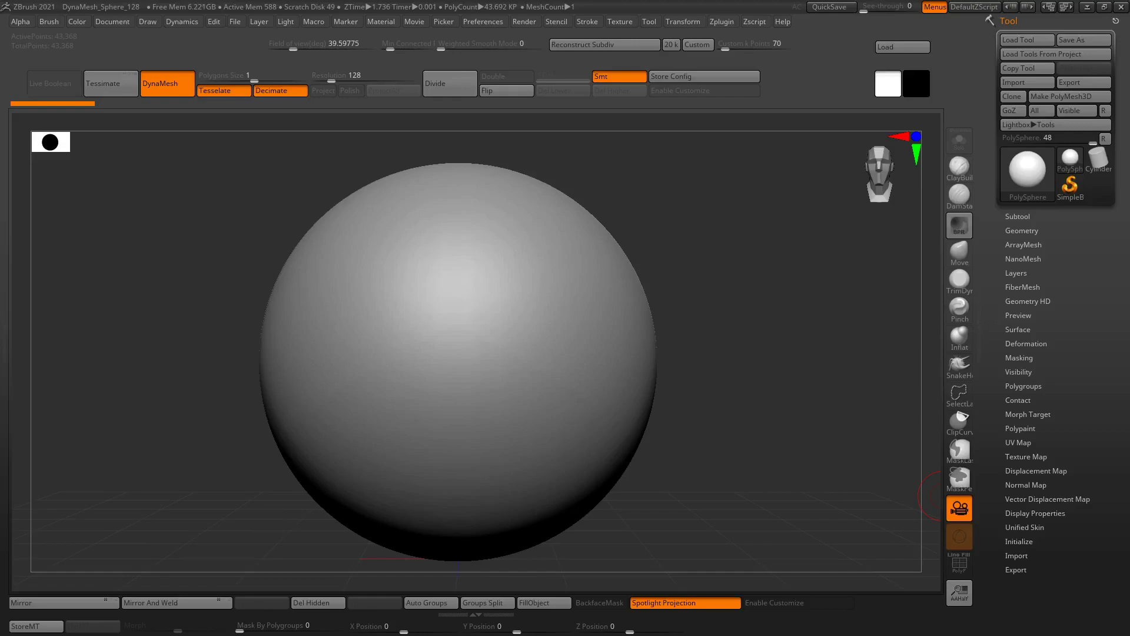
- Load the DemoAnimeHead.ZPR sample project and inspect the head's polygon wireframe
left_click_drag(747, 316, 744, 306)
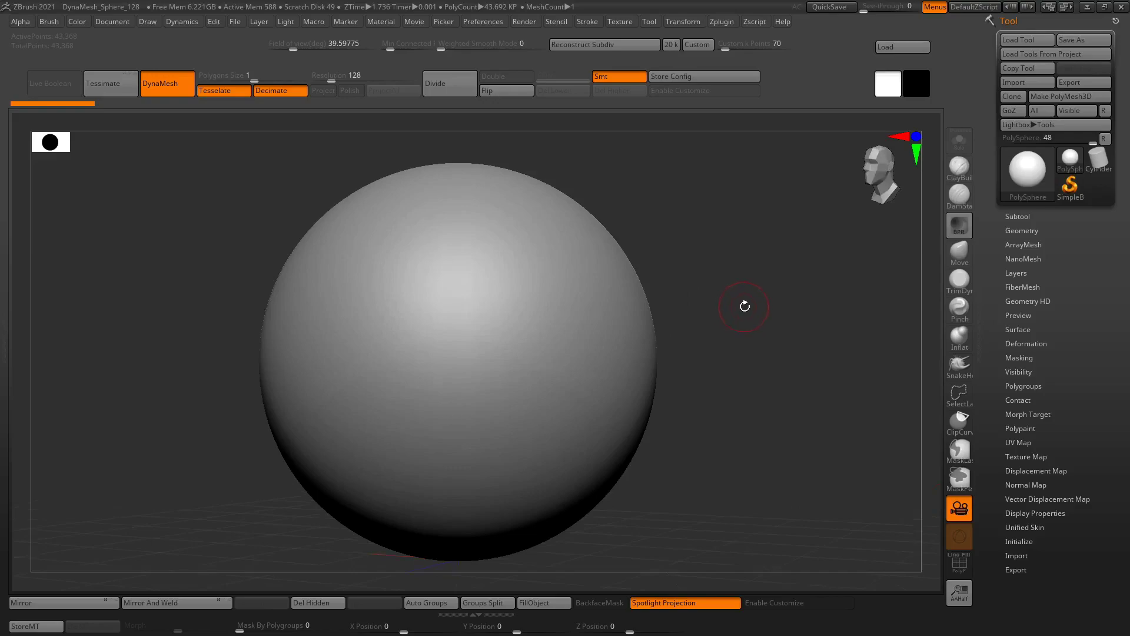
key("comma")
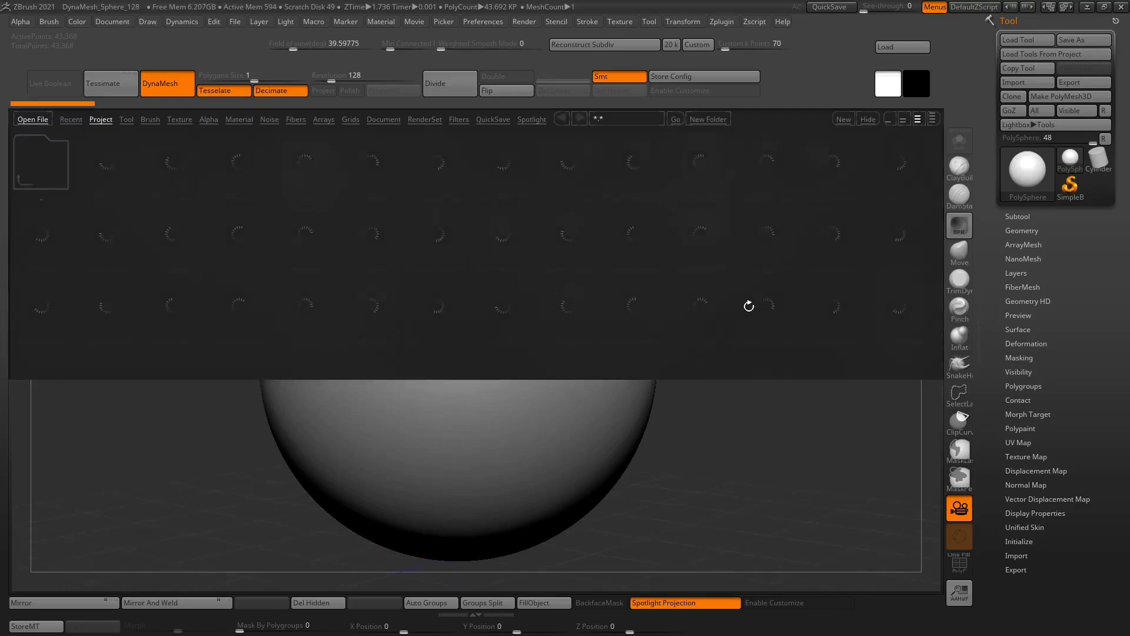
double_click(440, 172)
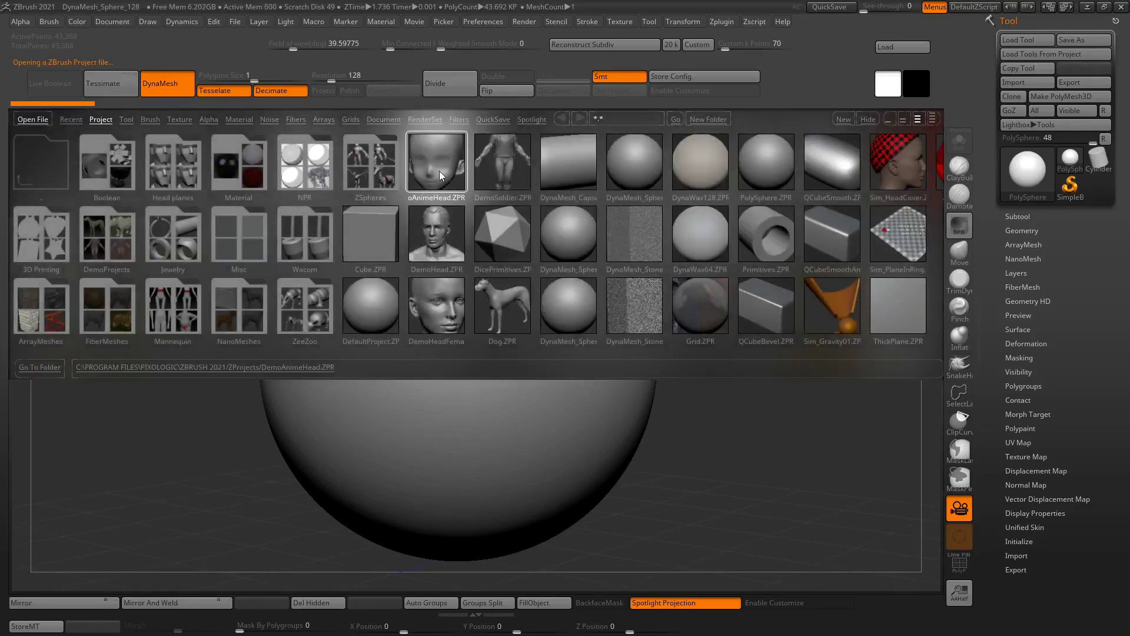
left_click(601, 362)
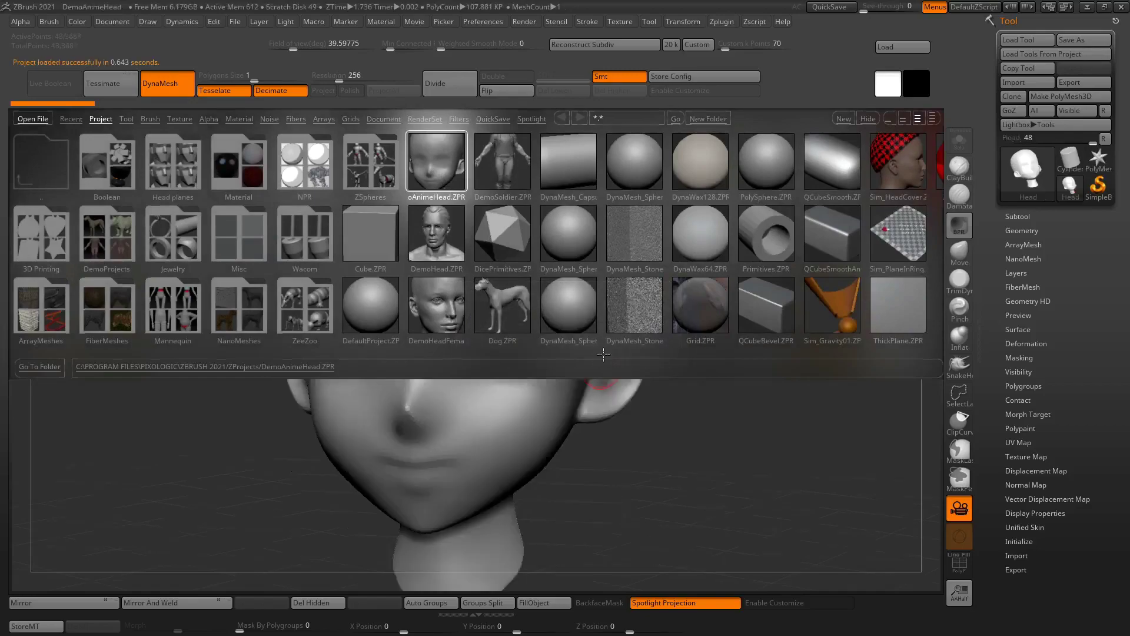
left_click_drag(629, 289, 666, 283)
key("shift+f")
key("shift+f")
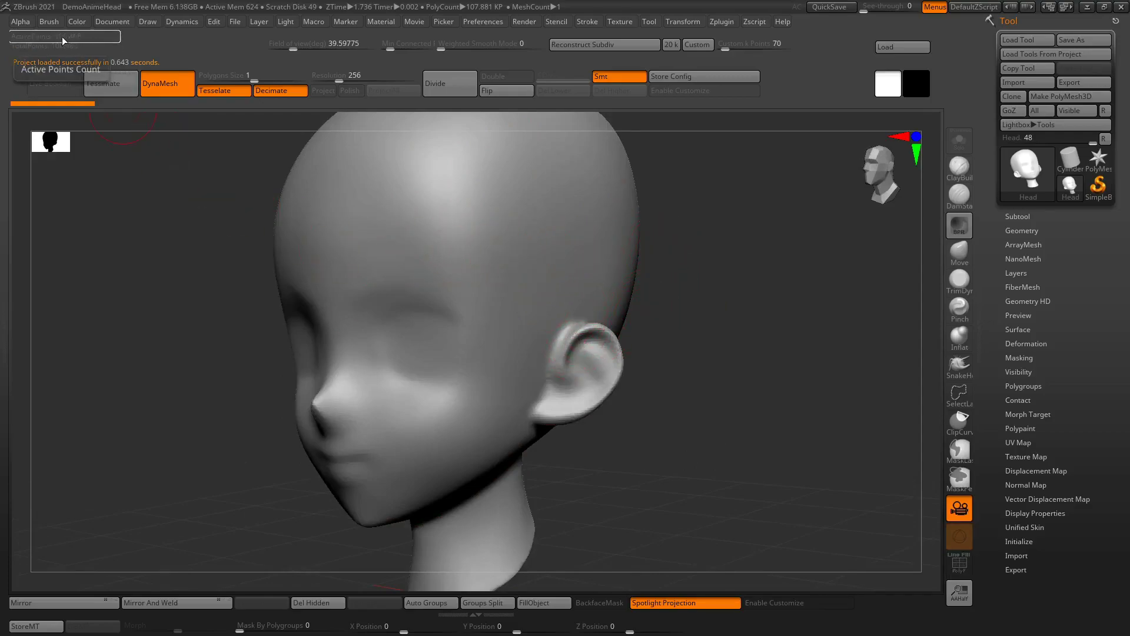
- Duplicate the Head subtool and make the copy the active subtool
left_click_drag(756, 290, 769, 288)
left_click(1018, 216)
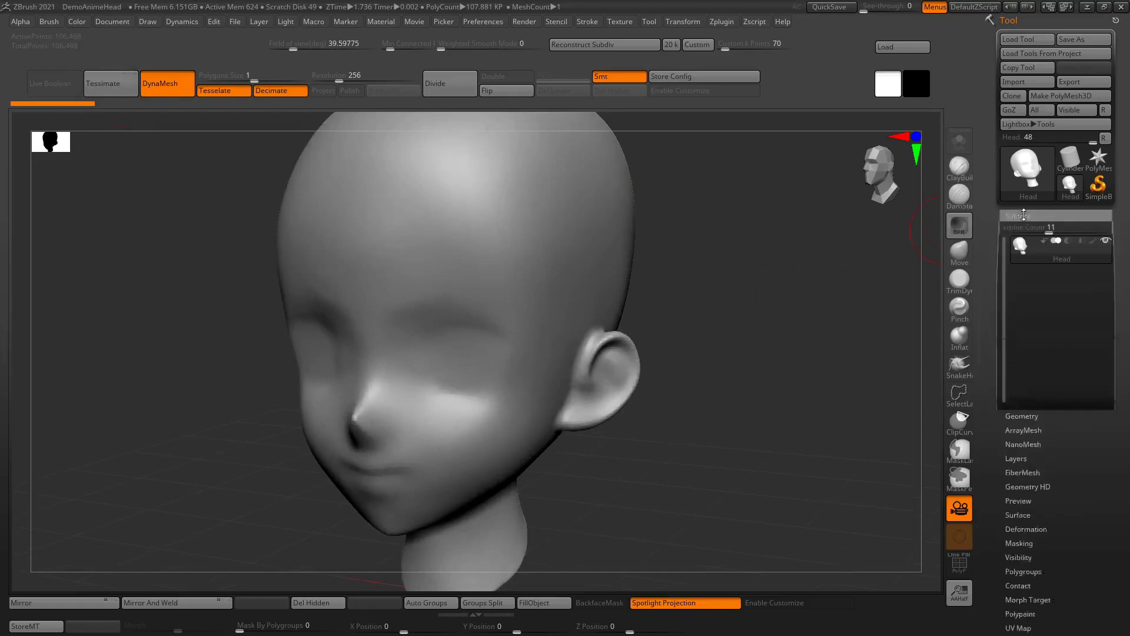
left_click_drag(990, 514, 991, 421)
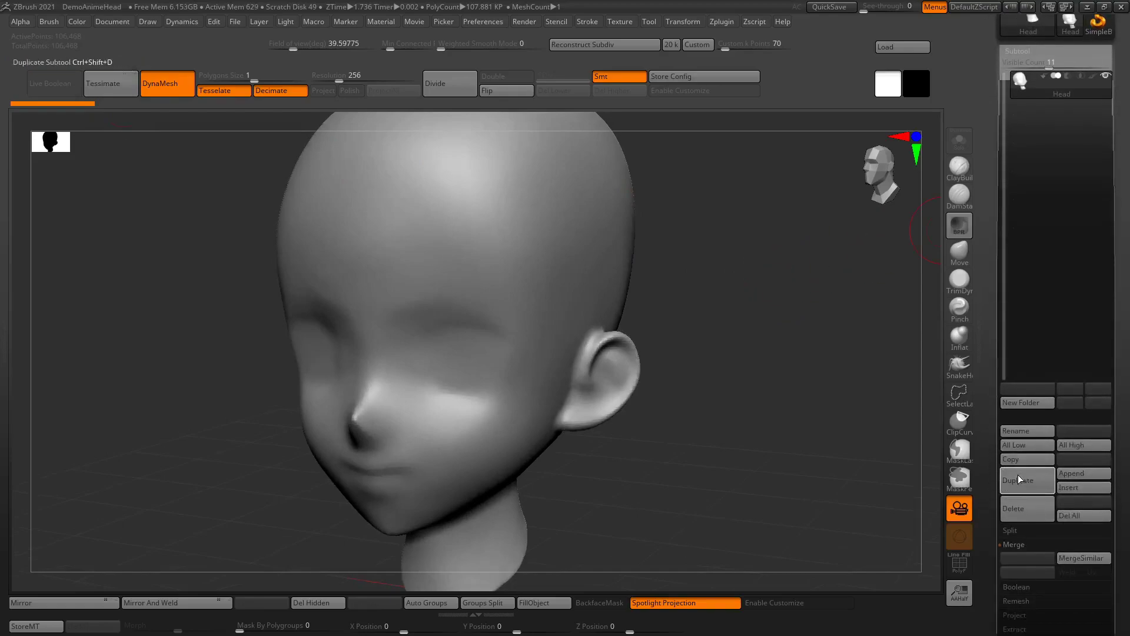
left_click(1020, 480)
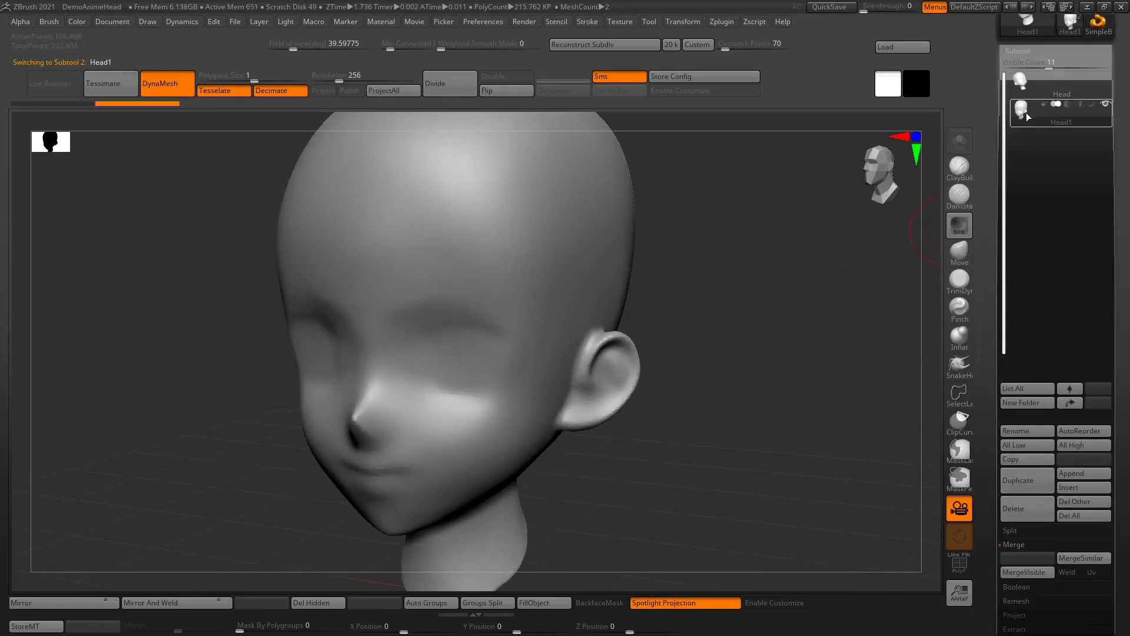
- Decimate the duplicated head with Decimation Master's 35k preset and inspect its wireframe
left_click(722, 21)
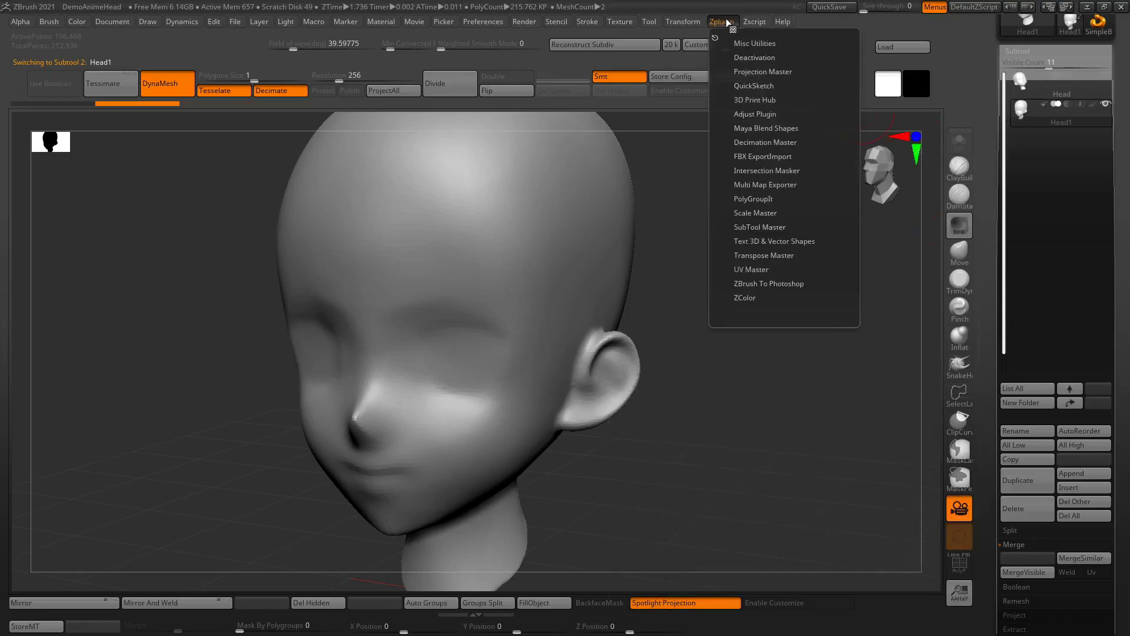
left_click(715, 35)
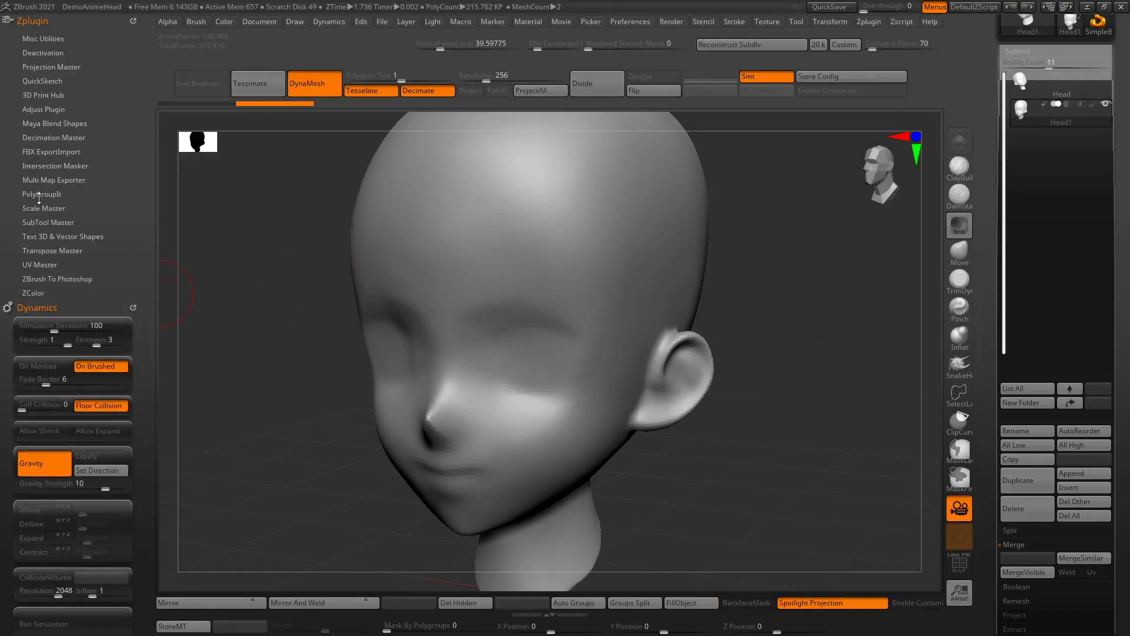
left_click(50, 137)
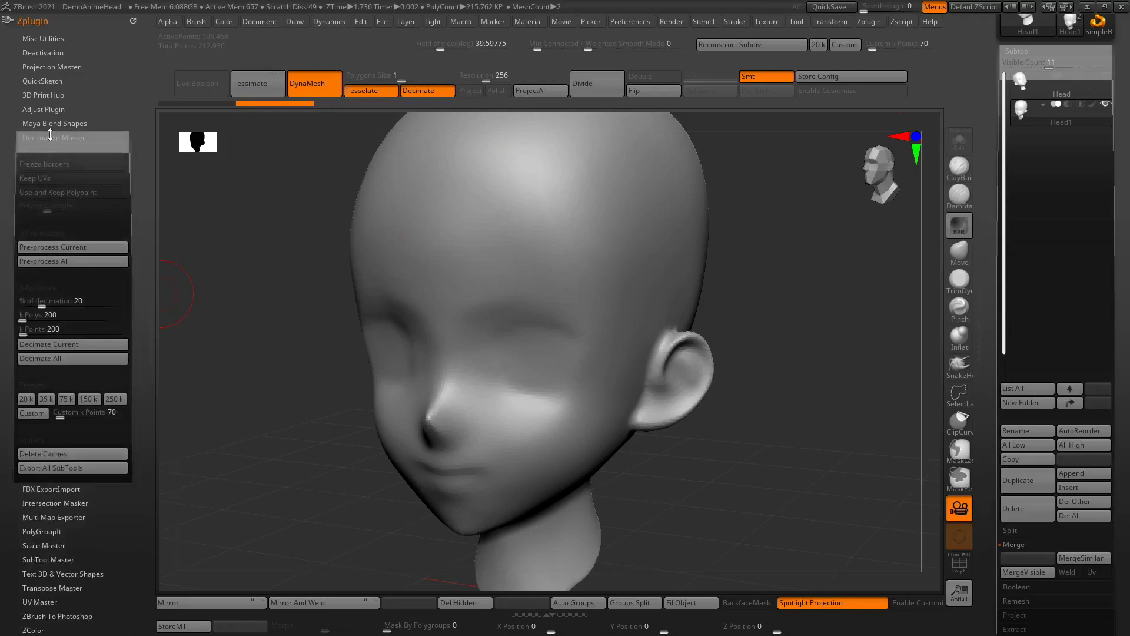
left_click(46, 401)
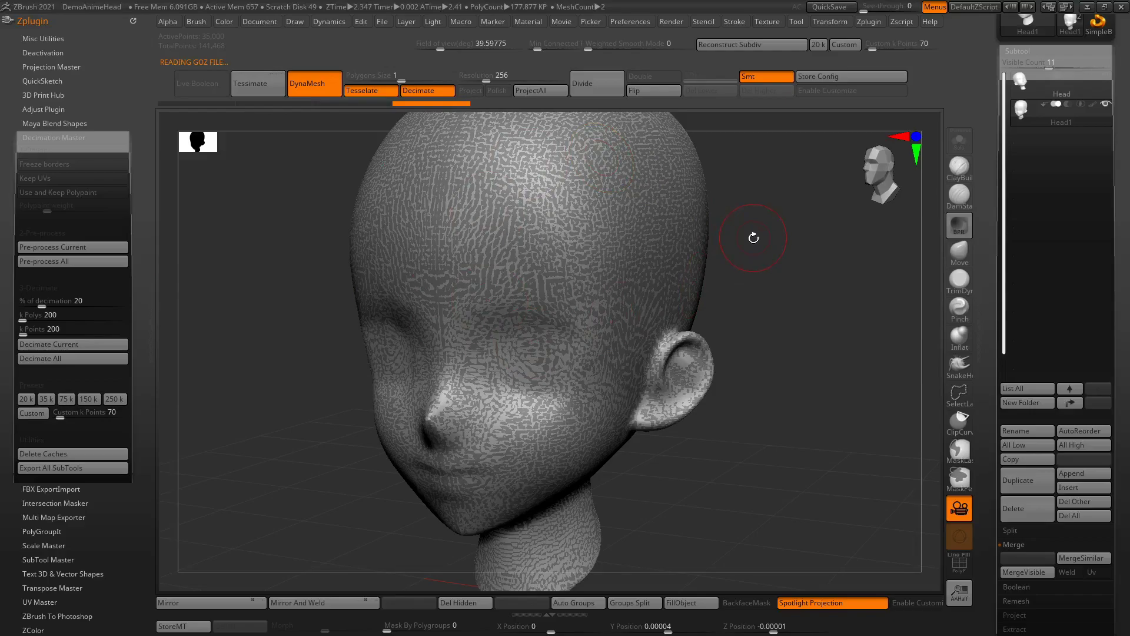
key("shift+f")
left_click_drag(741, 252, 726, 230)
key("shift+f")
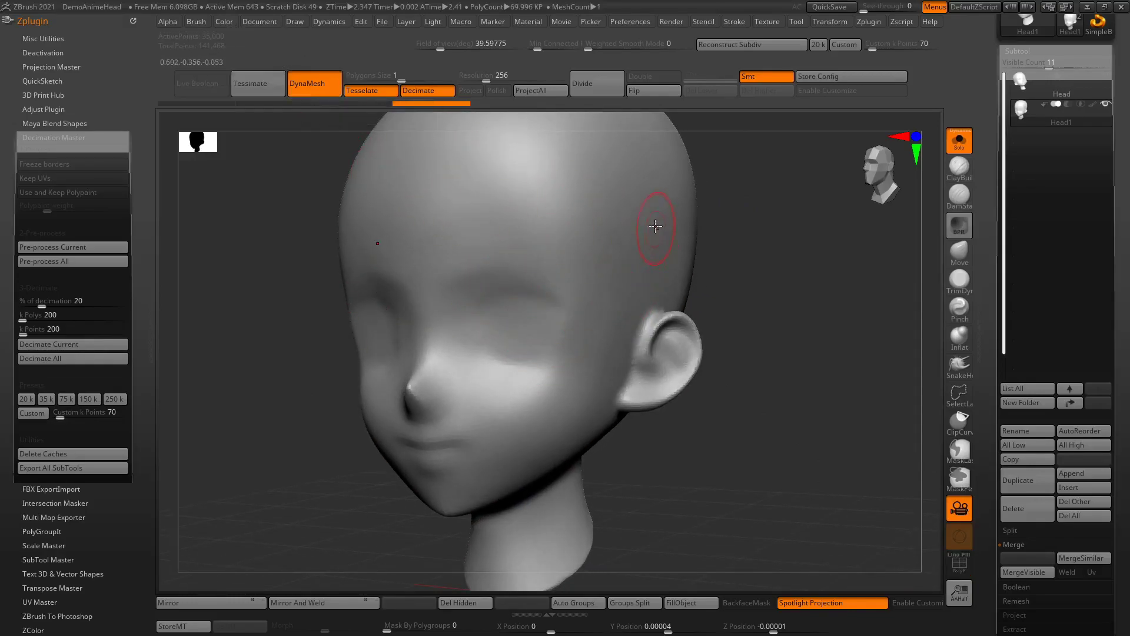
right_click_drag(656, 227, 653, 222)
- Export the decimated head to the Desktop as Head1.obj in OBJ format
left_click_drag(985, 99, 987, 265)
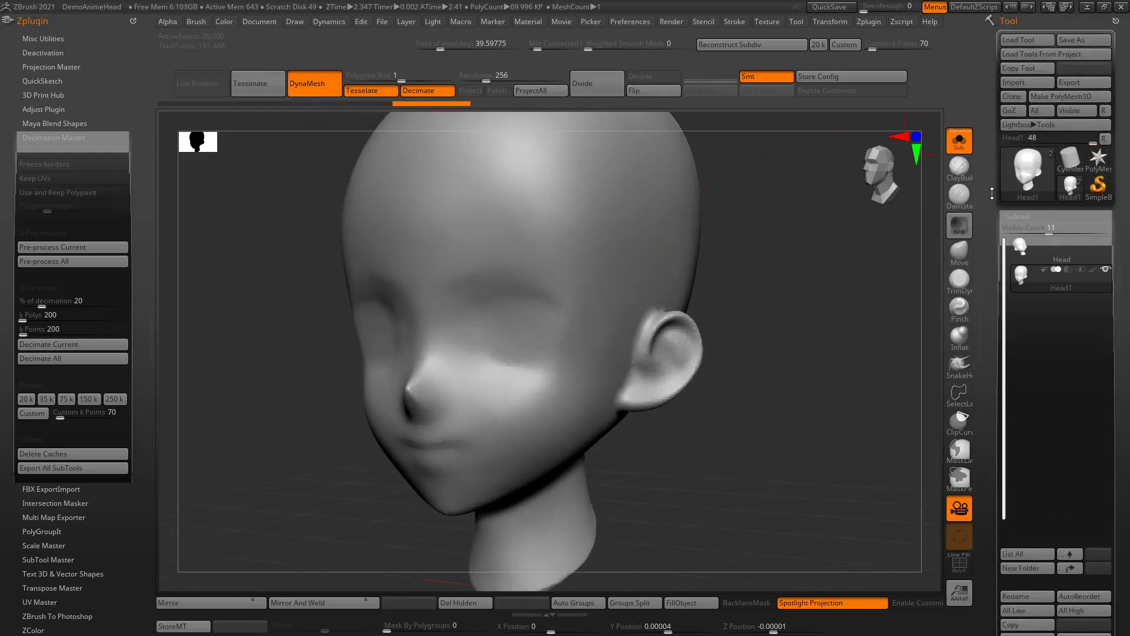
left_click(1077, 83)
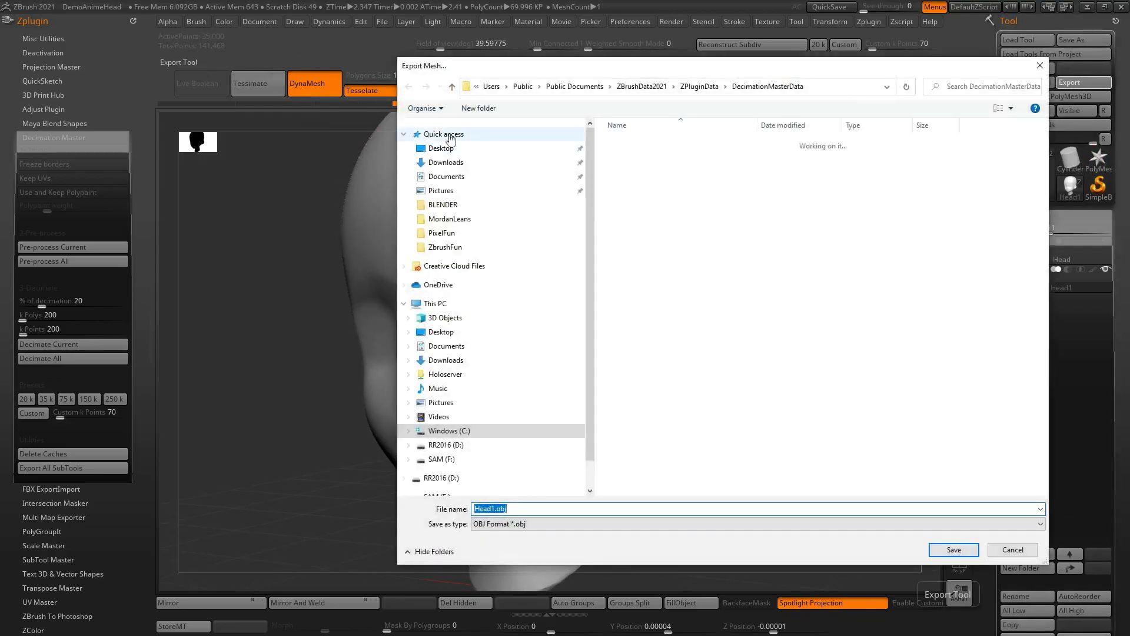
left_click(462, 149)
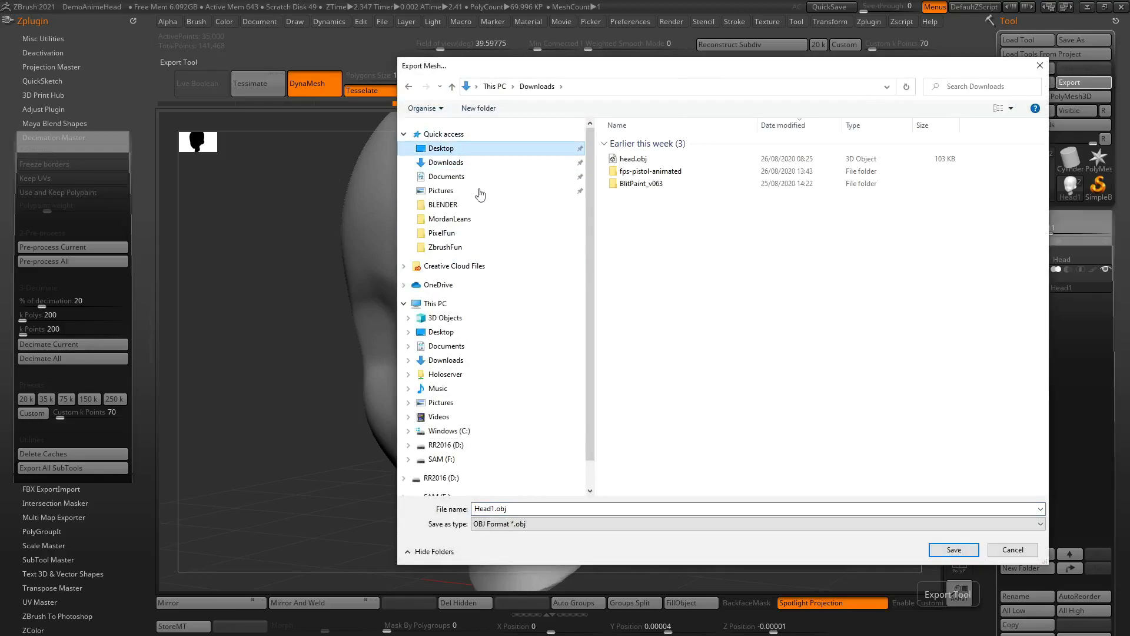
left_click(952, 549)
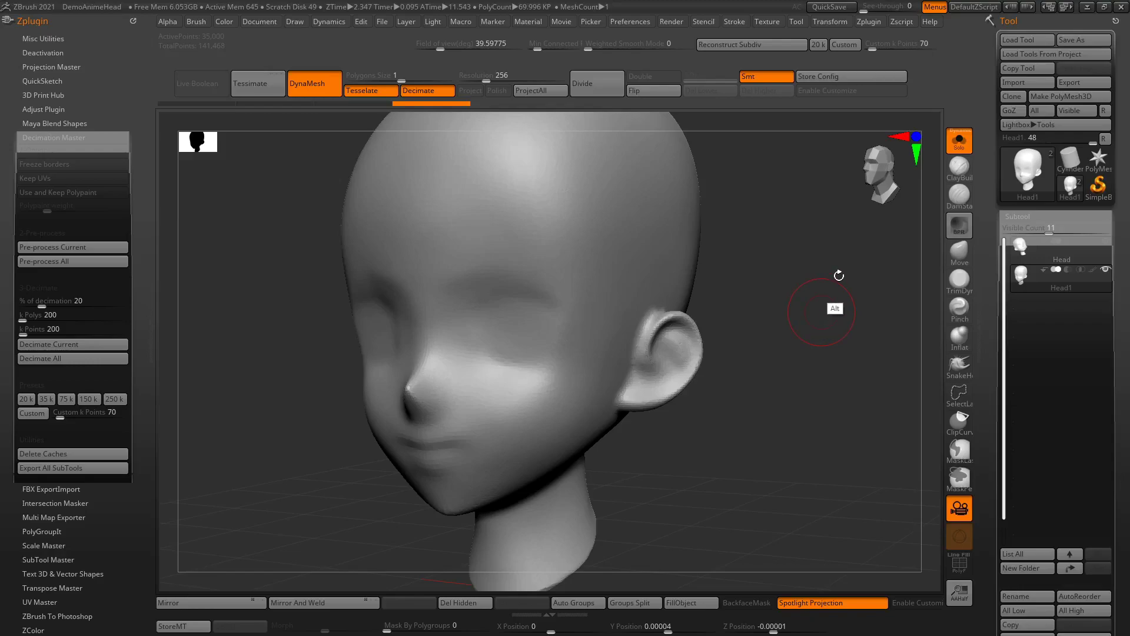
- Switch to 3D-Coat and import Head1.obj from the Desktop as a reference mesh for retopology
key("alt+Tab")
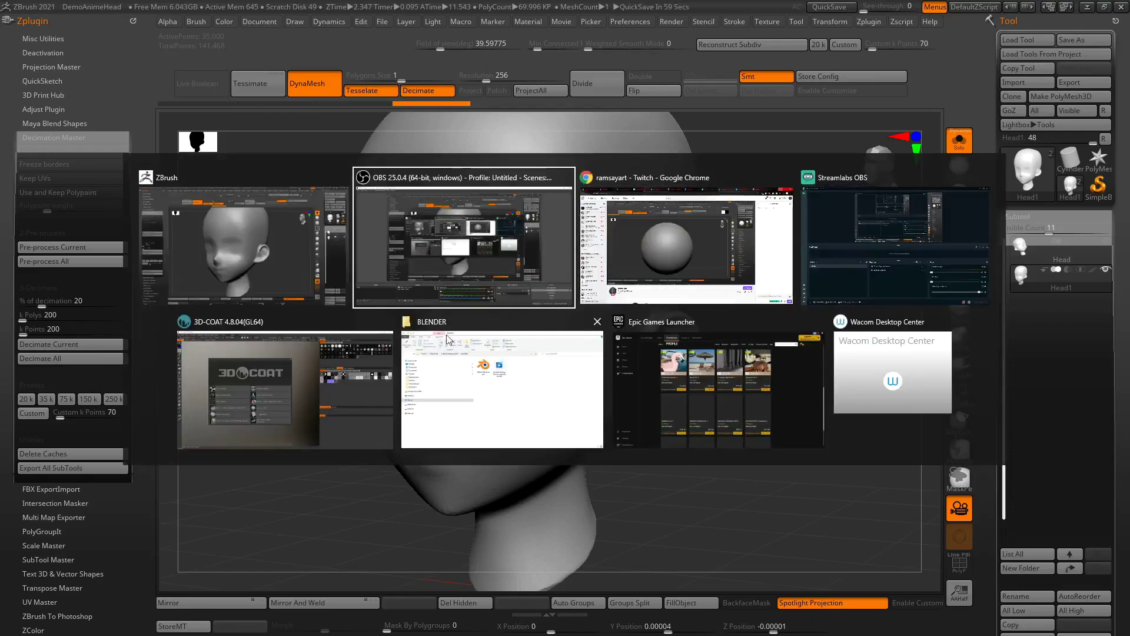
left_click(275, 373)
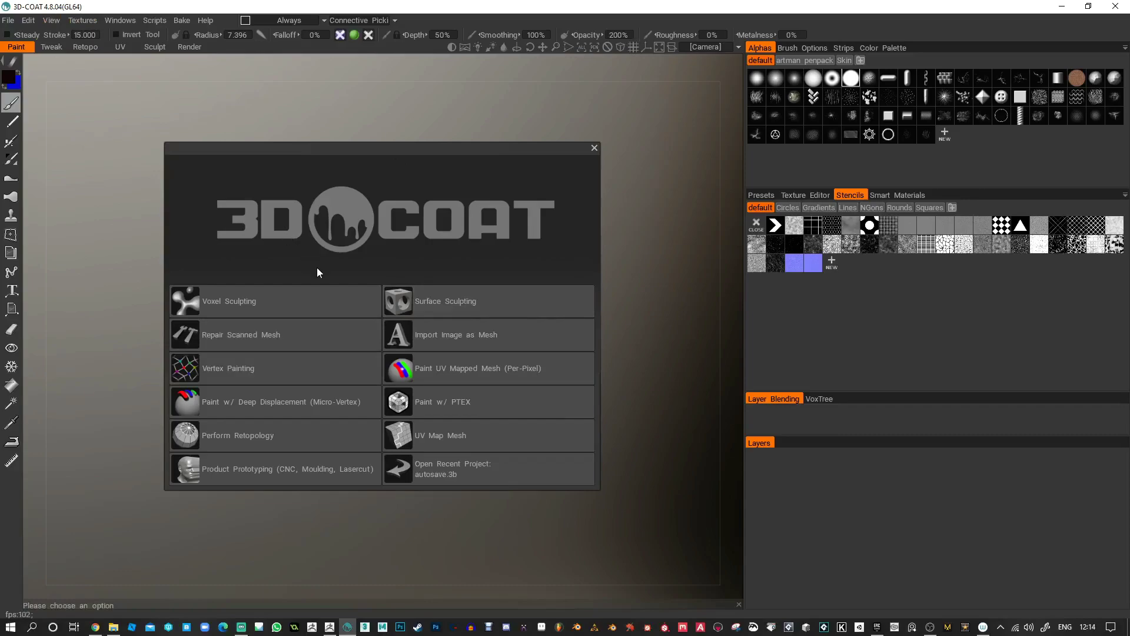
left_click(237, 435)
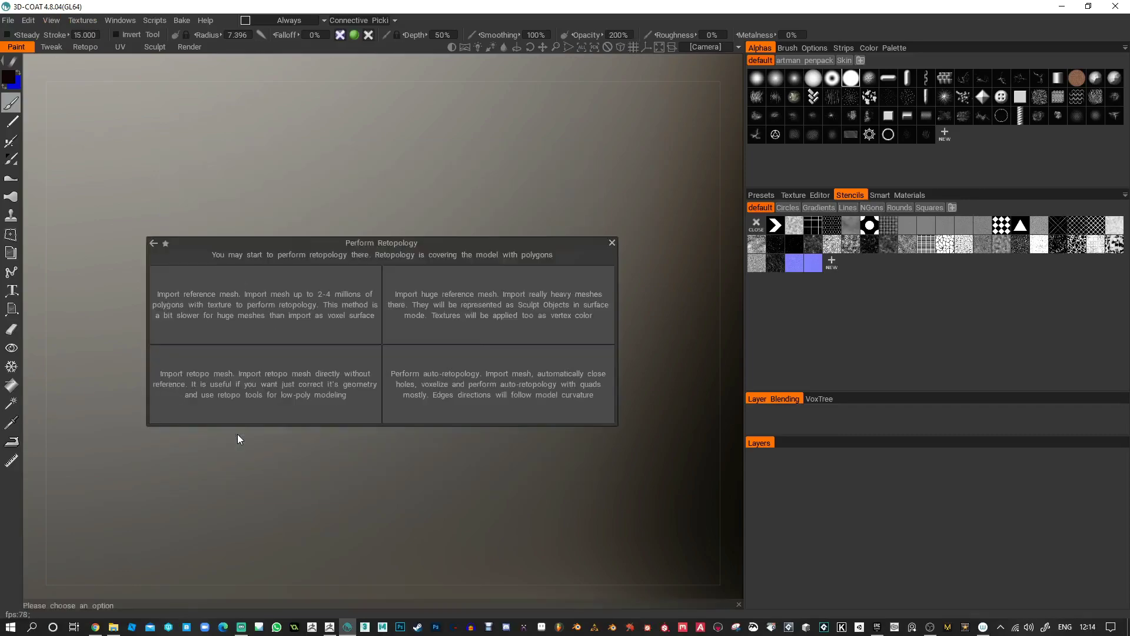
left_click(220, 301)
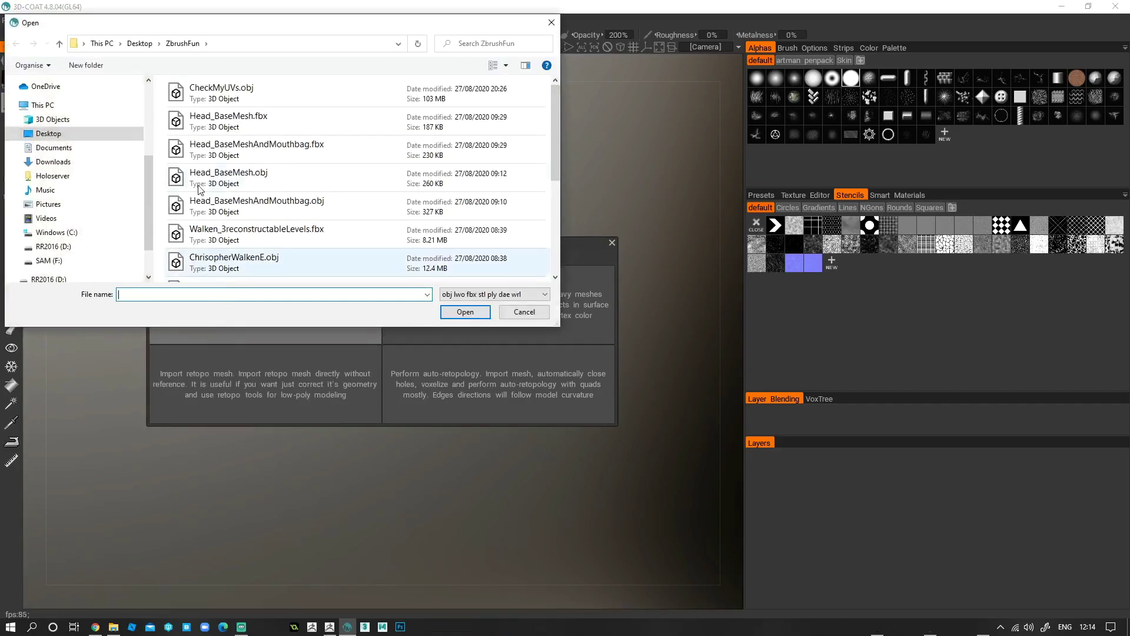
scroll(146, 171, "up", 3)
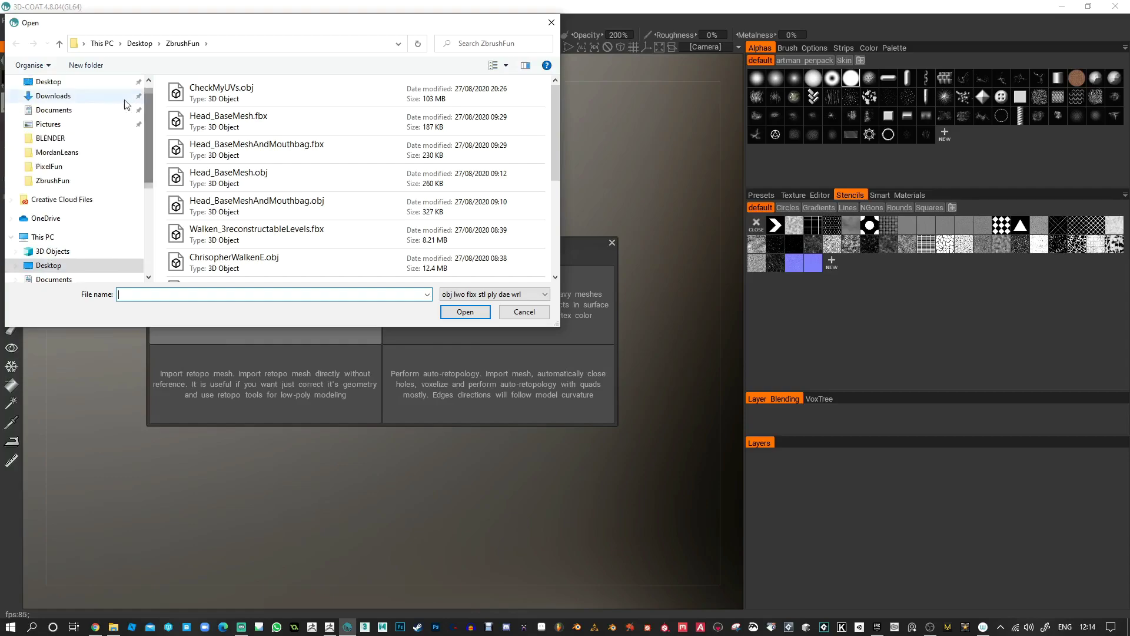
left_click(89, 86)
left_click(235, 258)
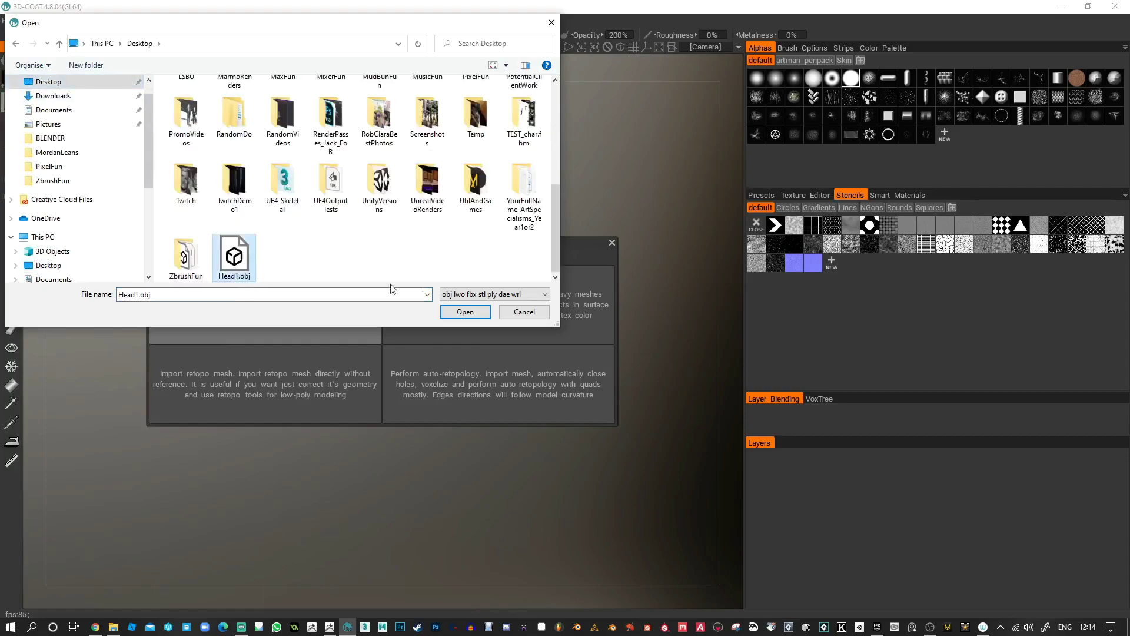
left_click(465, 312)
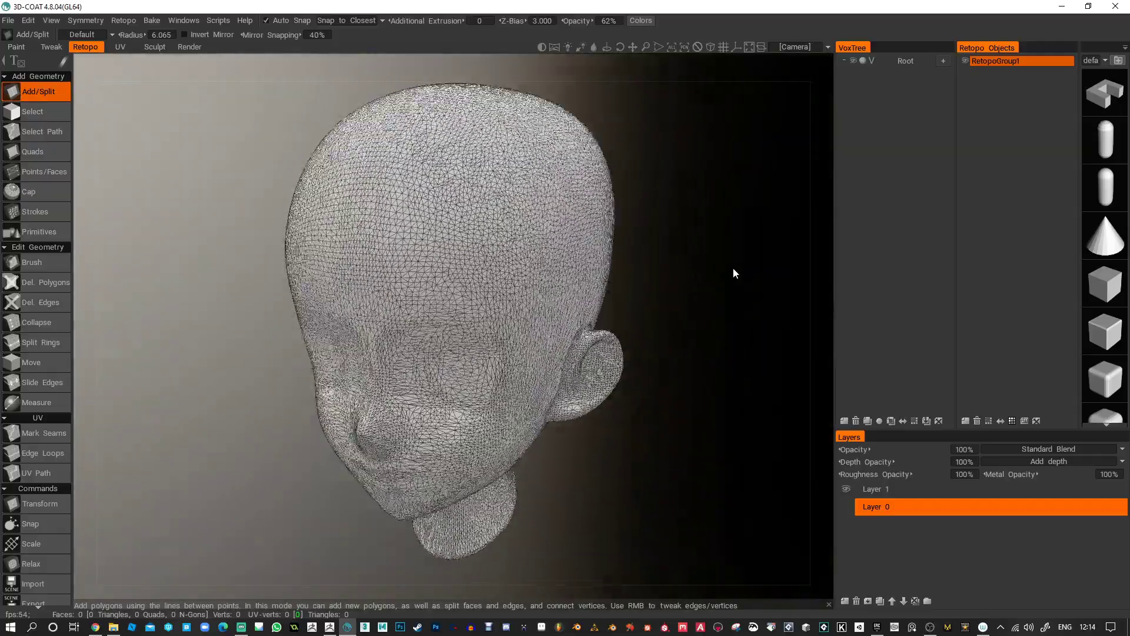
- Switch the viewport to orthographic projection
left_click(711, 48)
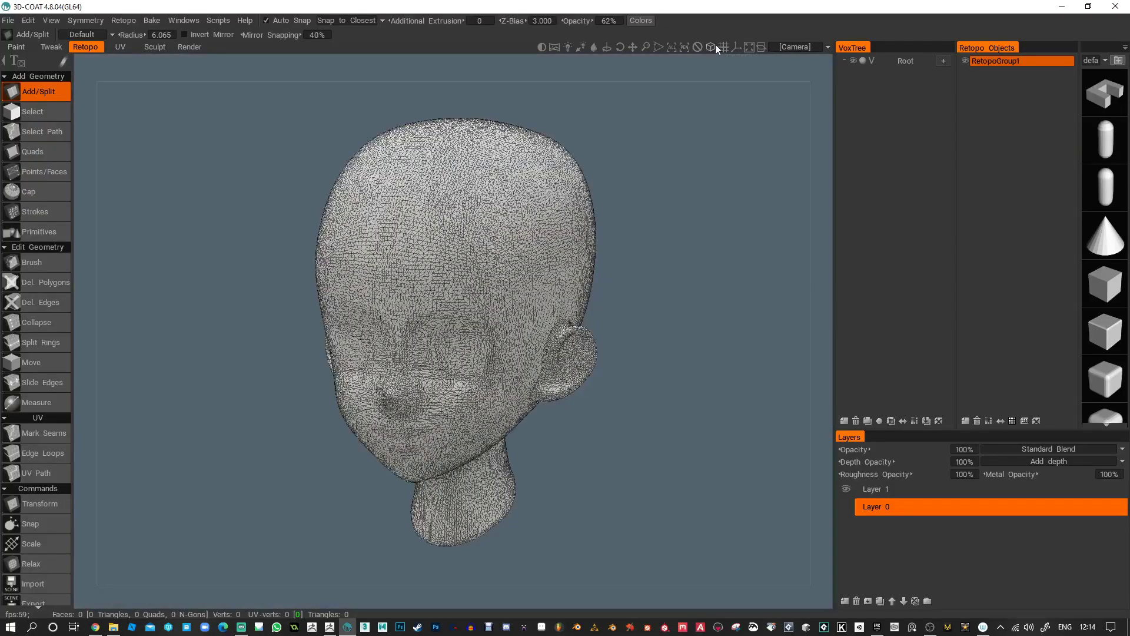
left_click_drag(700, 100, 665, 171)
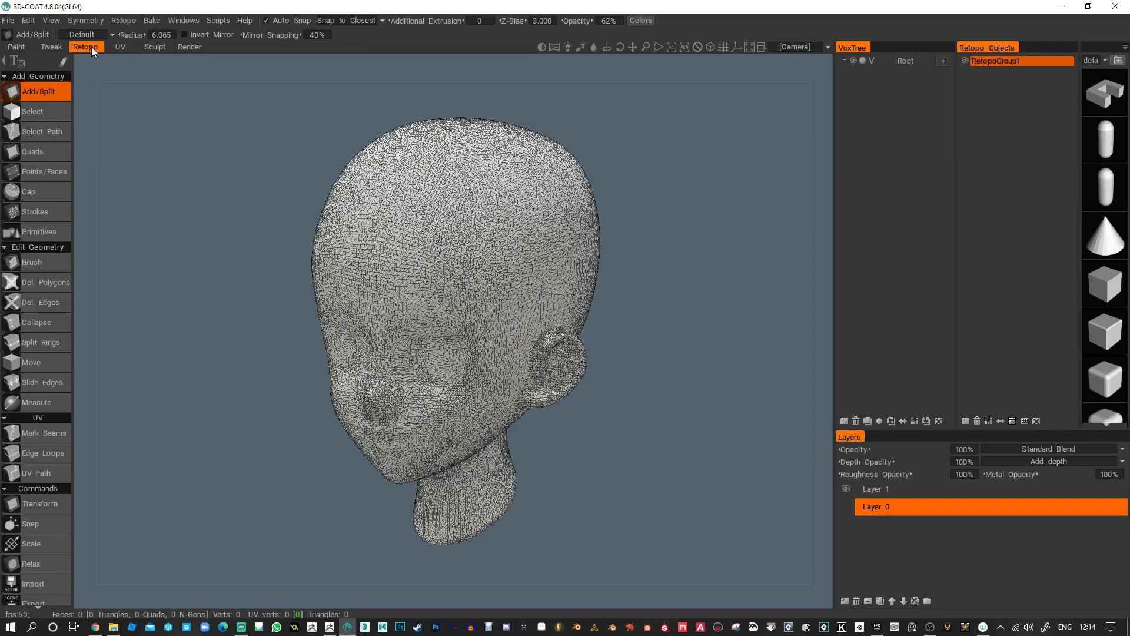
left_click_drag(219, 162, 272, 159)
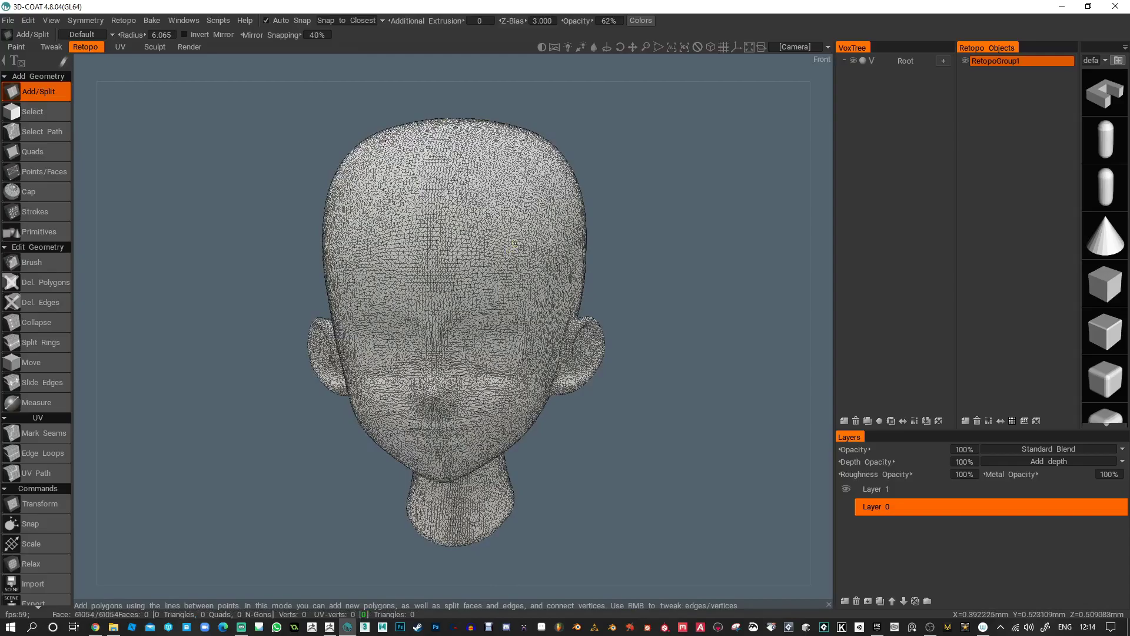
- Turn on left-right symmetry across the vertical centre plane of the head
key("s")
left_click(437, 234)
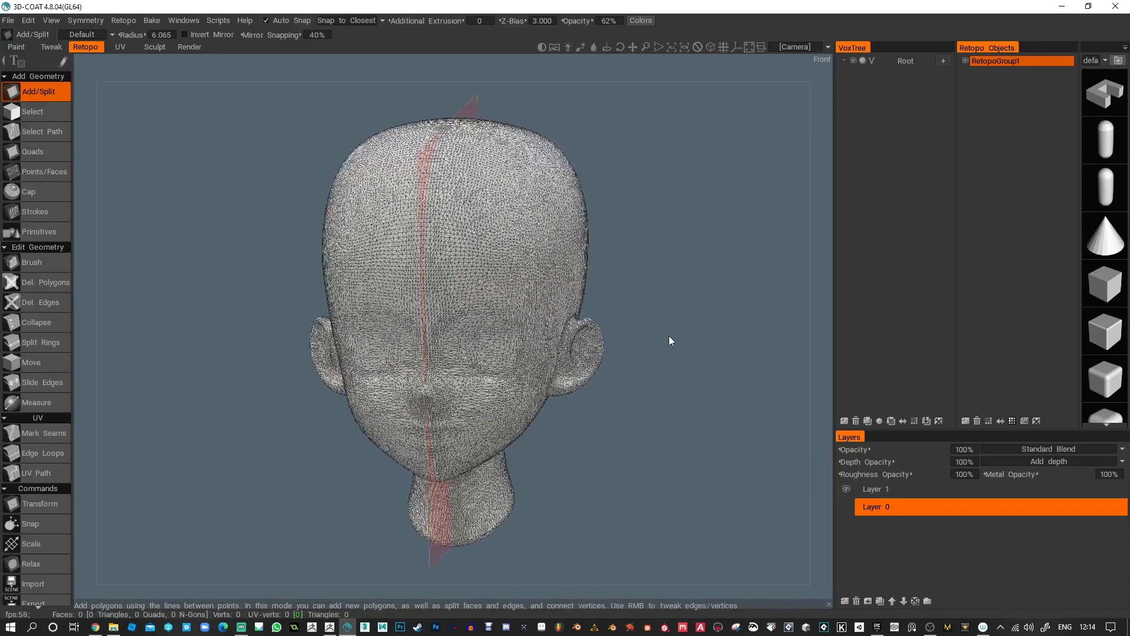
scroll(685, 336, "up", 3)
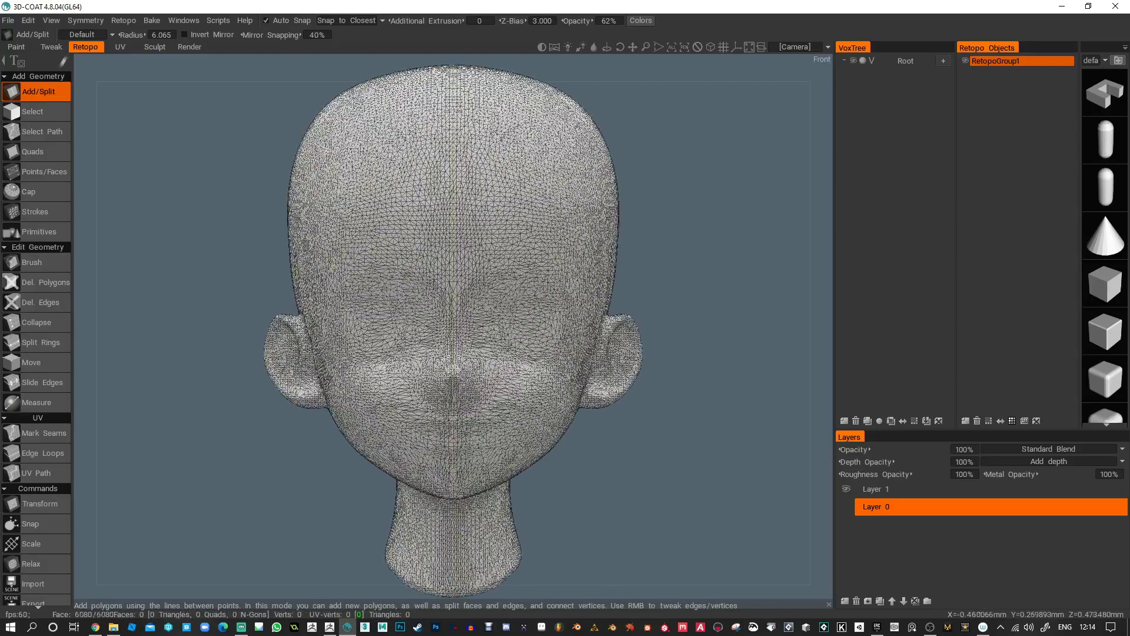
- Create the first retopology quad from four points above the inner eye with the Points/Faces tool
left_click(42, 174)
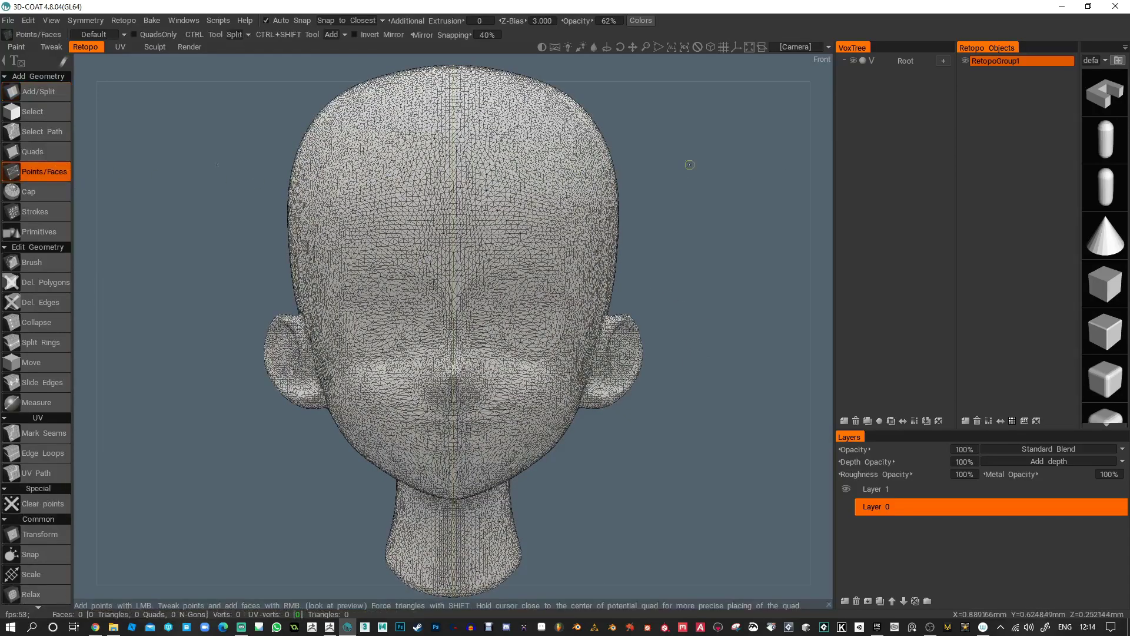
left_click_drag(661, 166, 671, 180)
scroll(464, 276, "up", 5)
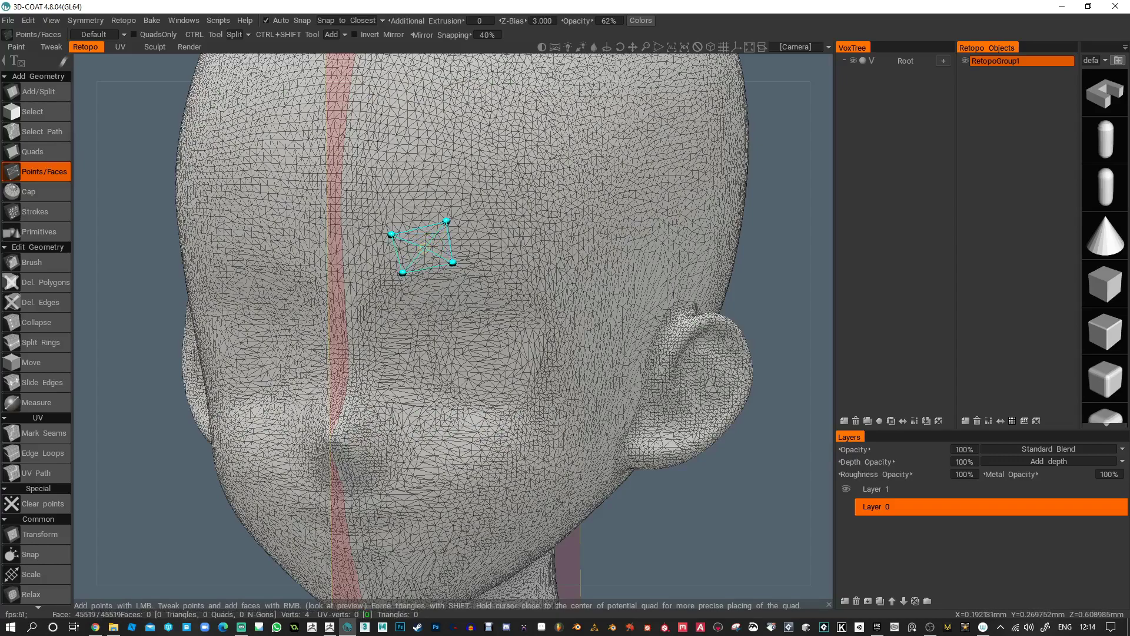
right_click(424, 248)
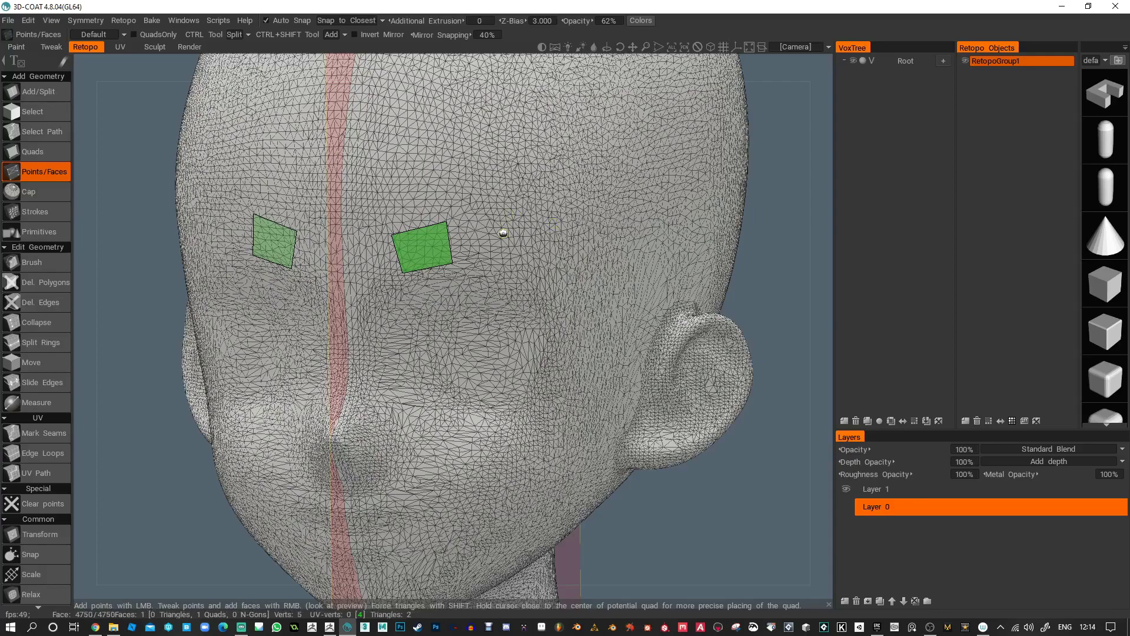
- Extend the brow quad with four more quads, curving along the brow and down the outer side of the eye socket
left_click(473, 243)
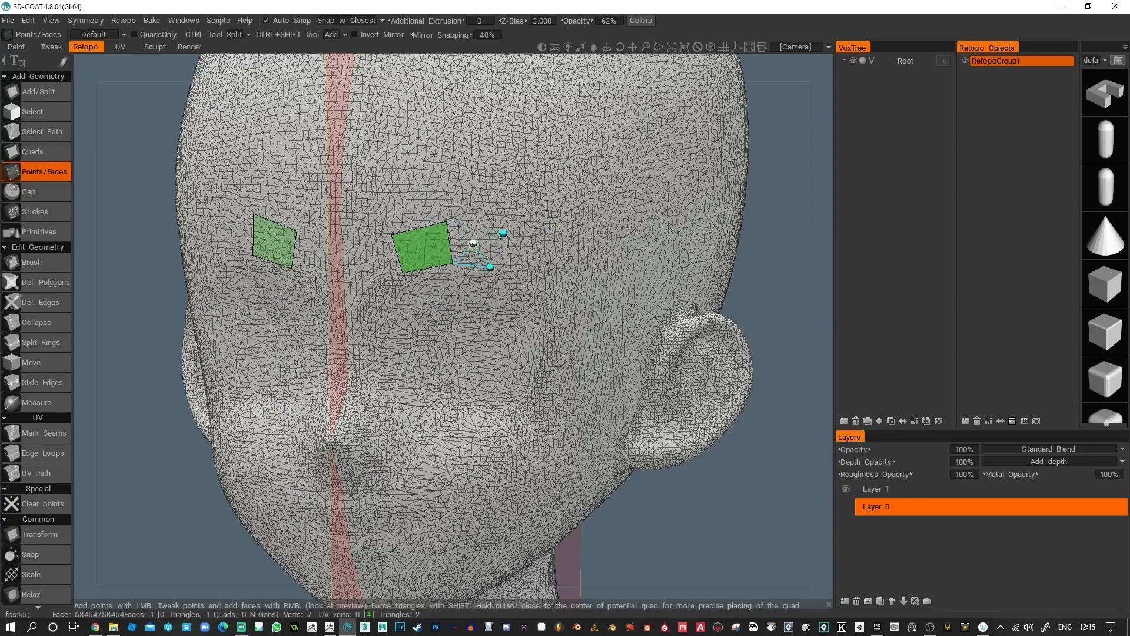
right_click(475, 243)
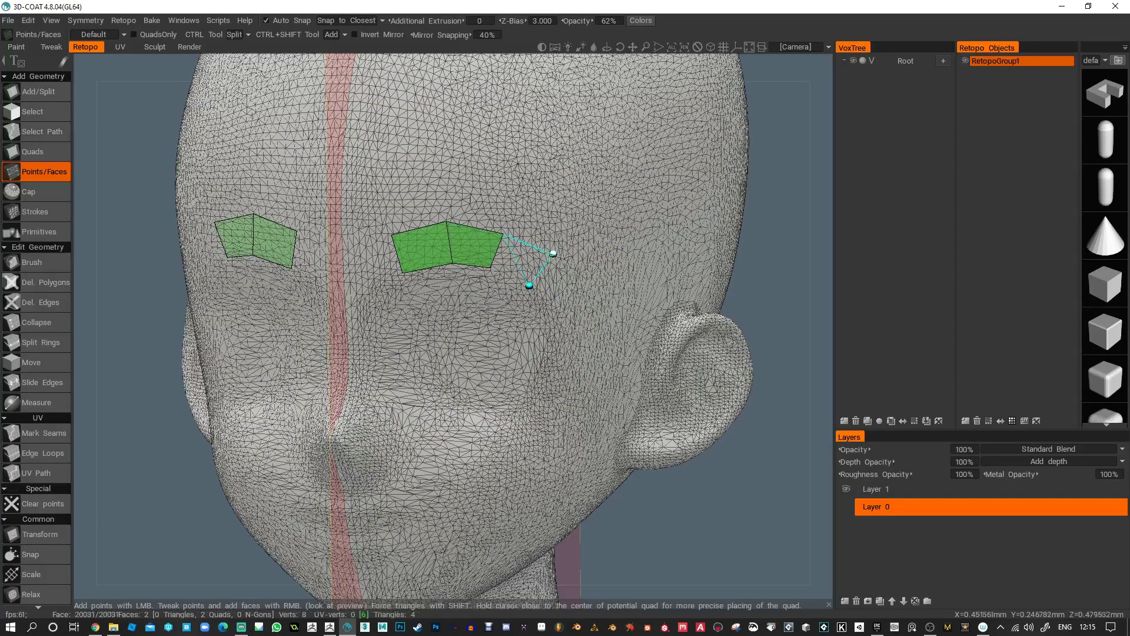
right_click(522, 259)
middle_click_drag(537, 260, 473, 165)
left_click(492, 221)
right_click(465, 212)
left_click(459, 276)
left_click(493, 276)
right_click(480, 262)
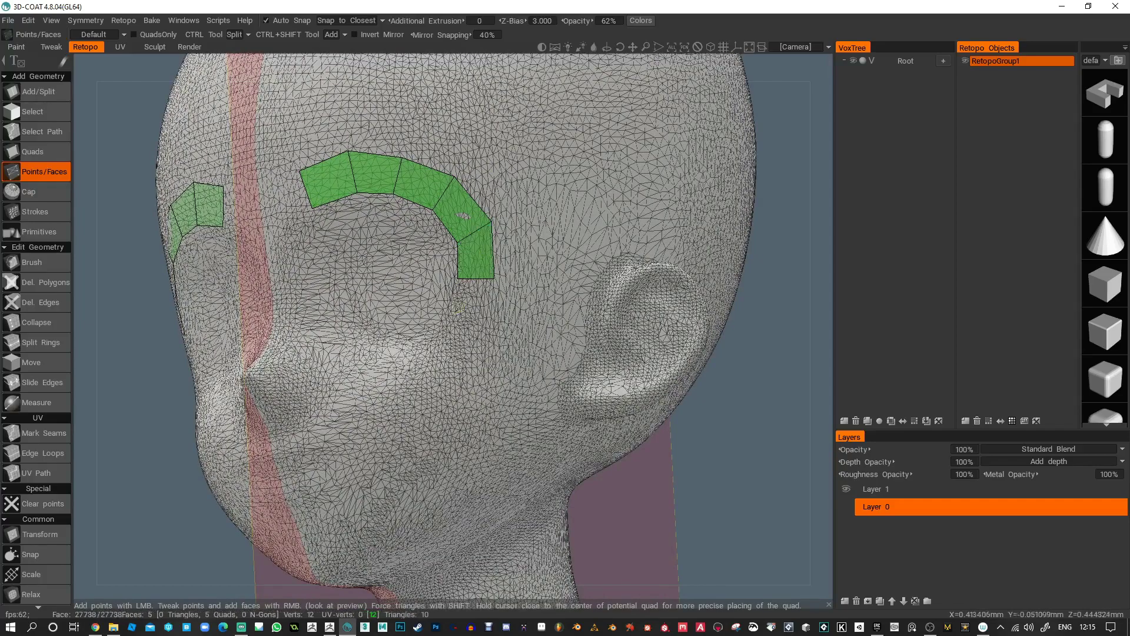
- Continue the quad strip down the outer eye socket, beneath the eye and up its inner side with six more quads
left_click(486, 330)
right_click(475, 303)
right_click(457, 336)
left_click(394, 363)
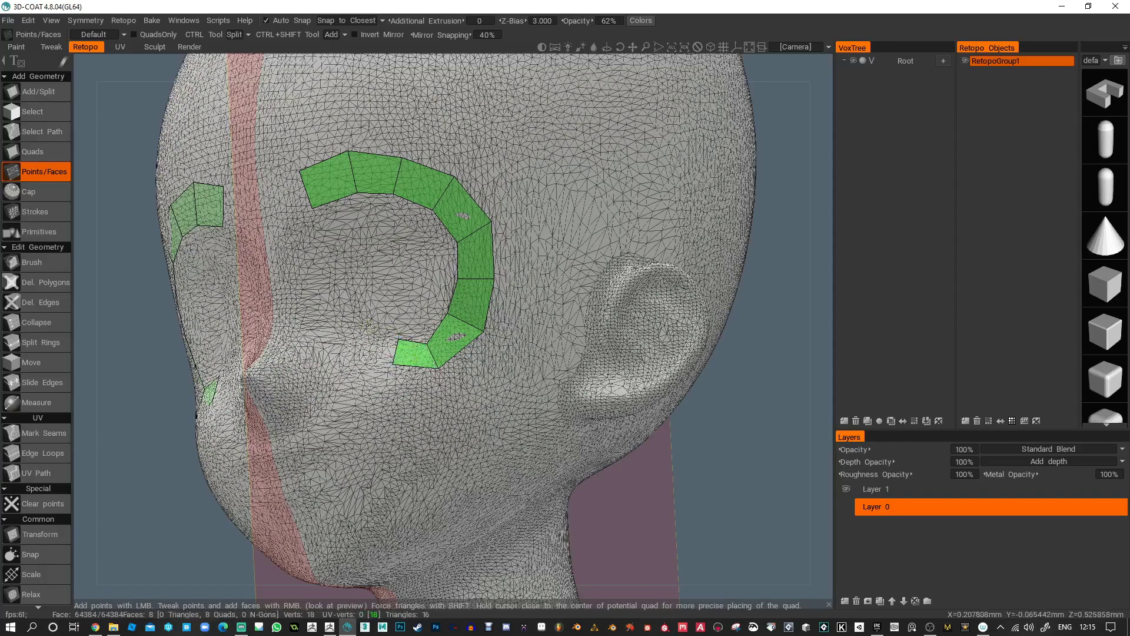
right_click(362, 325)
right_click(325, 316)
left_click(342, 261)
right_click(321, 277)
- Reposition the inner brow vertices and close the ring around the eye with two quads on its inner side
left_click(336, 204)
right_click_drag(358, 193, 366, 193)
right_click_drag(349, 151, 309, 178)
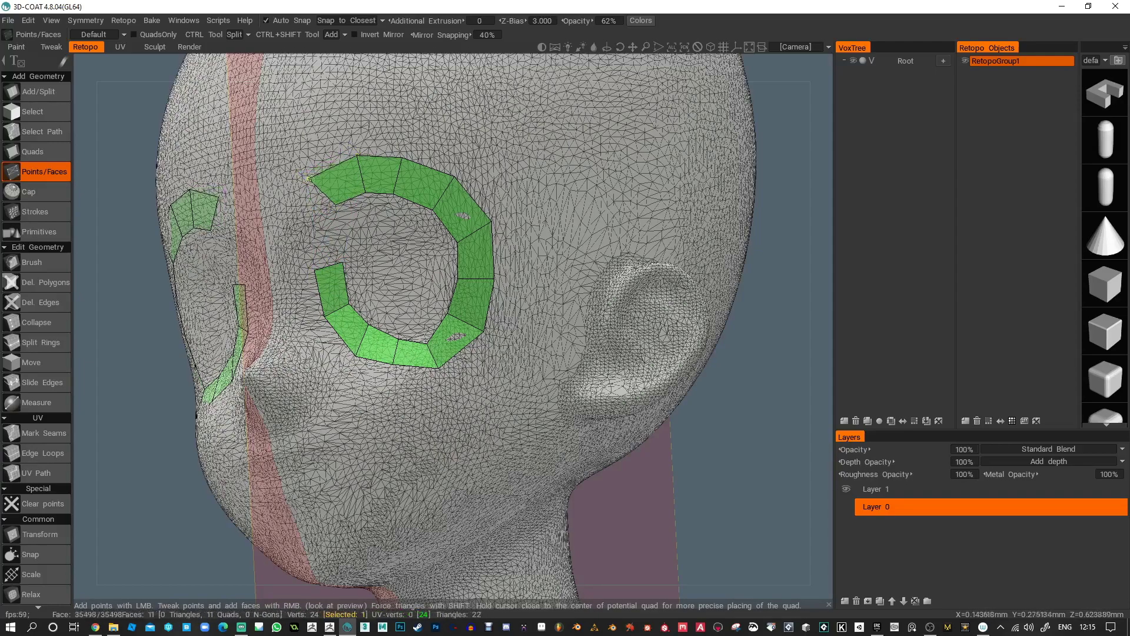
left_click(336, 231)
left_click(312, 235)
right_click(326, 249)
right_click(324, 216)
- Nudge a vertex on the ring's inner edge and split the whole eye ring with a concentric edge loop
left_click_drag(549, 139, 611, 169, "alt")
right_click_drag(611, 169, 513, 158, "alt")
right_click_drag(448, 180, 451, 181)
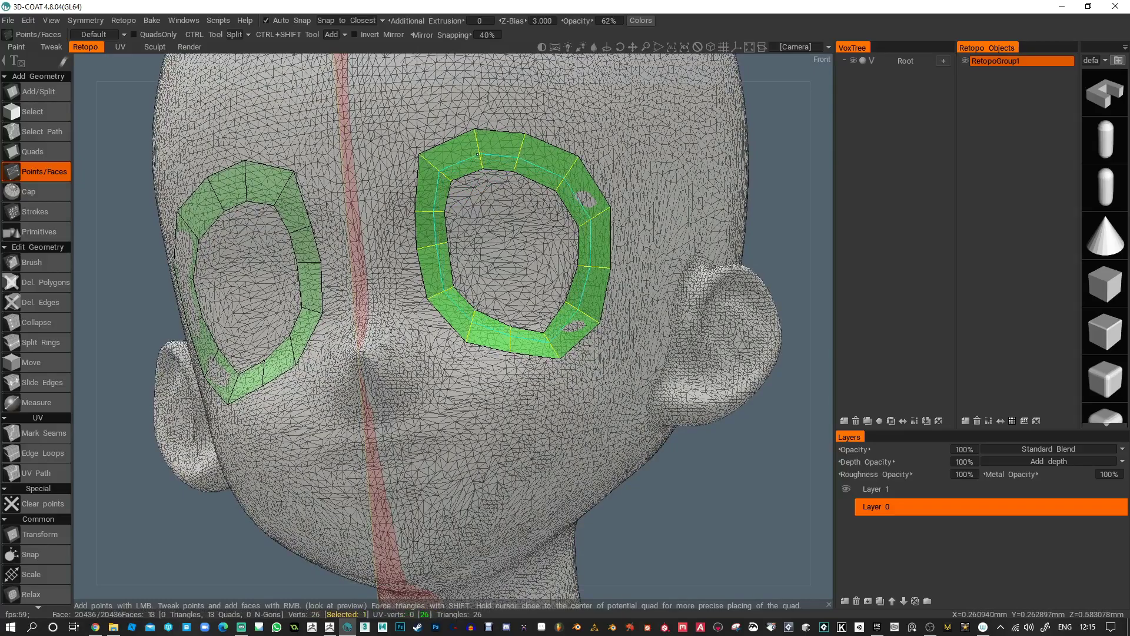
left_click(482, 162, "ctrl")
- Move the outer and lower vertices of the ring's inner rim toward the eye centre to widen those quads
right_click_drag(595, 144, 594, 205, "alt")
scroll(625, 140, "up", 1)
right_click_drag(610, 249, 591, 247)
right_click_drag(595, 293, 583, 282)
right_click_drag(568, 333, 562, 320)
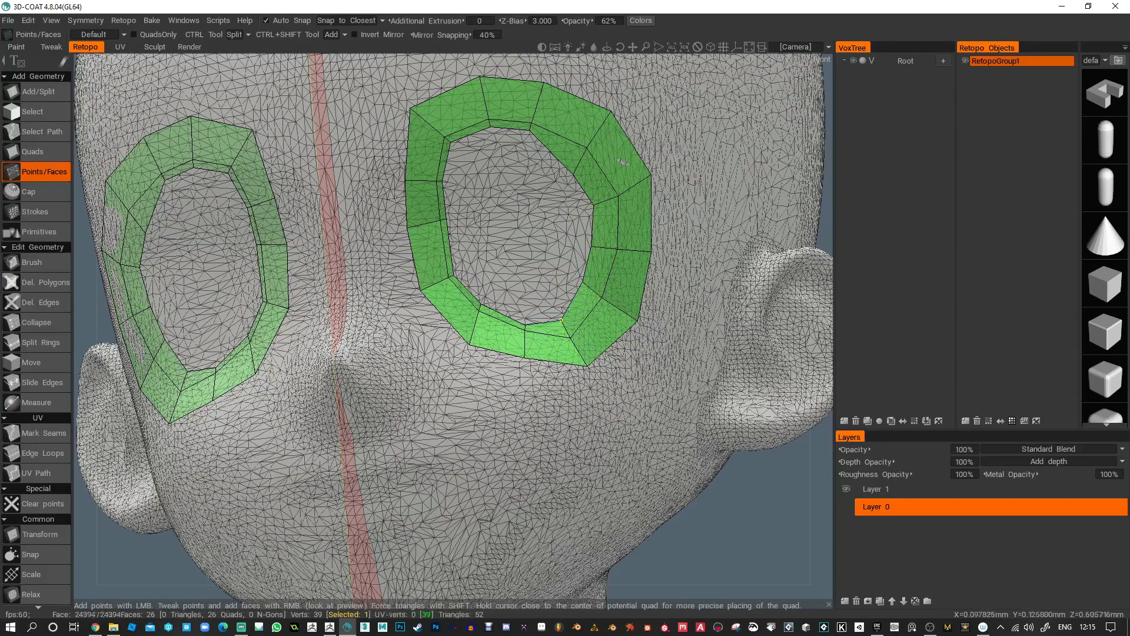
- Smooth the eye ring with the Brush tool at radius 51.501 and Keep Bounds While Smoothing turned off
left_click(37, 265)
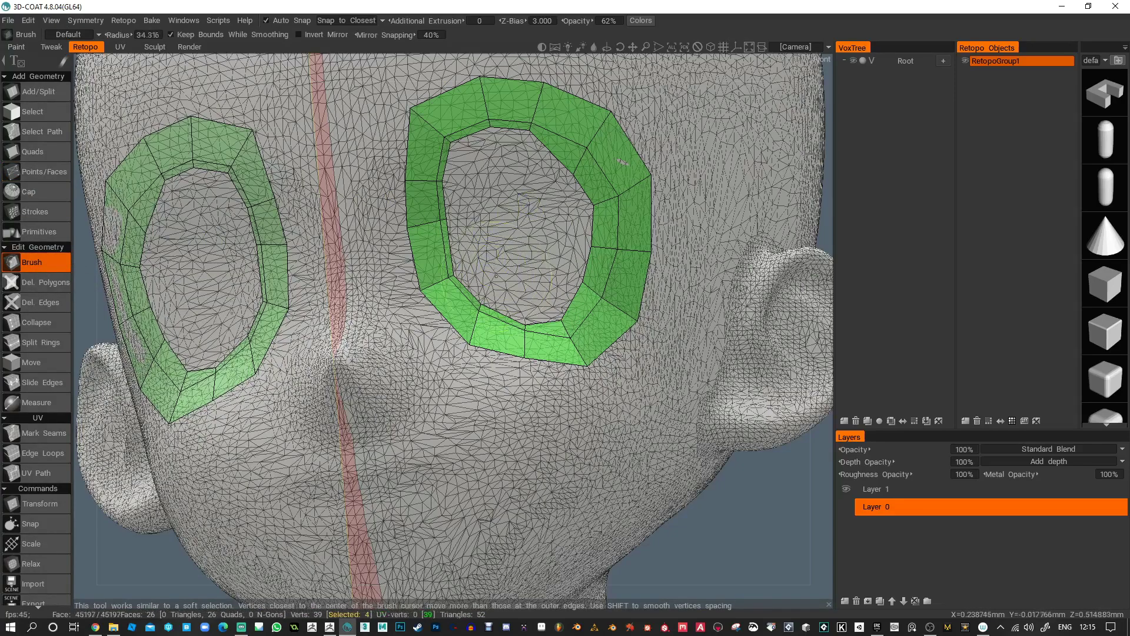
scroll(518, 317, "down", 1)
left_click_drag(559, 335, 557, 325)
left_click_drag(482, 298, 485, 301)
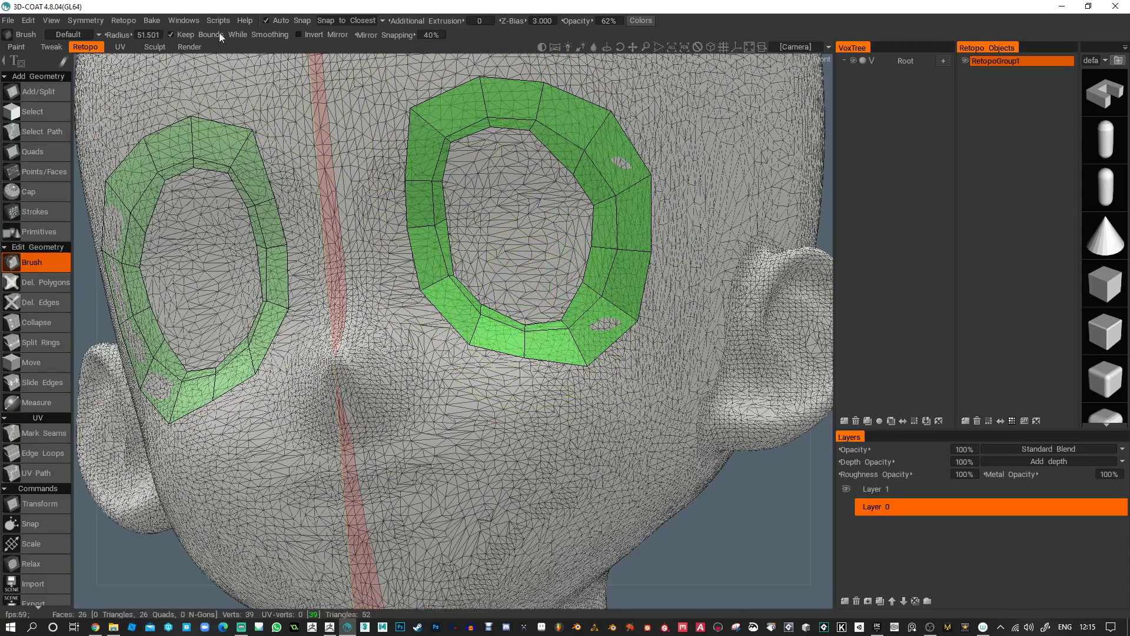
left_click(170, 35)
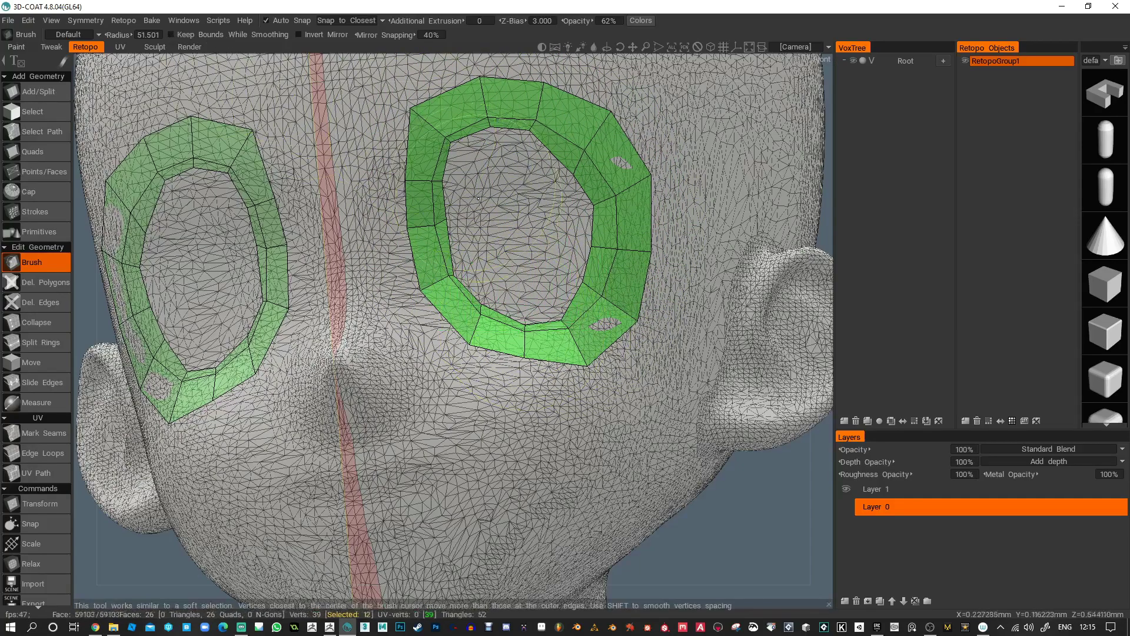
left_click_drag(442, 160, 451, 207, "shift")
mouse_move(456, 263)
left_mouse_down("shift")
mouse_move(482, 307)
mouse_move(565, 321)
mouse_move(600, 276)
mouse_move(581, 141)
mouse_move(545, 123)
left_mouse_up("shift")
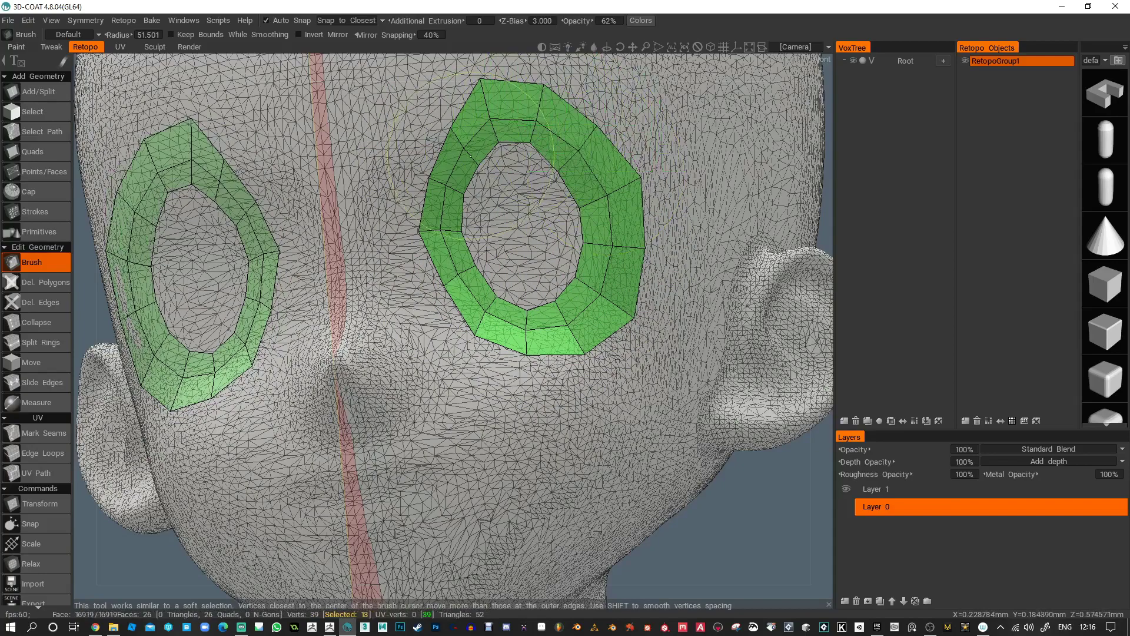
- Reshape the eye ring's nose side outward with the Brush, using radius 18.946 to round its outer contour
mouse_move(463, 162)
left_mouse_down()
mouse_move(429, 152)
mouse_move(415, 227)
mouse_move(455, 303)
left_mouse_up()
key("space")
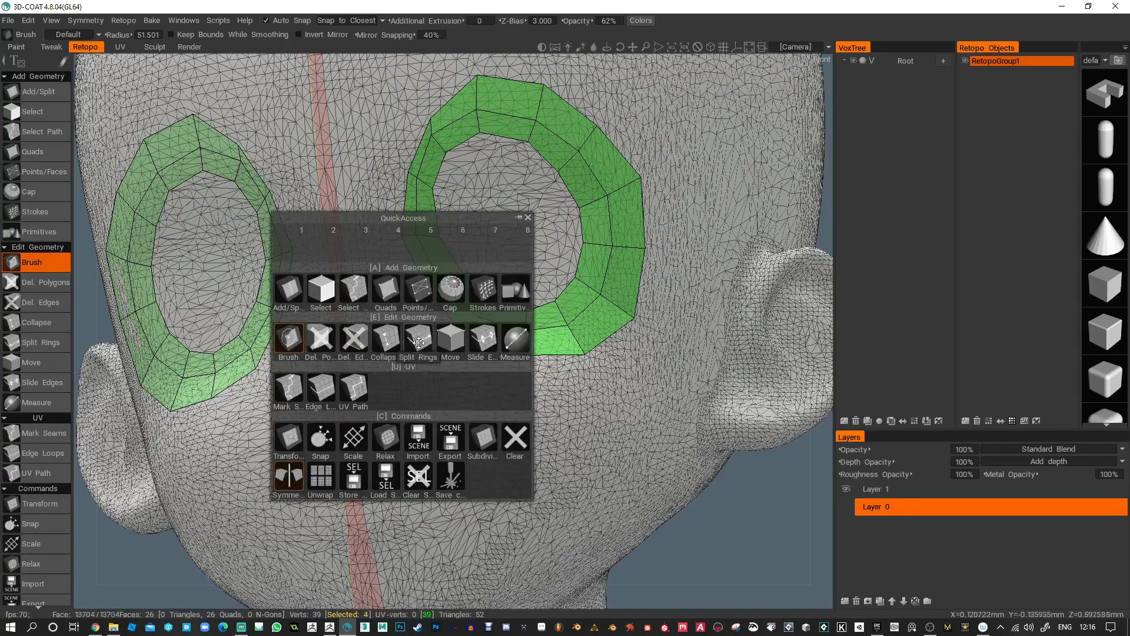
left_click_drag(488, 271, 480, 262, "alt")
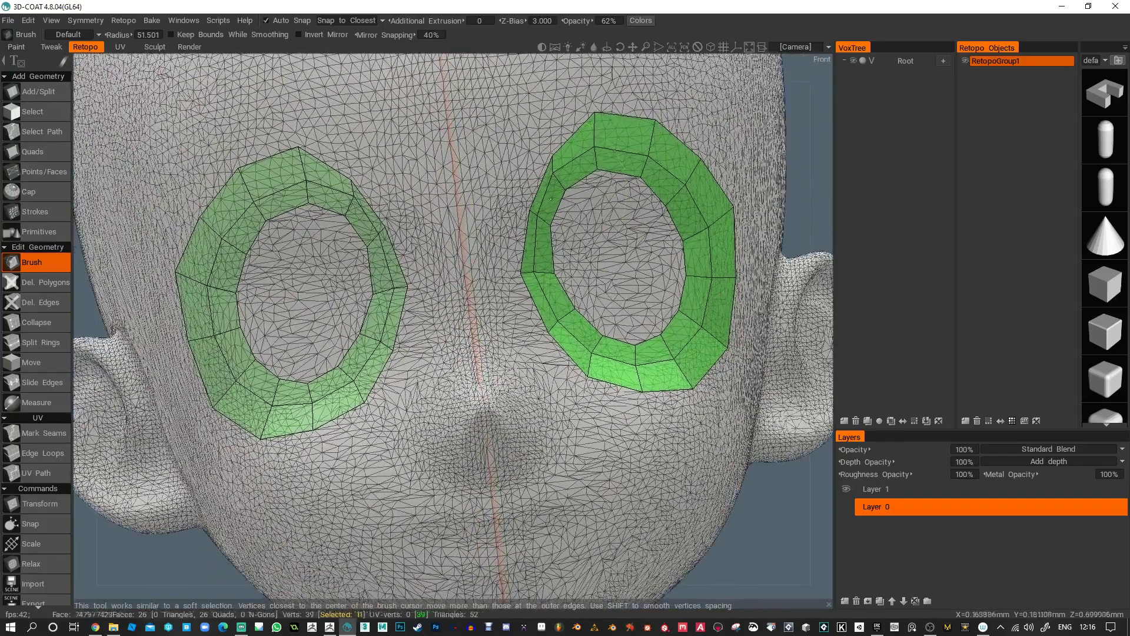
scroll(544, 191, "down", 5)
left_click_drag(551, 154, 525, 140)
left_click_drag(524, 209, 490, 201)
left_click_drag(519, 269, 501, 284)
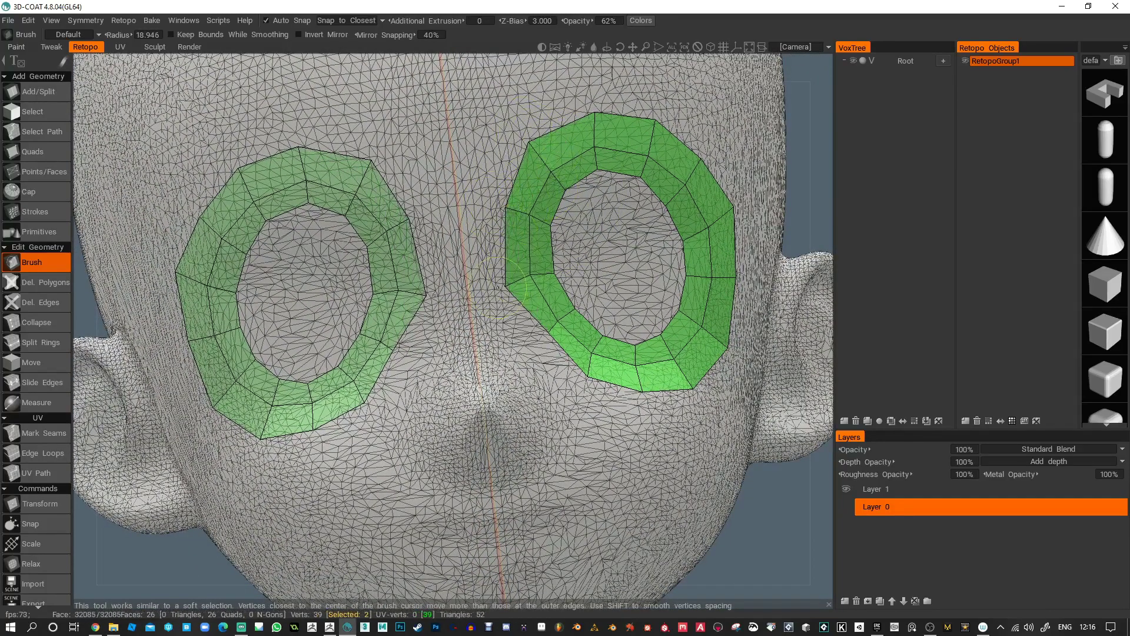
mouse_move(547, 333)
left_mouse_down()
mouse_move(538, 352)
mouse_move(599, 341)
left_mouse_up()
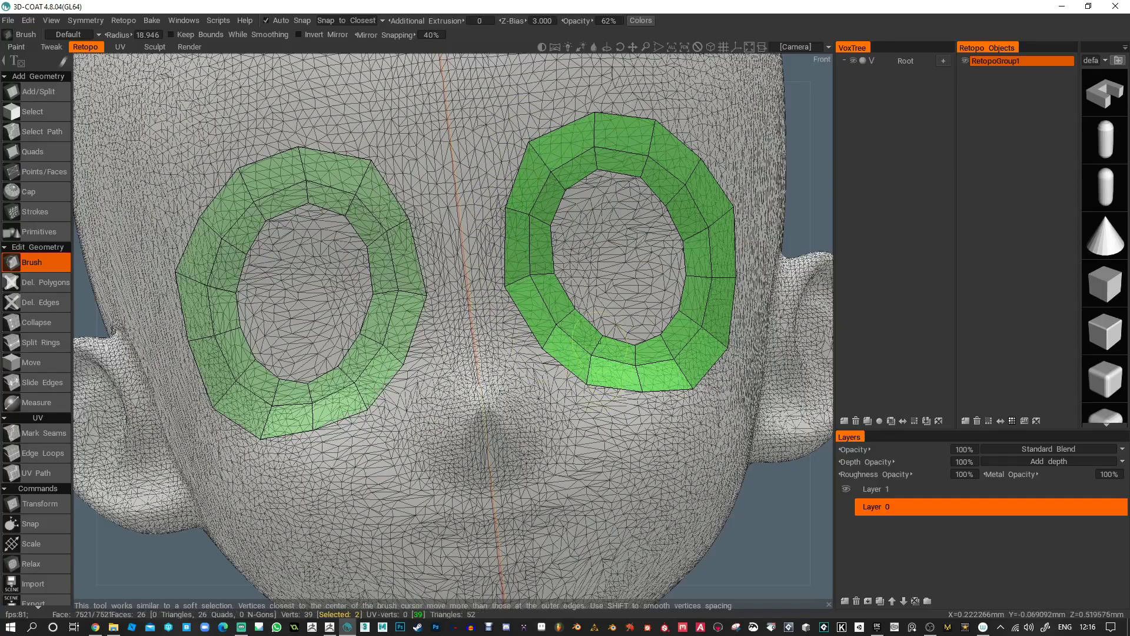
- Refine the lower, outer and brow contour of the eye ring with the Brush for a more even oval
middle_click_drag(601, 350, 542, 374)
left_click_drag(517, 372, 513, 388)
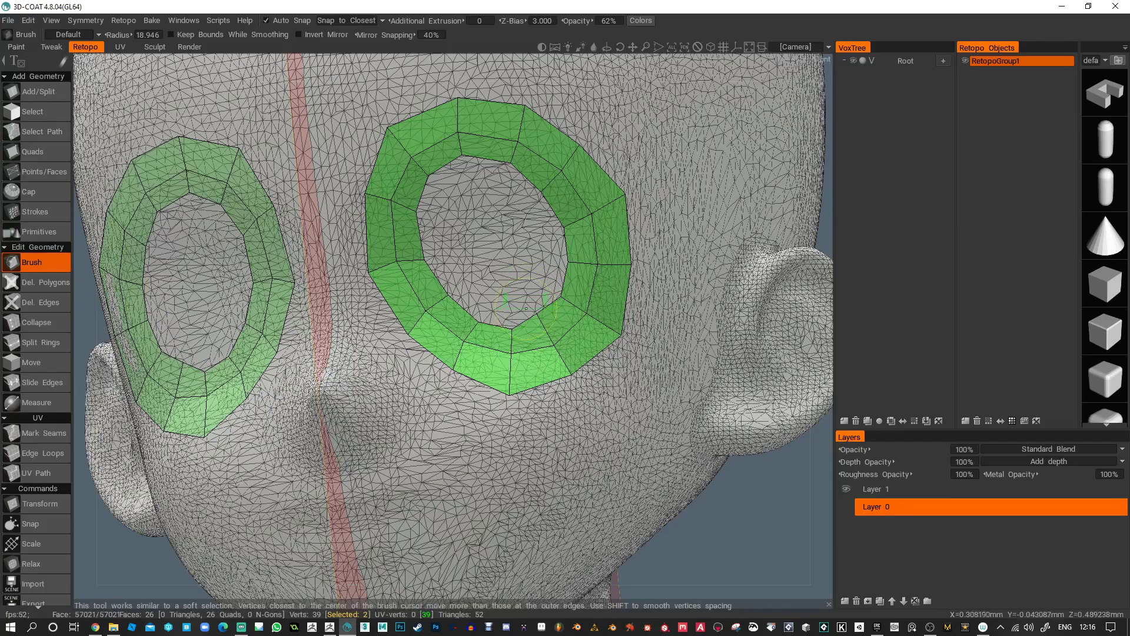
right_click_drag(539, 281, 536, 277)
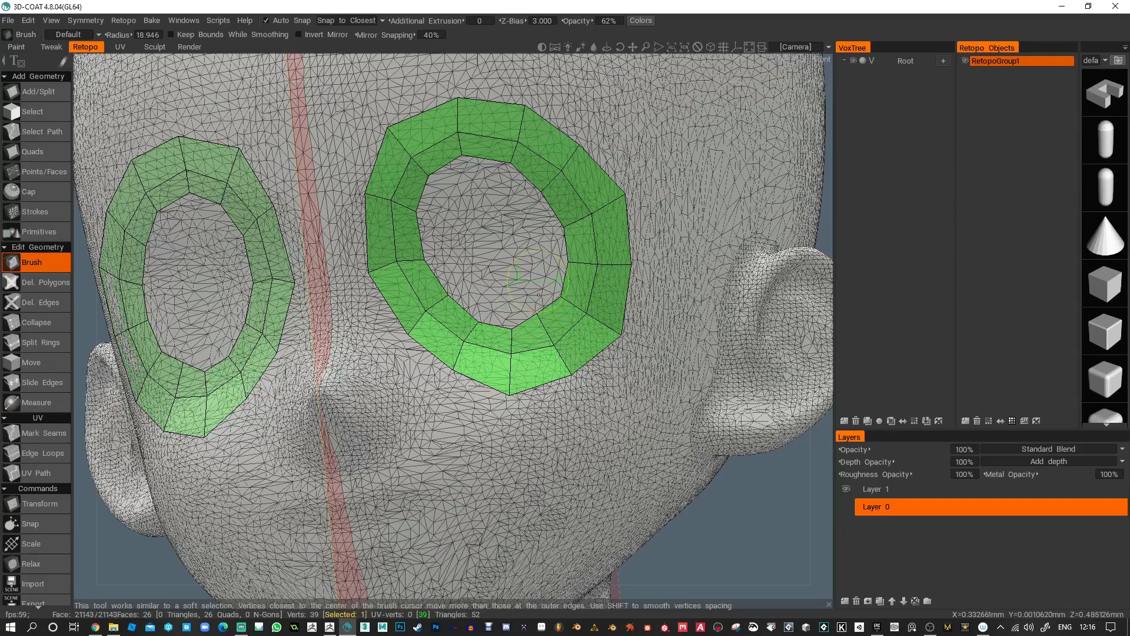
mouse_move(548, 352)
left_mouse_down()
mouse_move(495, 374)
mouse_move(594, 347)
mouse_move(612, 218)
mouse_move(594, 165)
mouse_move(559, 127)
mouse_move(520, 143)
left_mouse_up()
left_click_drag(401, 133, 441, 152)
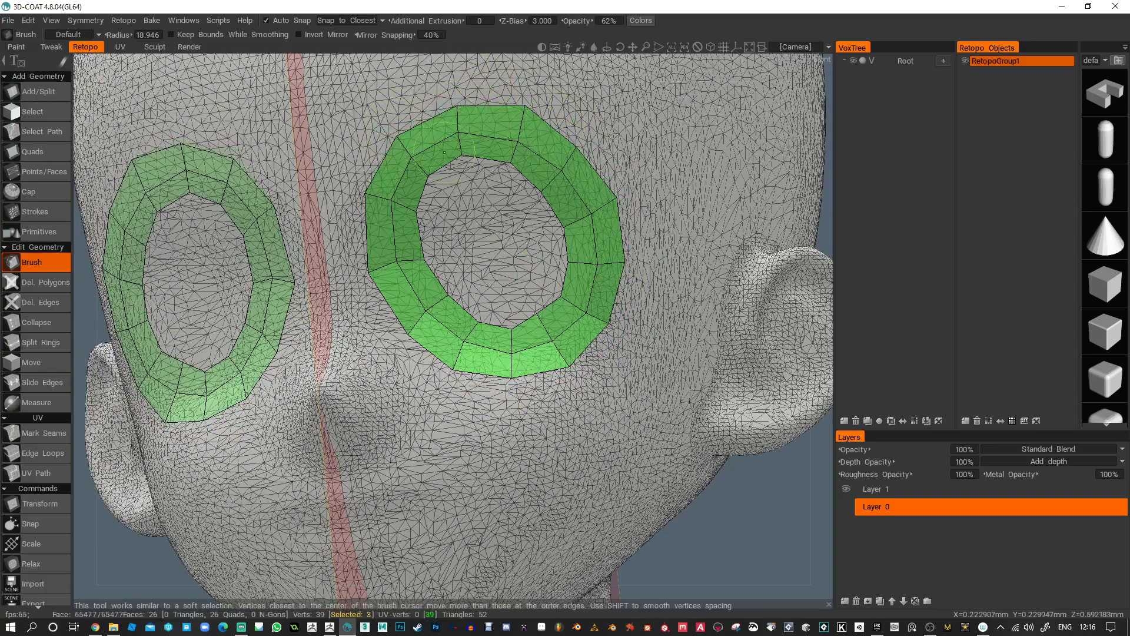
- Add another concentric edge loop near the eye opening's rim and pull the rim inward with the Brush to shrink the opening
left_click(44, 172)
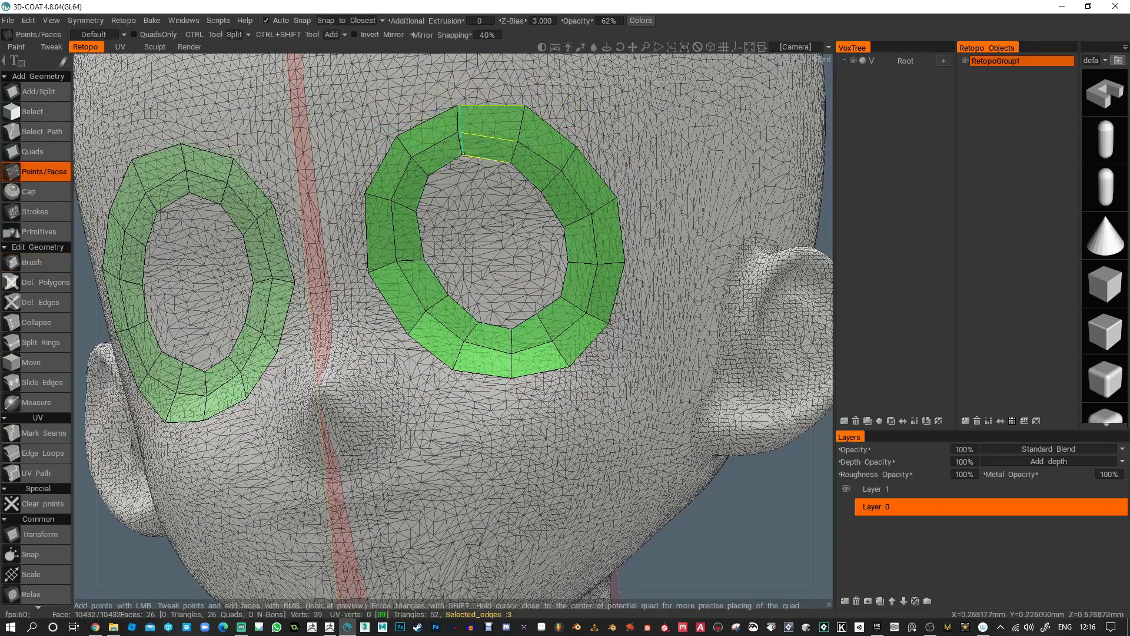
left_click(461, 151, "ctrl")
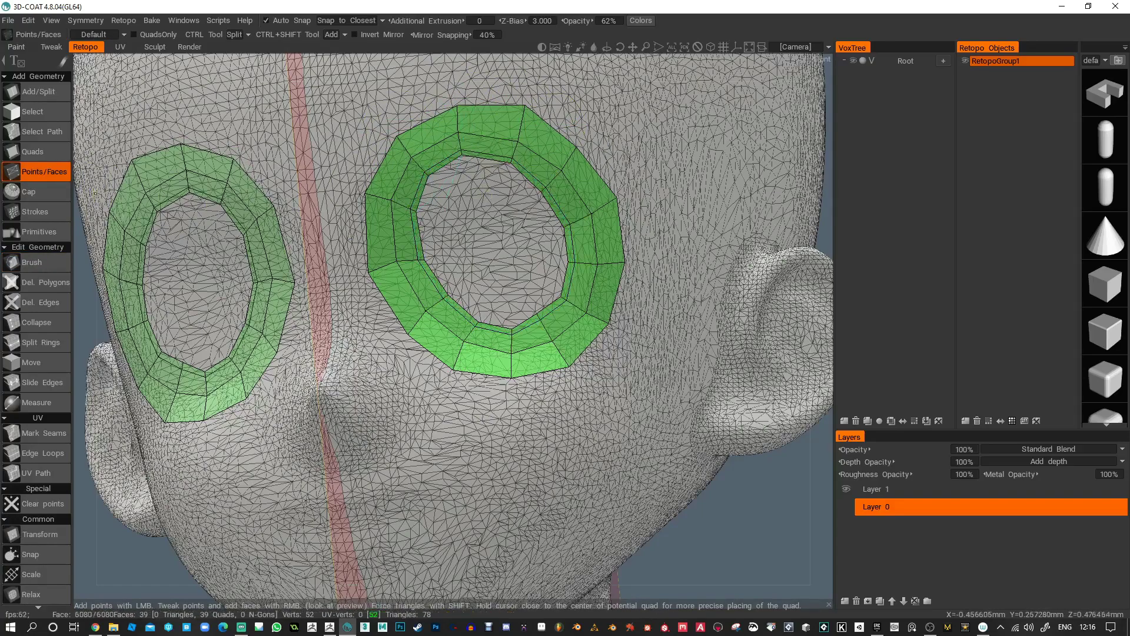
left_click(35, 262)
mouse_move(478, 166)
left_mouse_down()
mouse_move(462, 160)
mouse_move(415, 237)
mouse_move(436, 285)
mouse_move(445, 292)
mouse_move(439, 212)
mouse_move(463, 171)
mouse_move(519, 177)
mouse_move(560, 224)
mouse_move(562, 283)
mouse_move(500, 305)
mouse_move(456, 277)
mouse_move(448, 235)
mouse_move(494, 309)
mouse_move(550, 289)
mouse_move(565, 239)
left_mouse_up()
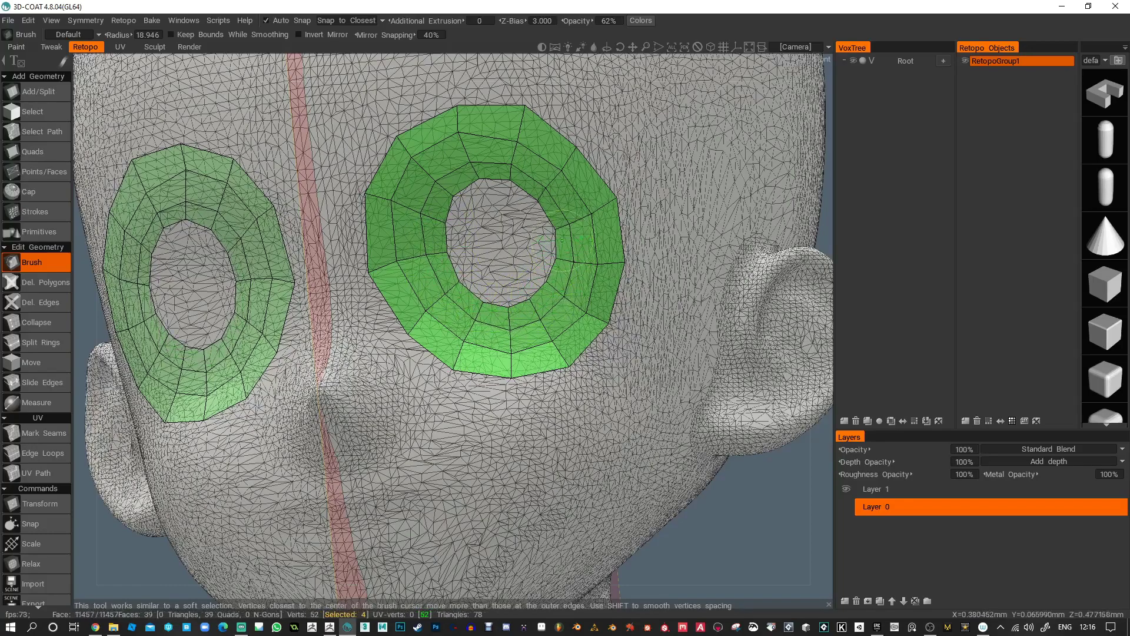
left_click_drag(534, 461, 550, 431, "alt")
mouse_move(539, 283)
left_mouse_down()
mouse_move(533, 262)
mouse_move(563, 251)
mouse_move(507, 277)
mouse_move(548, 280)
mouse_move(521, 319)
mouse_move(566, 294)
mouse_move(583, 259)
mouse_move(568, 227)
mouse_move(453, 212)
mouse_move(489, 259)
mouse_move(542, 156)
mouse_move(579, 293)
mouse_move(488, 297)
mouse_move(495, 285)
left_mouse_up()
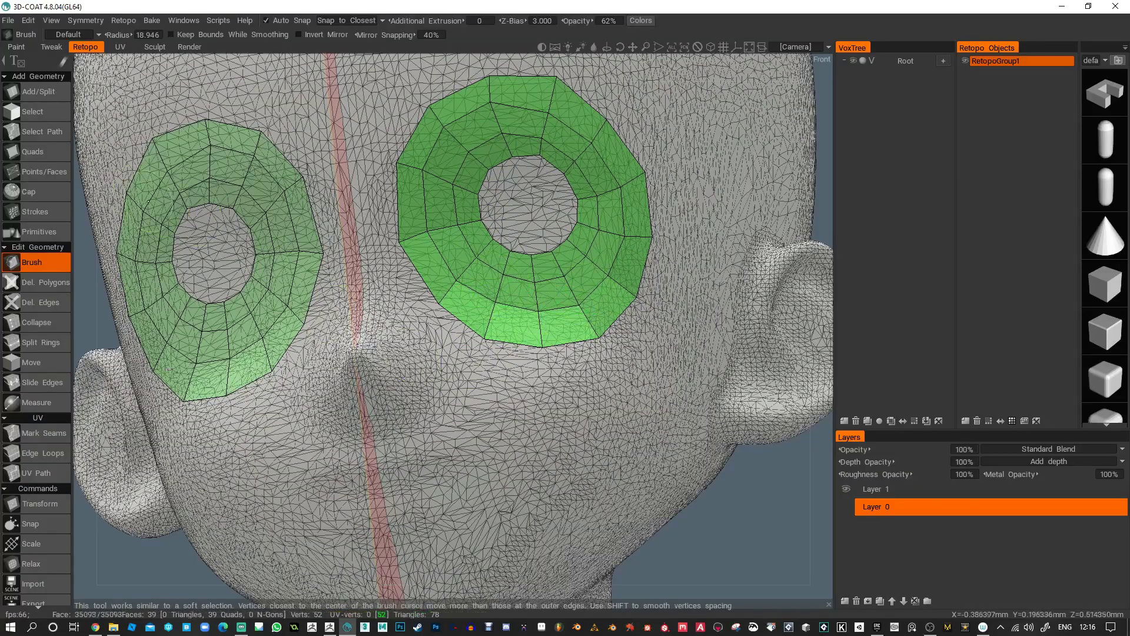
- Create two quads running from the eye ring's lower inner edge toward the cheek beside the nose with crossing strokes
left_click(46, 172)
mouse_move(434, 368)
middle_mouse_down()
mouse_move(404, 396)
mouse_move(421, 395)
mouse_move(505, 295)
mouse_move(486, 323)
mouse_move(400, 262)
middle_mouse_up()
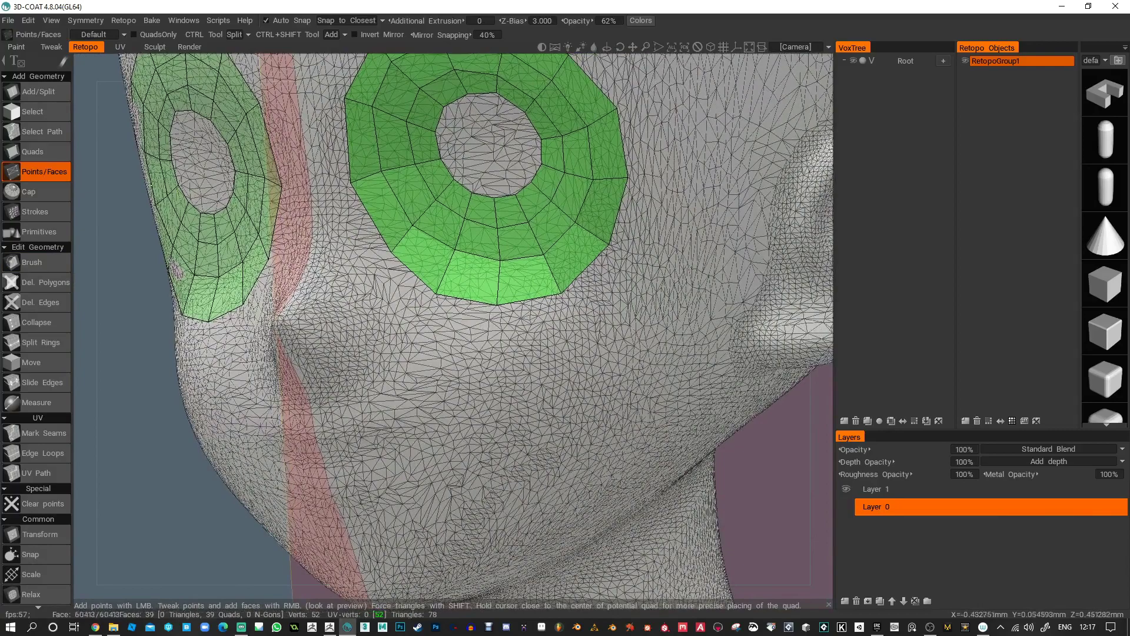
left_click(36, 212)
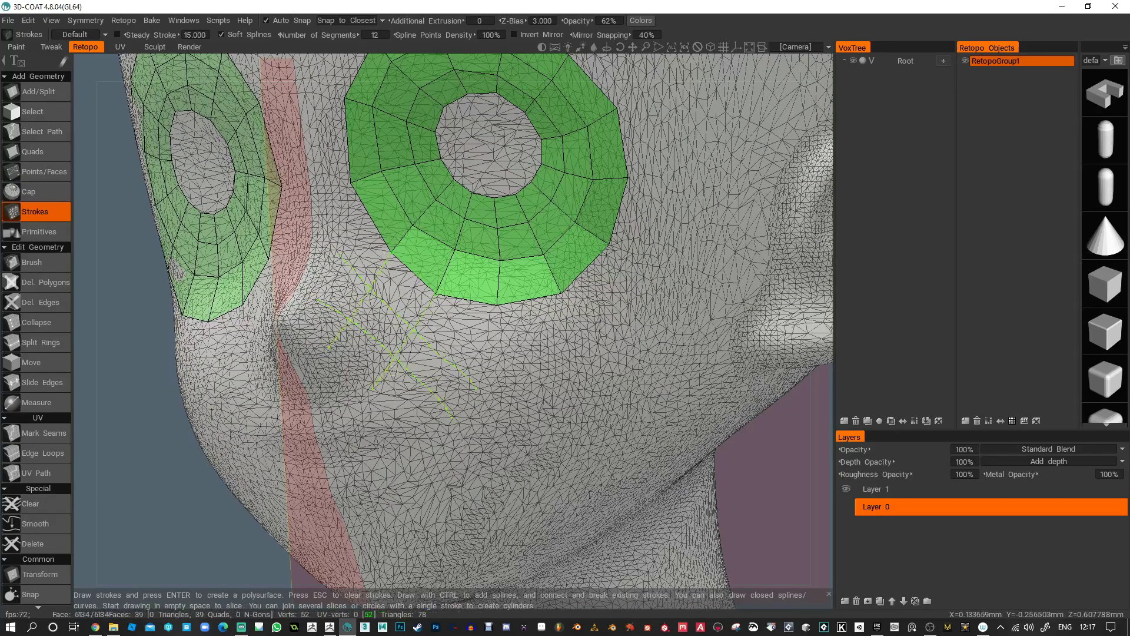
key("Return")
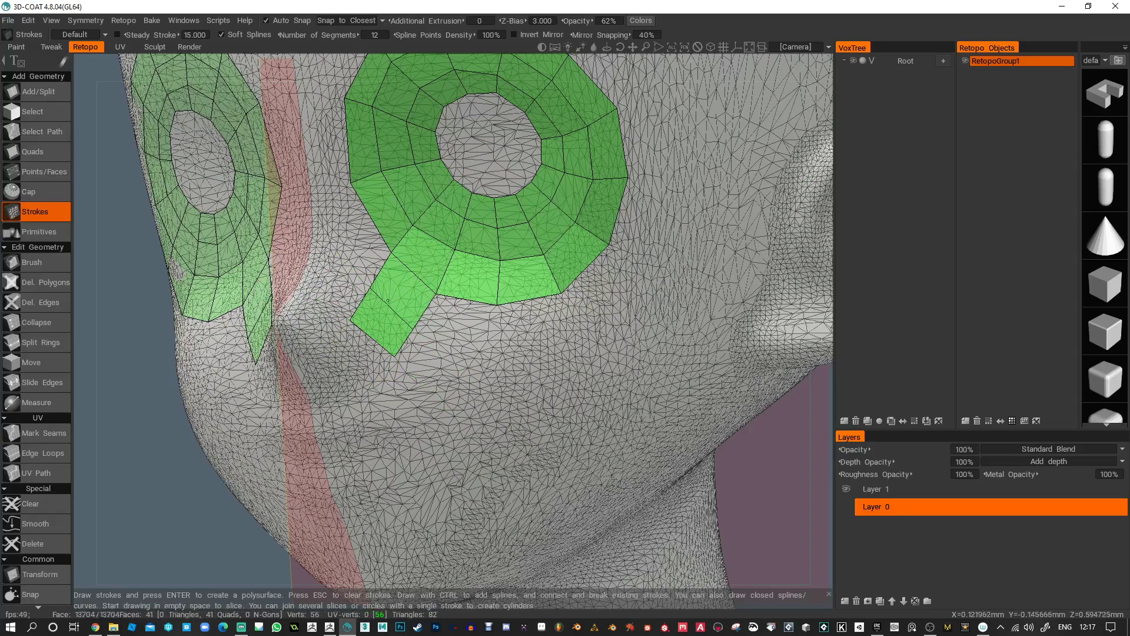
- Generate six cheek quads below the eye ring from two curved strokes crossed by radial strokes
scroll(522, 369, "up", 3)
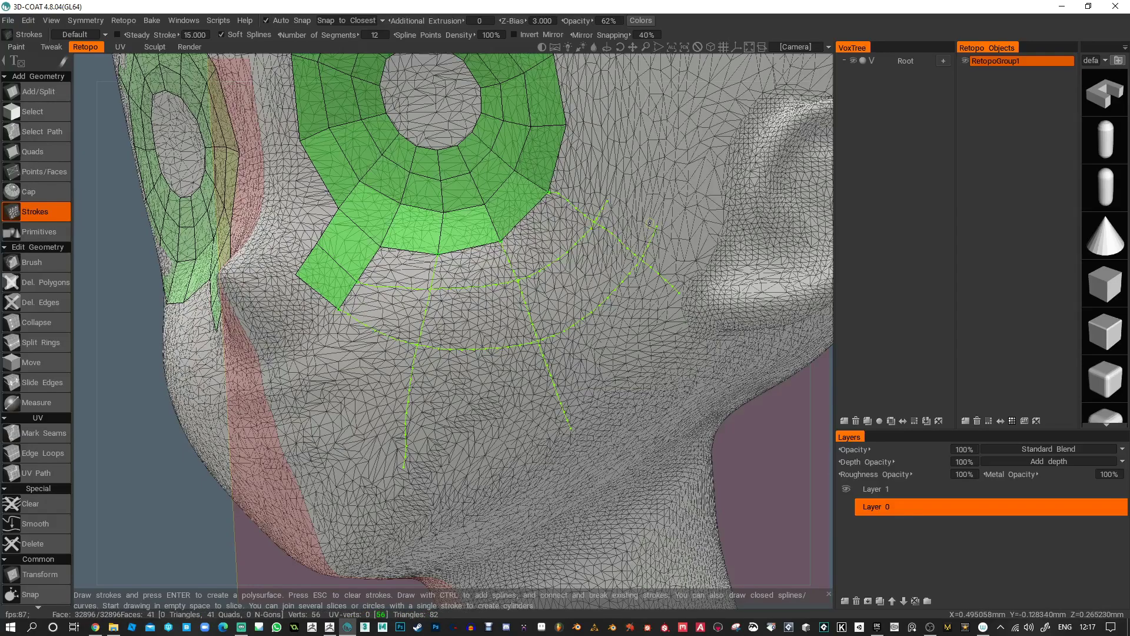
key("Return")
left_click_drag(680, 318, 672, 359, "alt")
- Split the wide cheek quads with three radial edge loops running up through the eye ring using Points/Faces
left_click(61, 171)
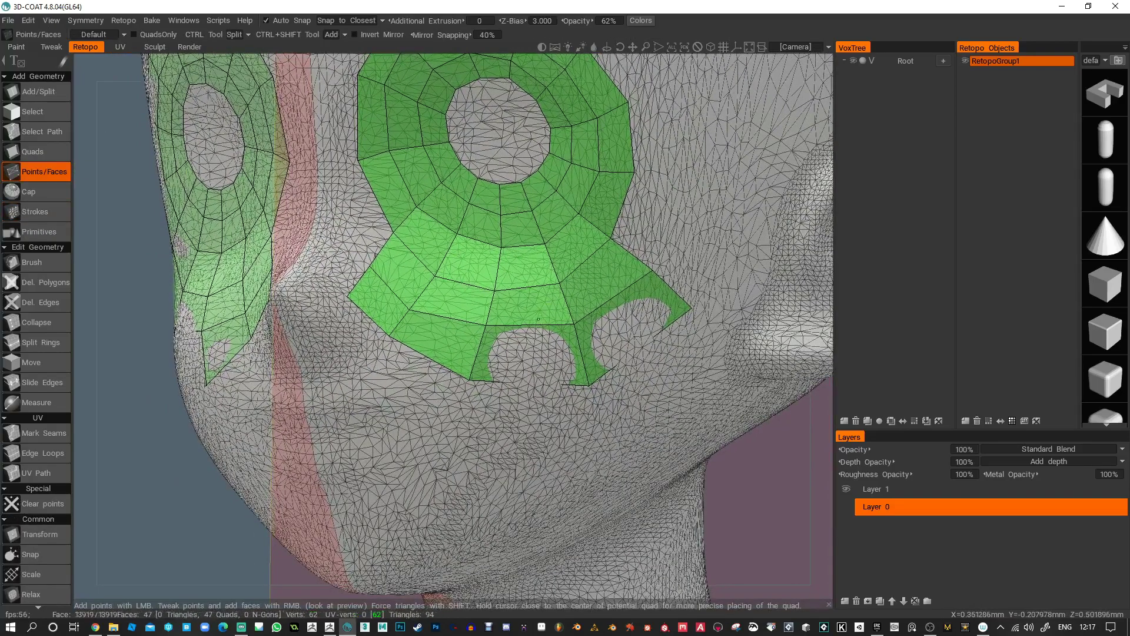
key("ctrl")
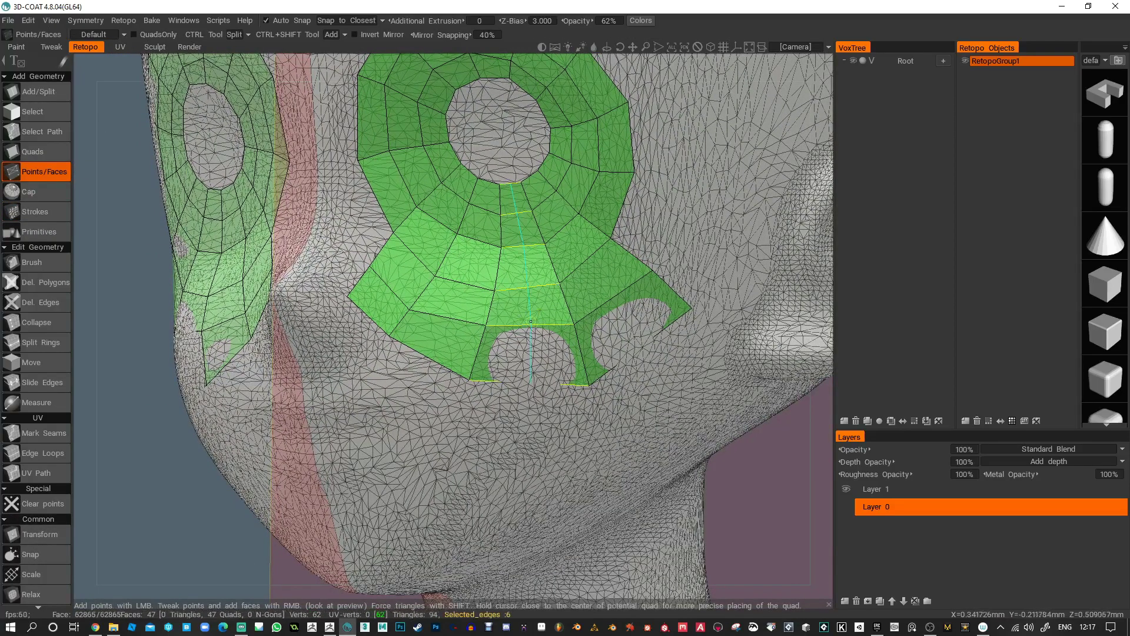
left_click(529, 323, "ctrl")
left_click(611, 299, "ctrl")
left_click(458, 319, "ctrl")
left_click_drag(677, 198, 542, 237, "alt")
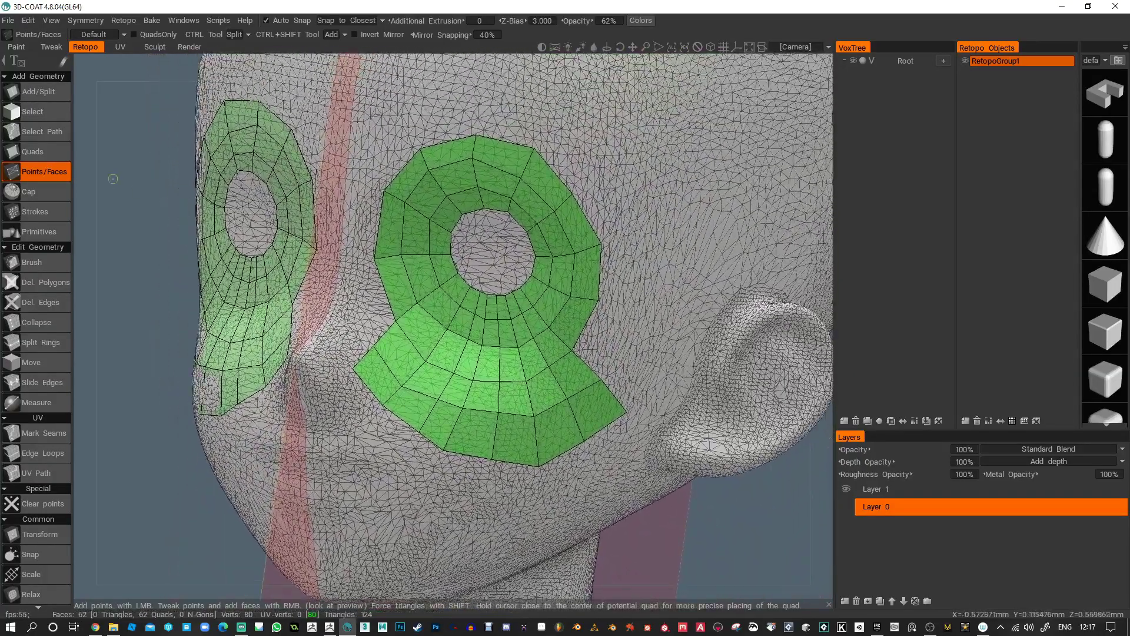
- Smooth and even out the eye and cheek quads with the Brush at radius 84.912
left_click(55, 263)
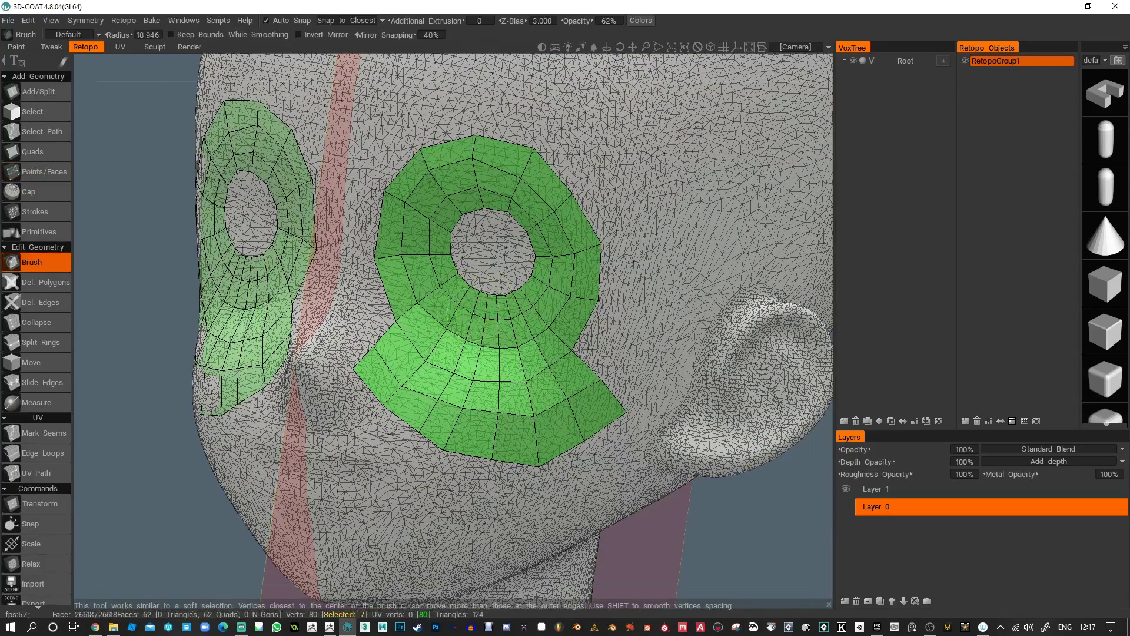
right_click_drag(509, 333, 536, 341)
mouse_move(500, 344)
left_mouse_down("shift")
mouse_move(514, 318)
mouse_move(501, 298)
mouse_move(474, 321)
mouse_move(554, 353)
left_mouse_up("shift")
left_click_drag(567, 408, 470, 442)
mouse_move(489, 324)
left_mouse_down("shift")
mouse_move(462, 309)
mouse_move(448, 274)
mouse_move(486, 246)
mouse_move(468, 246)
mouse_move(514, 243)
left_mouse_up("shift")
mouse_move(668, 174)
left_mouse_down("alt")
mouse_move(676, 171)
mouse_move(671, 180)
left_mouse_up("alt")
left_click_drag(478, 219, 491, 217)
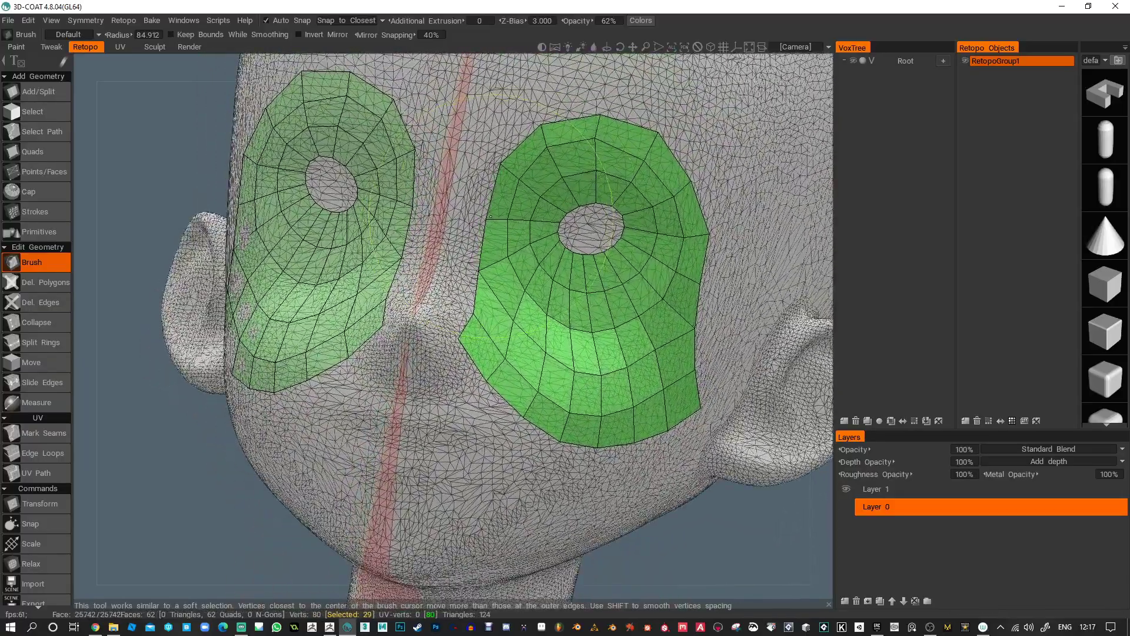
- Add one quad beside the nose on the cheek patch's inner corner with Points/Faces
left_click(55, 168)
middle_click_drag(403, 262, 444, 358)
right_click(436, 352)
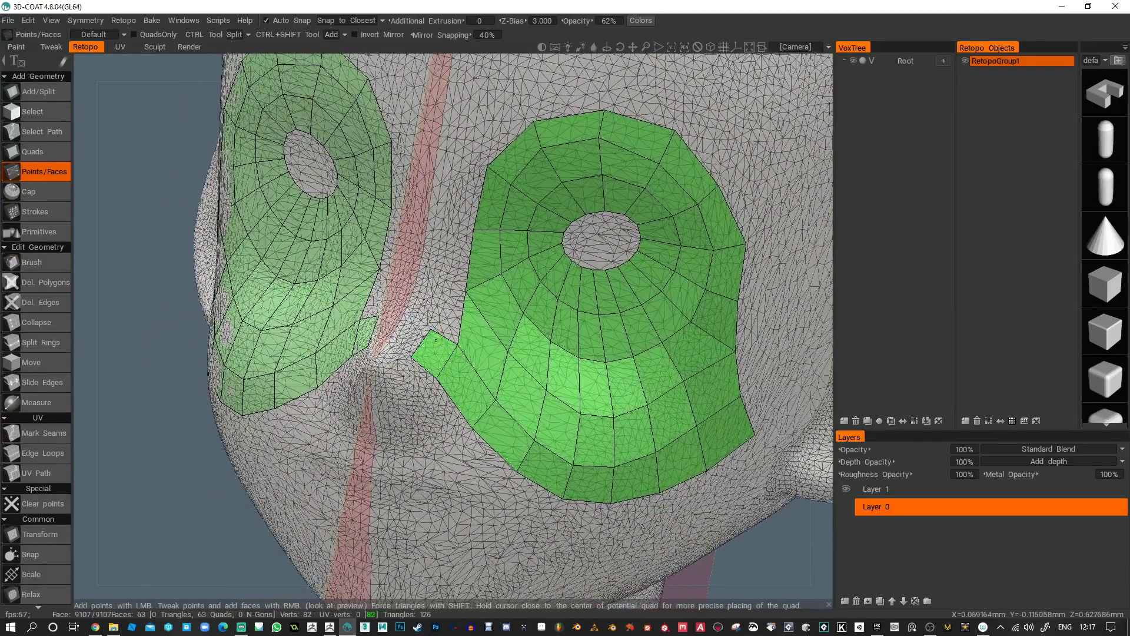
- Add five quads with the Quads tool along the eye ring's inner side and upper edge, starting above the nose quad
left_click(64, 151)
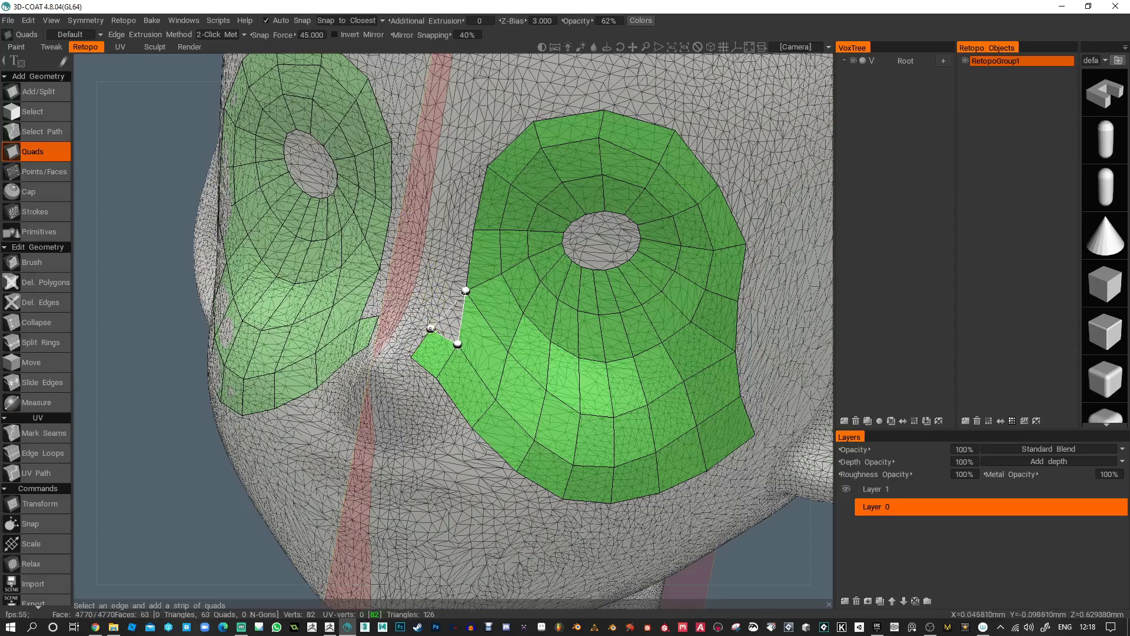
left_click(441, 286)
left_click(465, 290)
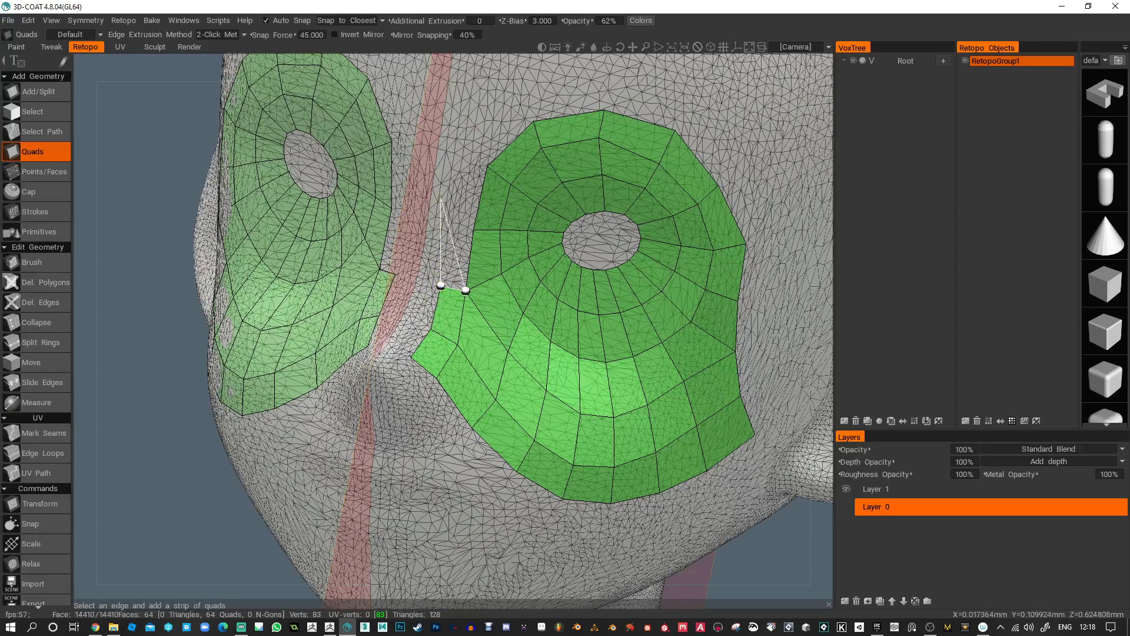
left_click(450, 212)
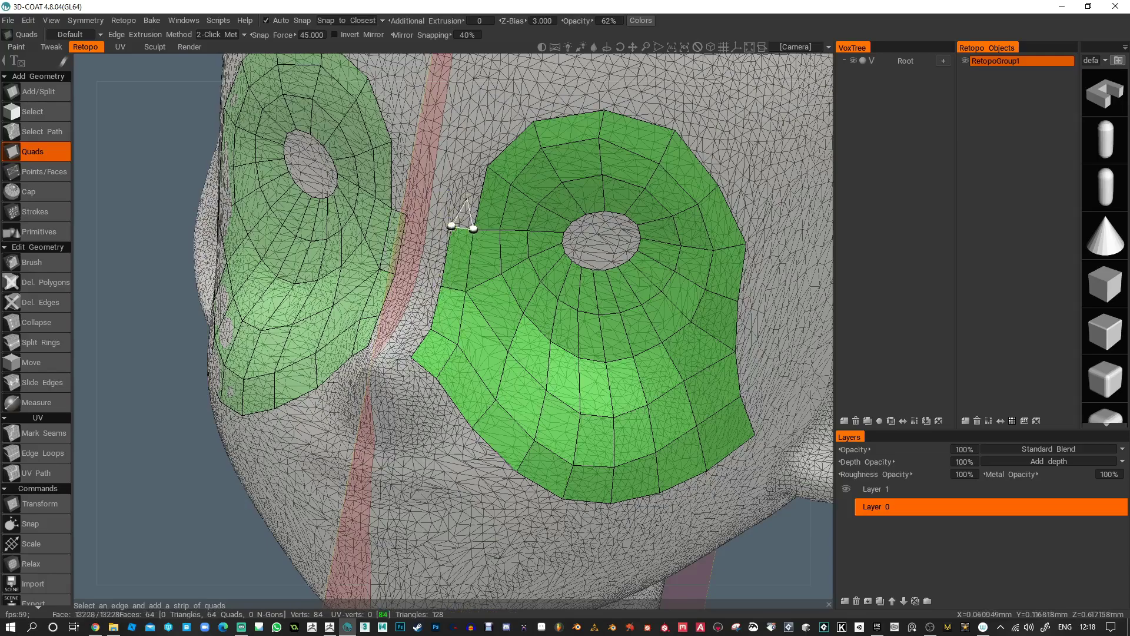
left_click(461, 145)
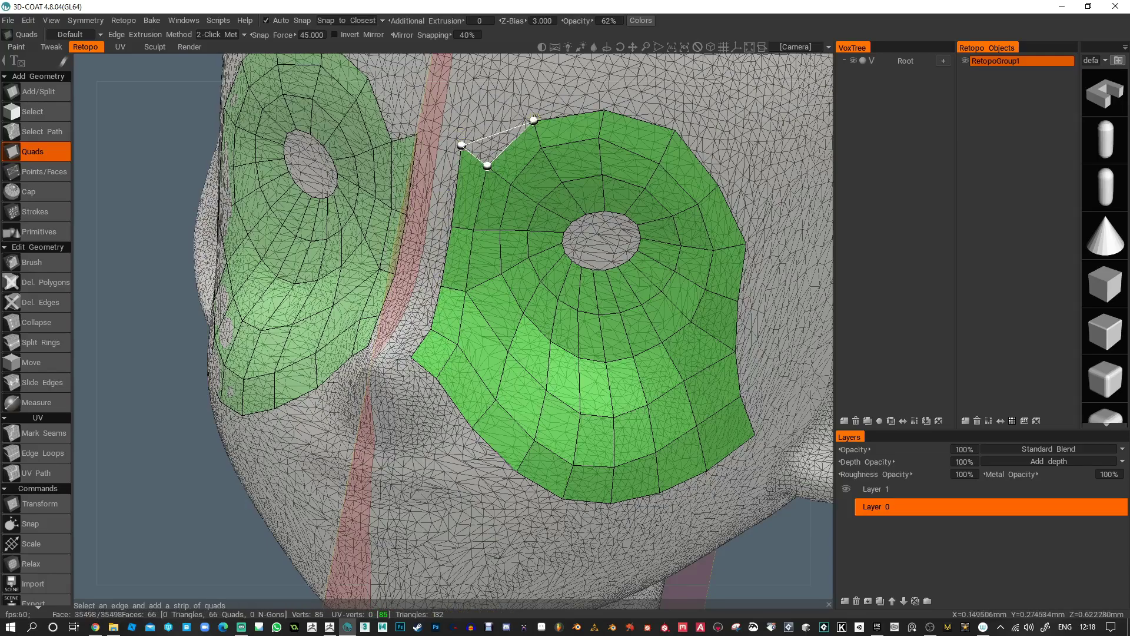
left_click(521, 87)
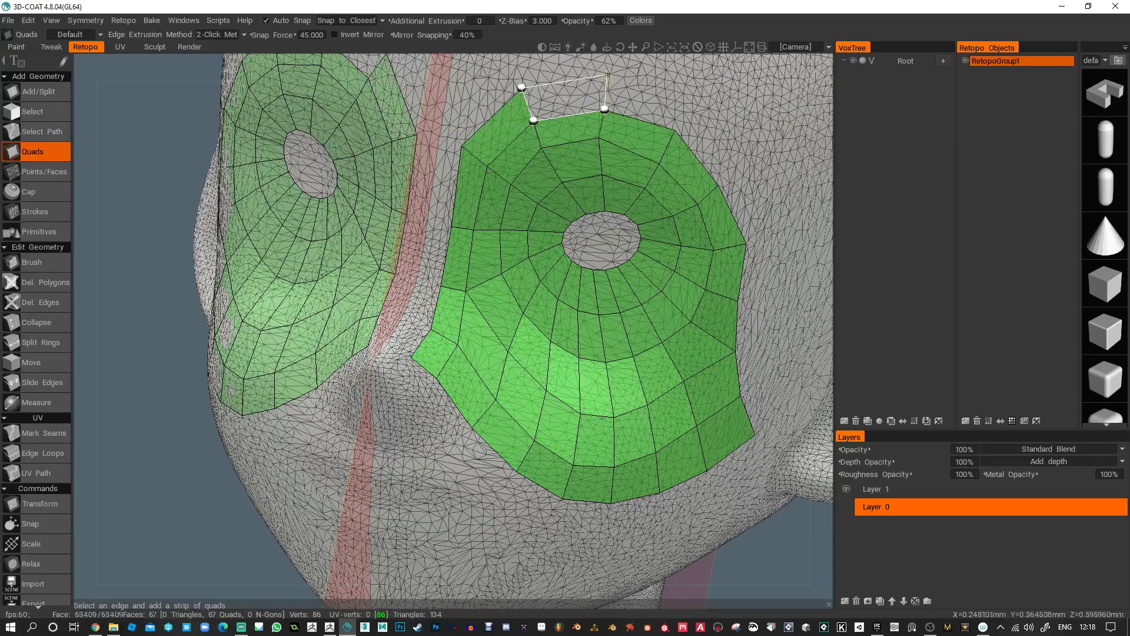
left_click(606, 86)
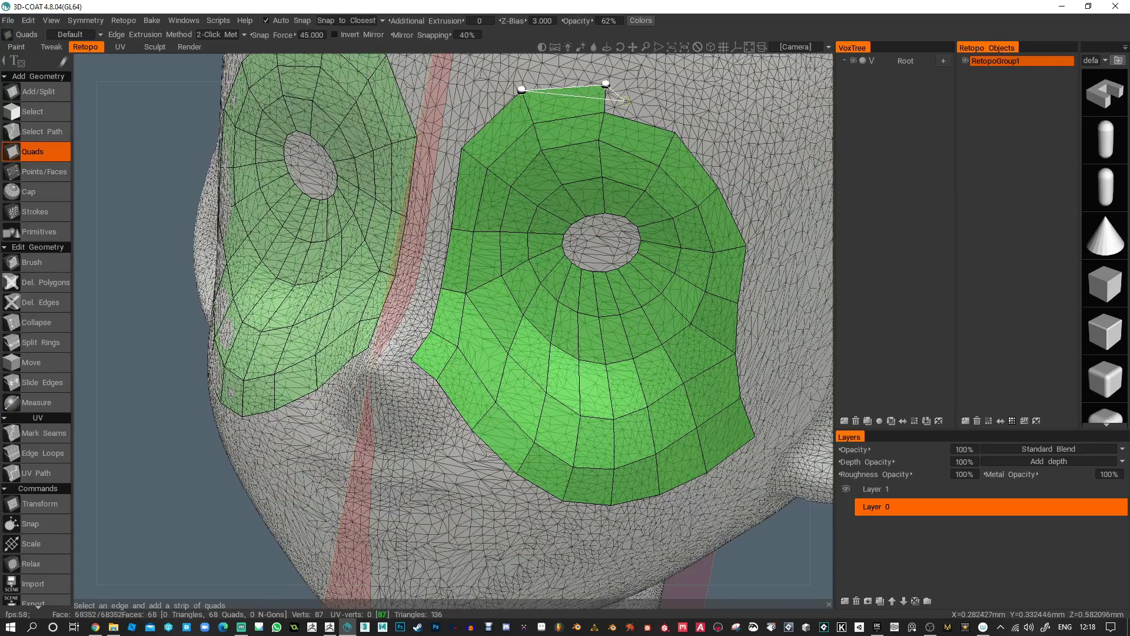
- Continue the outer loop with seven quads over the brow and down the eye's outer side to the cheek's outer corner
middle_click_drag(661, 96, 596, 182)
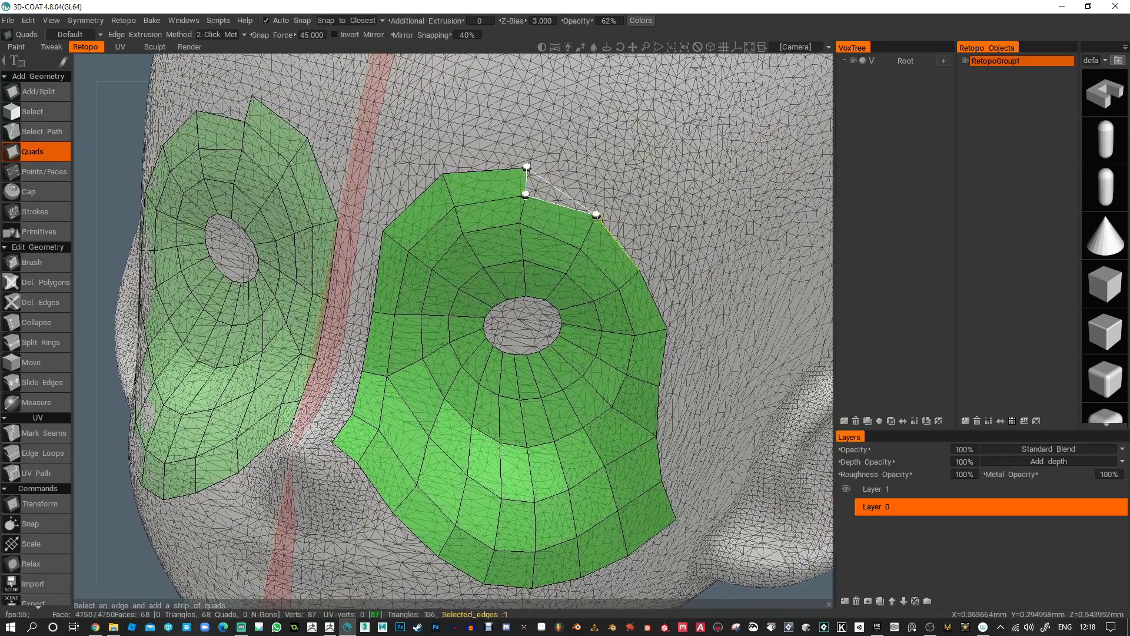
left_click(597, 213)
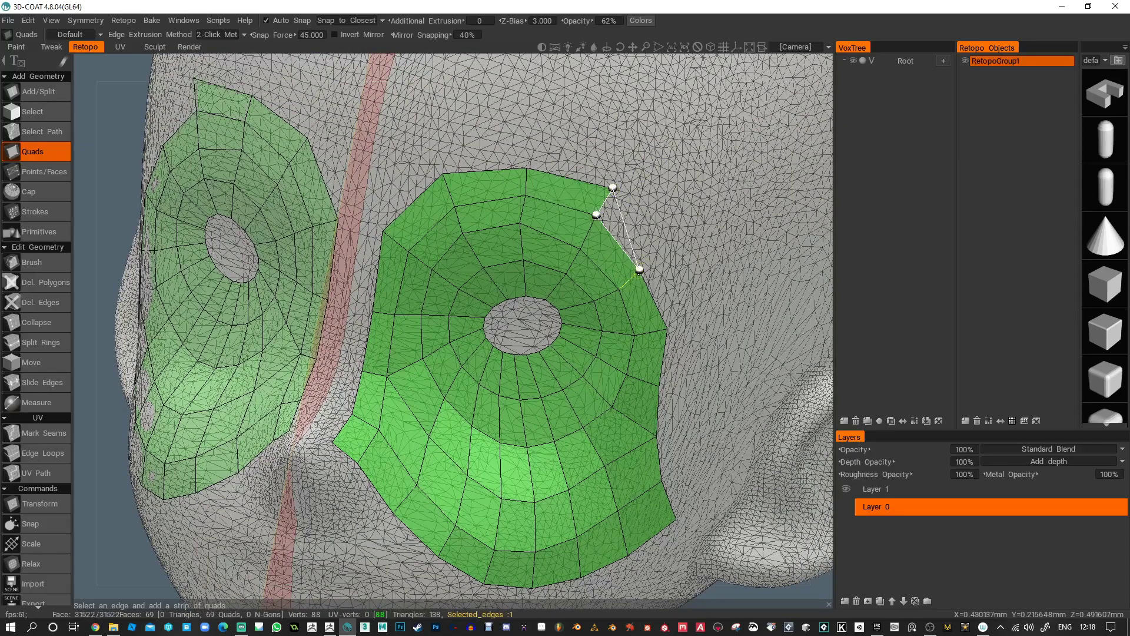
left_click(640, 269)
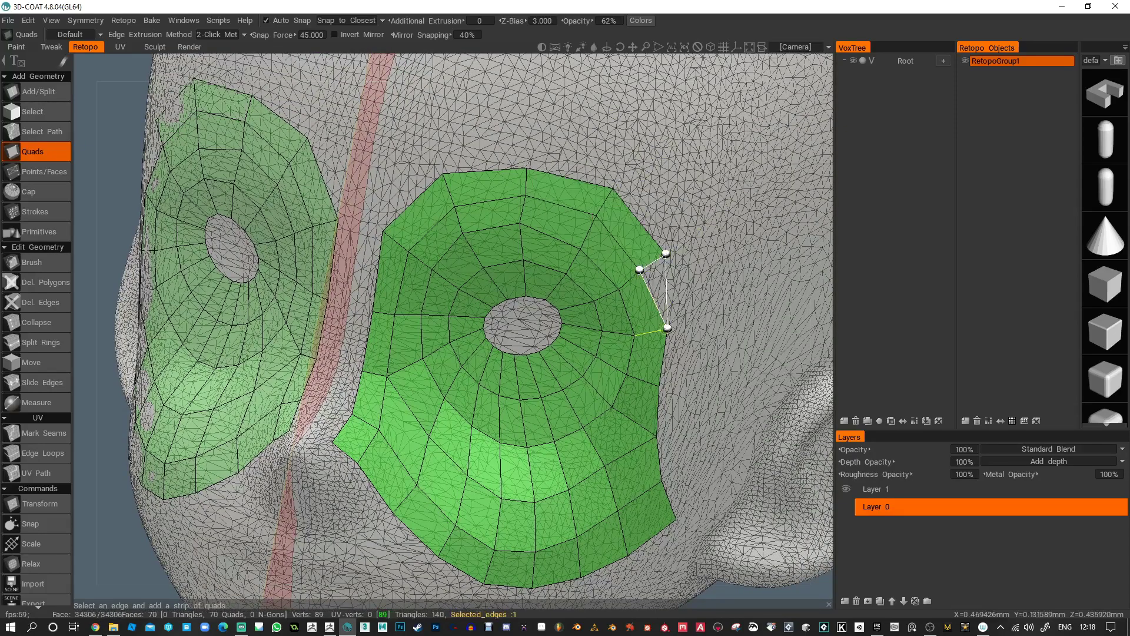
left_click(691, 320)
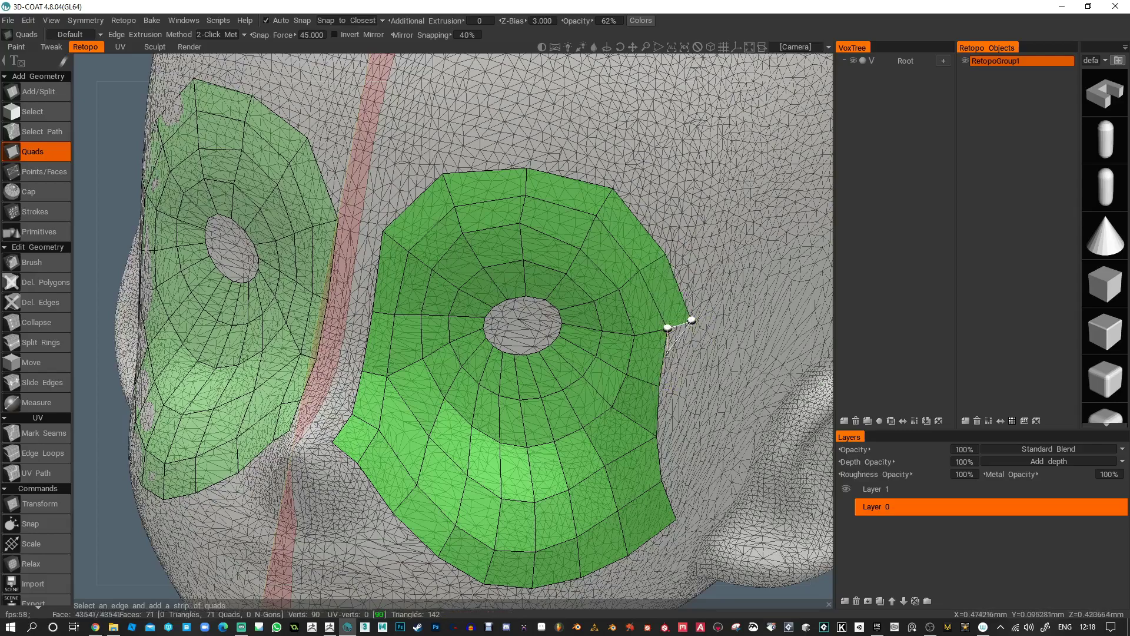
left_click(682, 385)
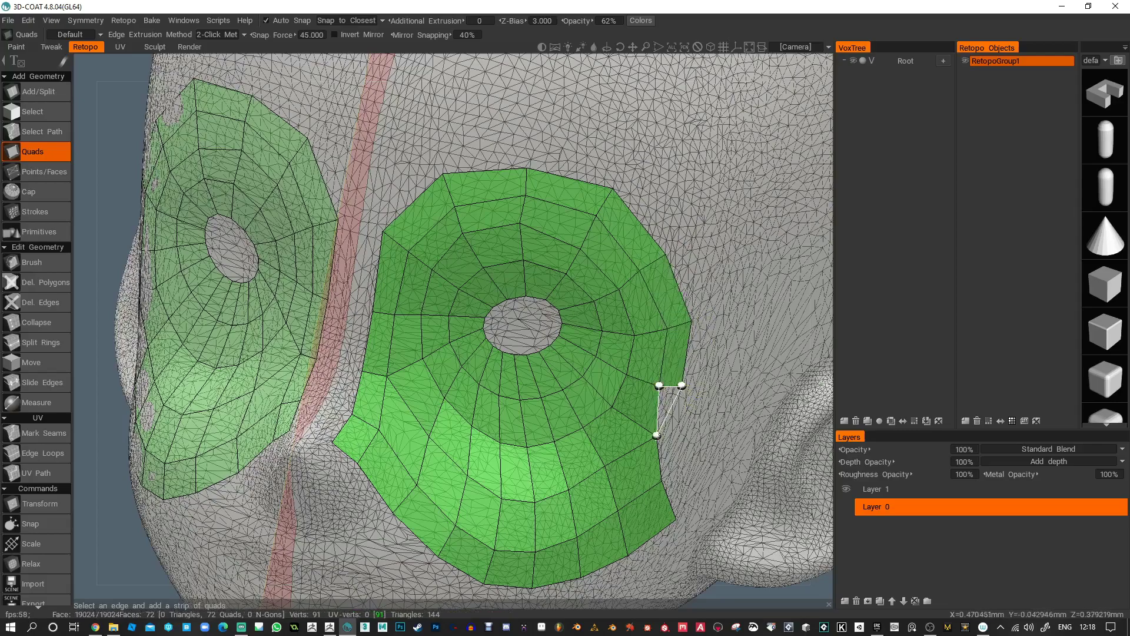
left_click(679, 434)
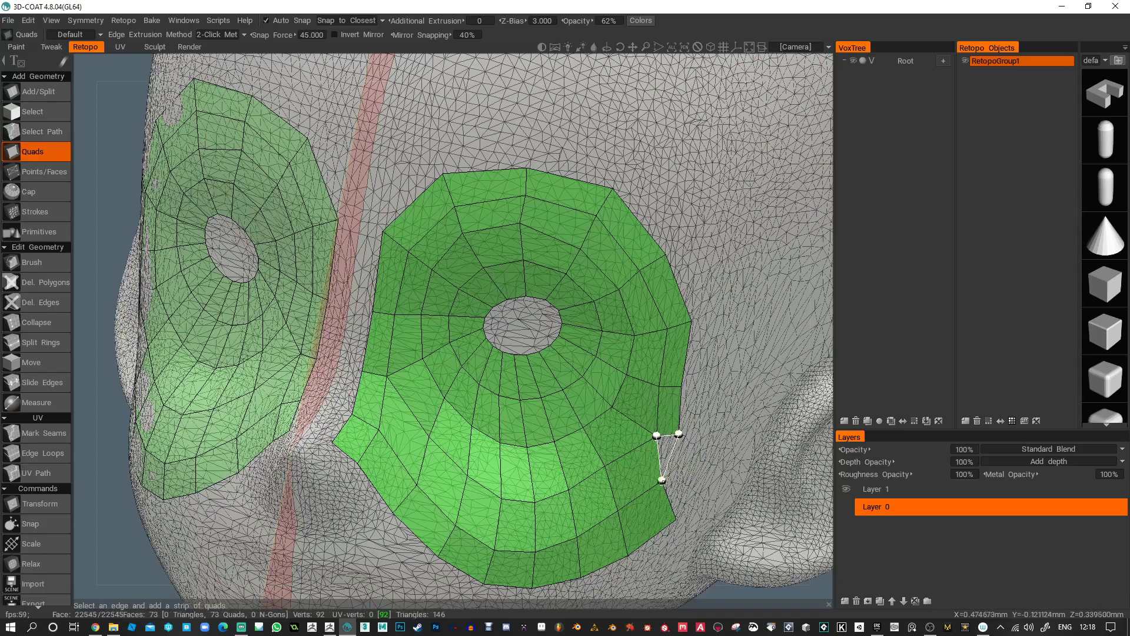
left_click(693, 466)
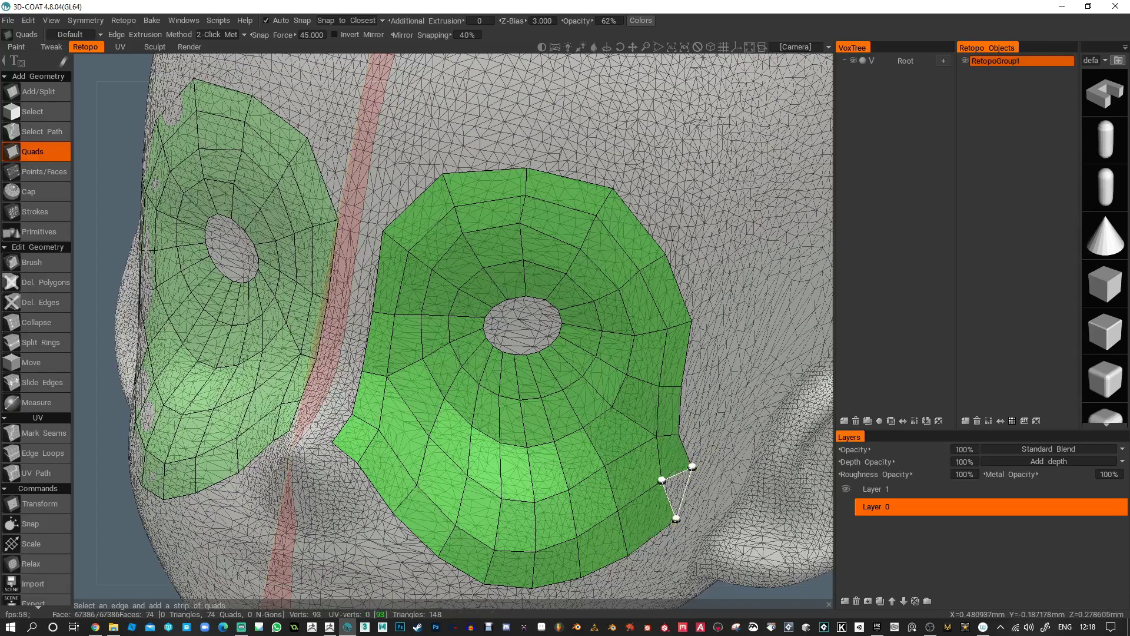
left_click(698, 499)
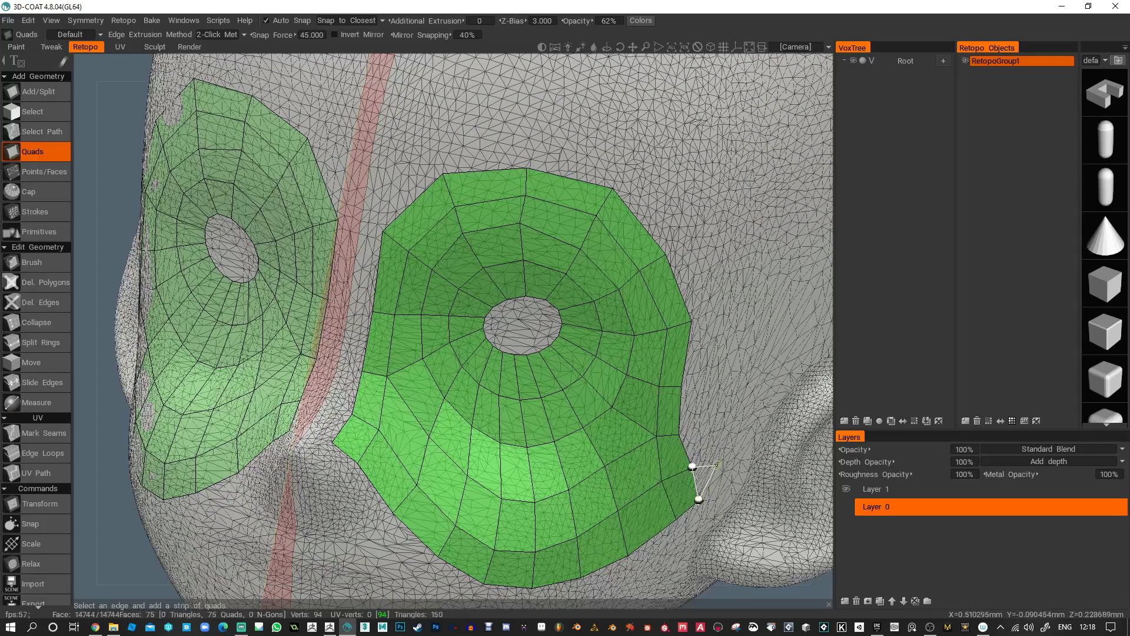
- Adjust the vertices on the outer edge of the eye and cheek patch with Points/Faces
left_click(62, 176)
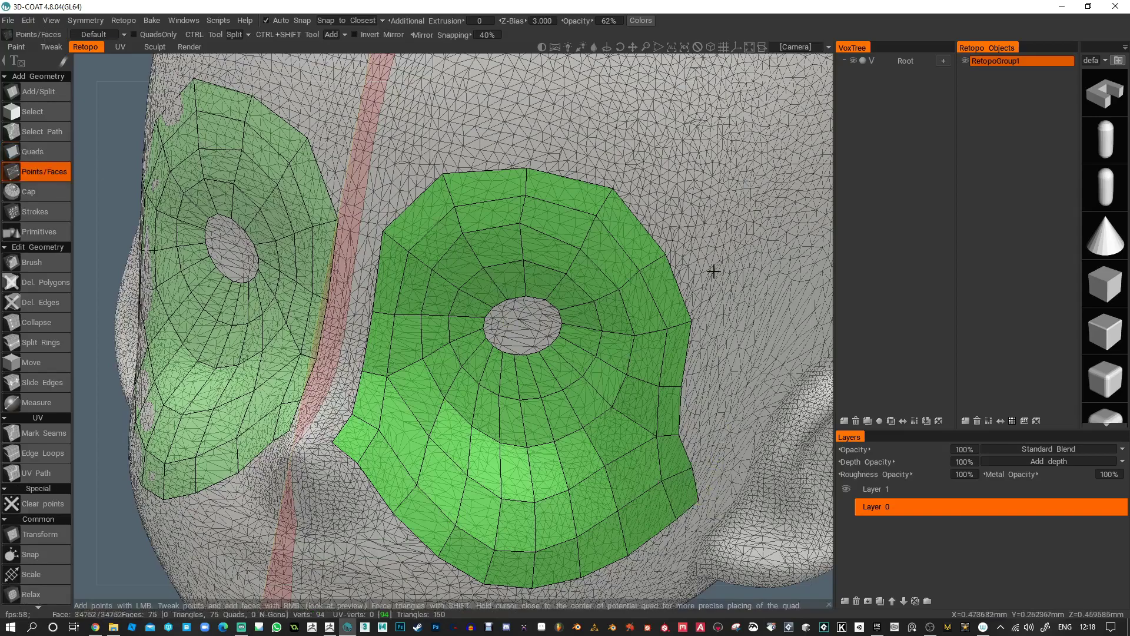
left_click_drag(714, 271, 695, 307, "alt")
right_click_drag(652, 405, 633, 357)
right_click_drag(657, 442, 661, 440)
left_click_drag(661, 440, 684, 321, "alt")
right_click_drag(684, 320, 668, 299, "alt")
middle_click_drag(669, 299, 603, 297, "alt")
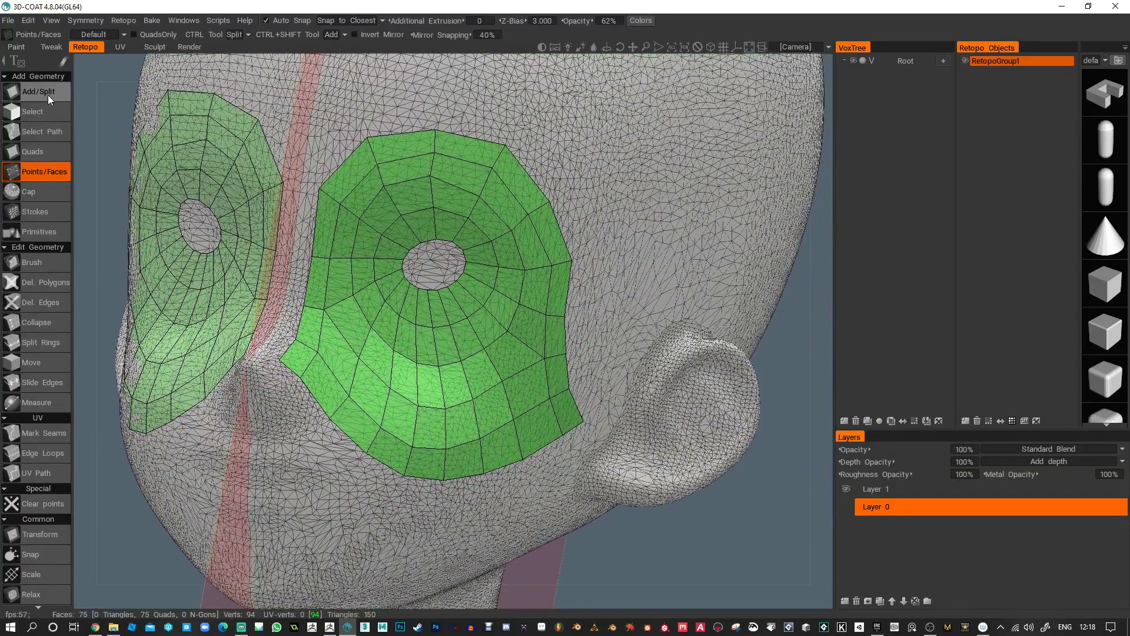
- Draw radial strokes from the patch's outer edge vertices across the temple and towards the ear with the Strokes tool
left_click(41, 210)
mouse_move(632, 305)
left_mouse_down("alt")
mouse_move(578, 270)
mouse_move(632, 299)
mouse_move(636, 285)
mouse_move(581, 293)
mouse_move(527, 347)
left_mouse_up("alt")
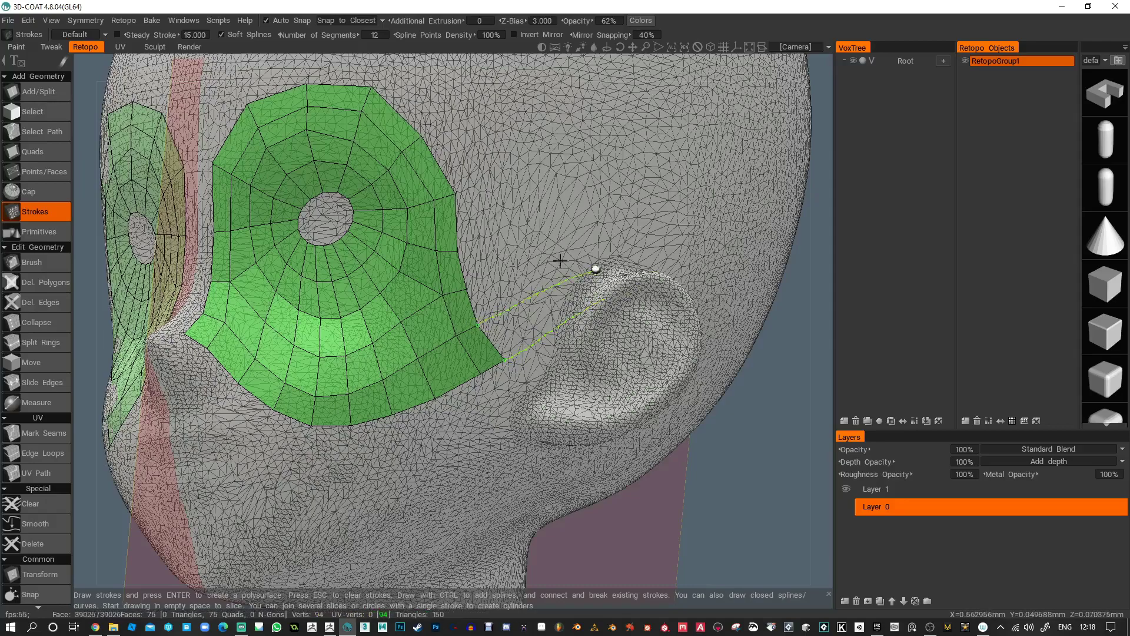
left_click_drag(571, 265, 488, 251, "alt")
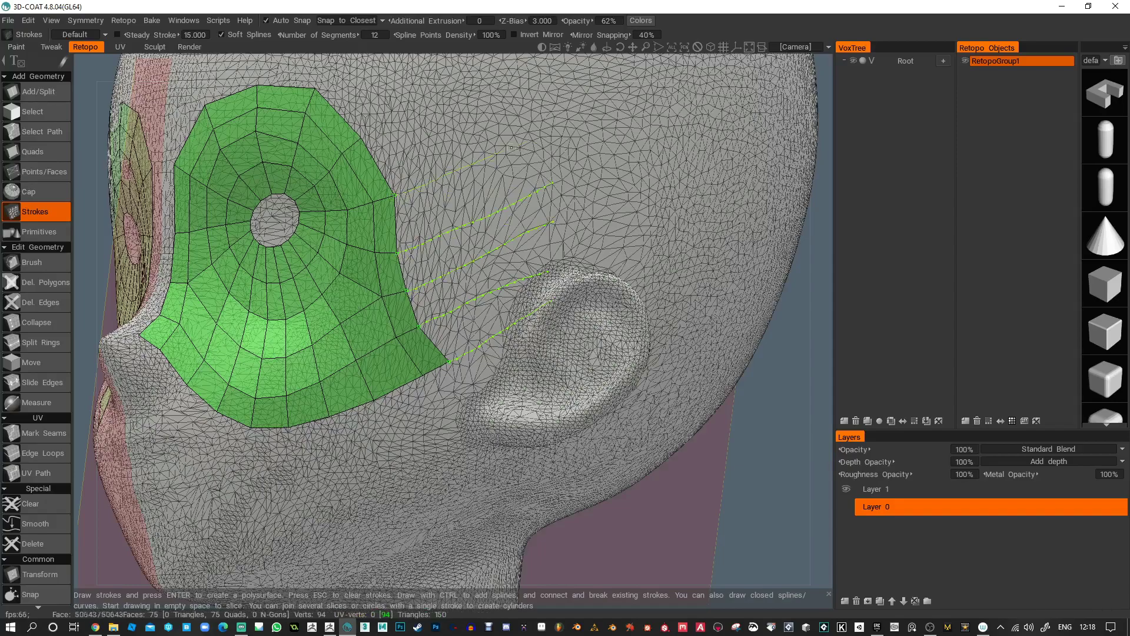
mouse_move(520, 121)
left_mouse_down("alt")
mouse_move(550, 207)
mouse_move(485, 284)
left_mouse_up("alt")
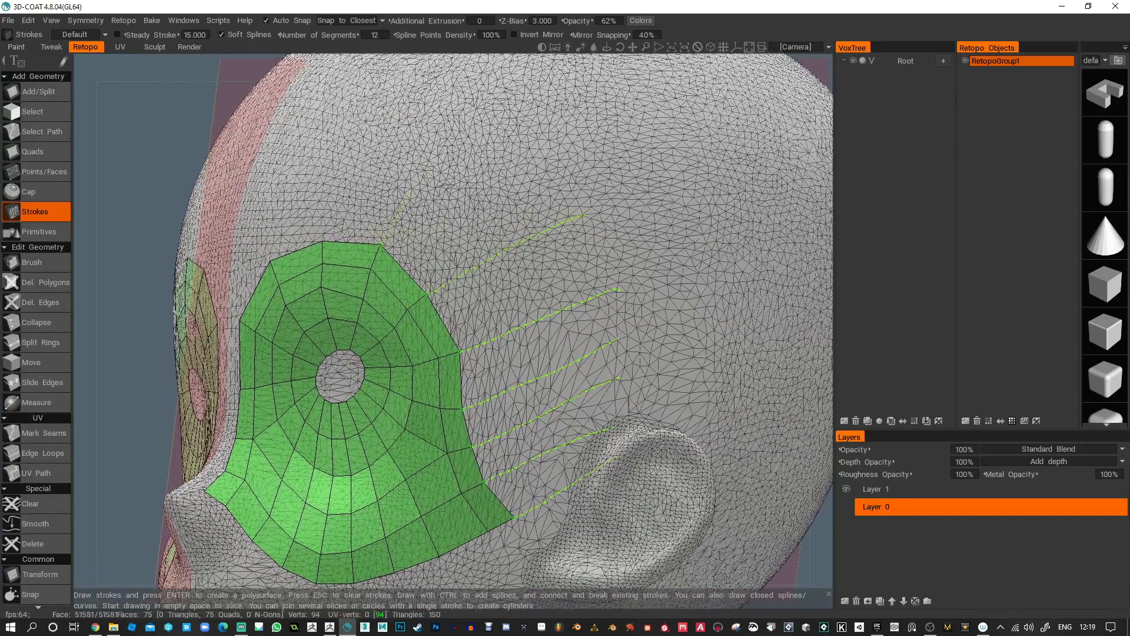
- Draw radial strokes from the upper eye loop up the forehead and start a curved stroke crossing them
right_click_drag(480, 167, 457, 186, "alt")
middle_click_drag(456, 186, 590, 217, "alt")
left_click_drag(591, 217, 628, 265, "alt")
left_click_drag(506, 185, 547, 190, "alt")
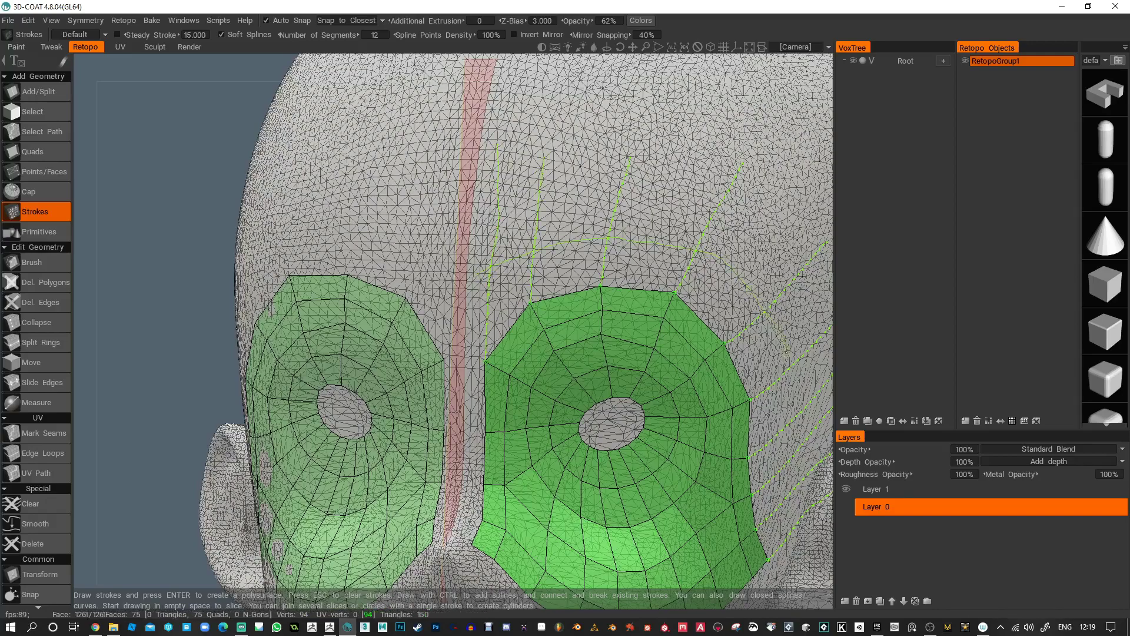
- Extend the crossing stroke down the temple to the front of the ear and generate the outer strip of quads
mouse_move(730, 313)
left_mouse_down("alt")
mouse_move(668, 260)
mouse_move(618, 244)
mouse_move(617, 321)
left_mouse_up("alt")
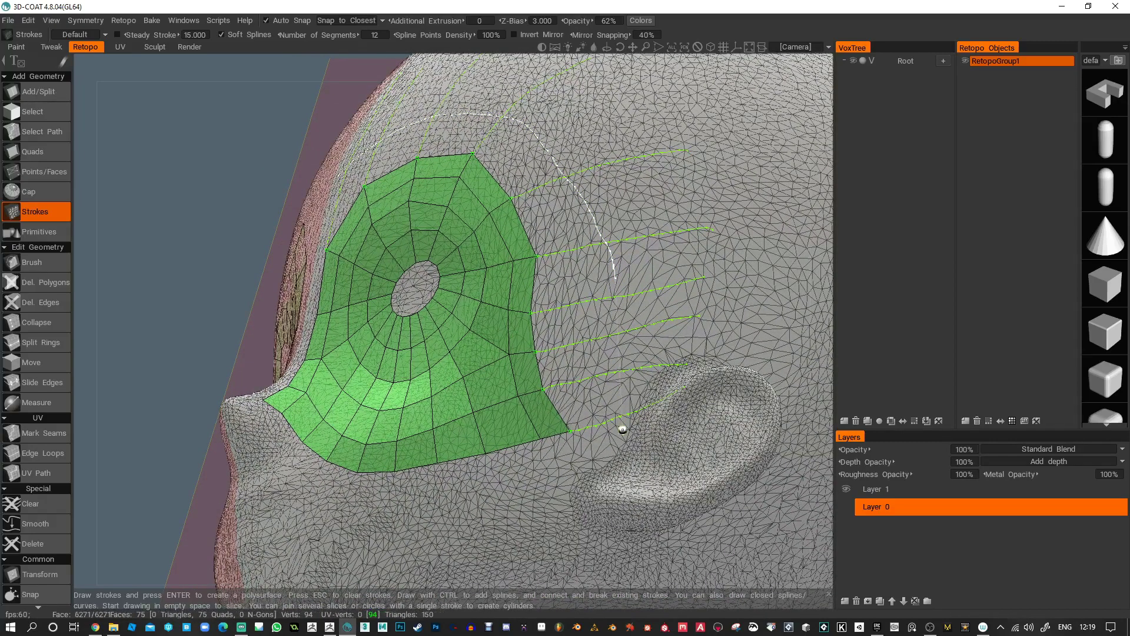
left_click(613, 442)
key("ctrl+z")
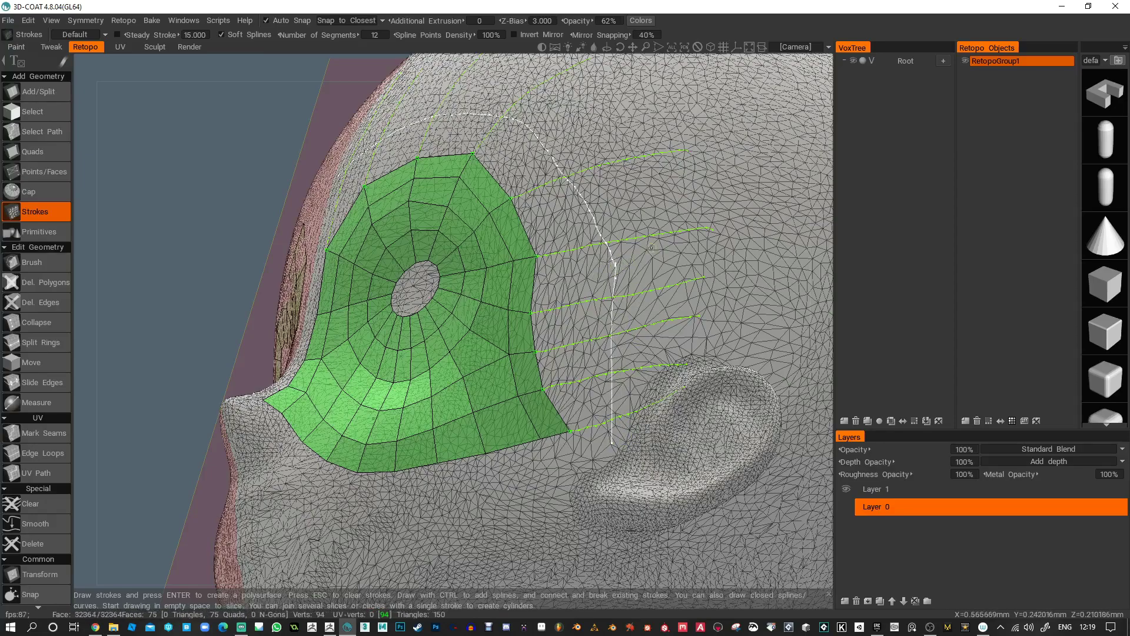
left_click_drag(615, 266, 663, 261, "alt")
key("Return")
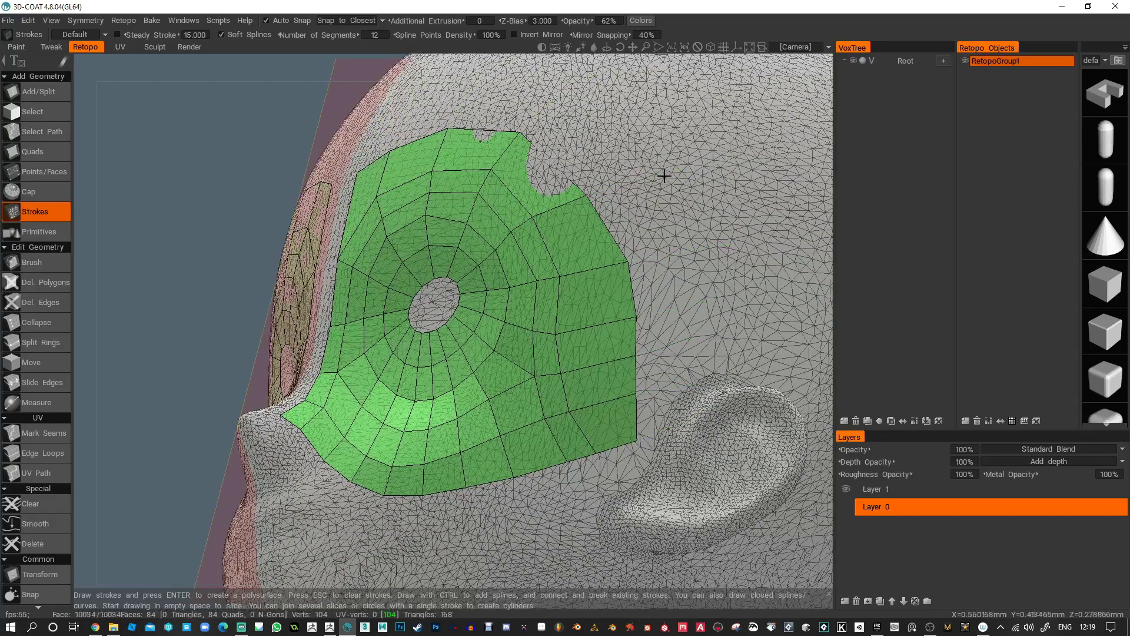
- Smooth the new outer quads and pull the brow and temple loops outward with the Brush to even their spacing
right_click_drag(664, 174, 681, 202)
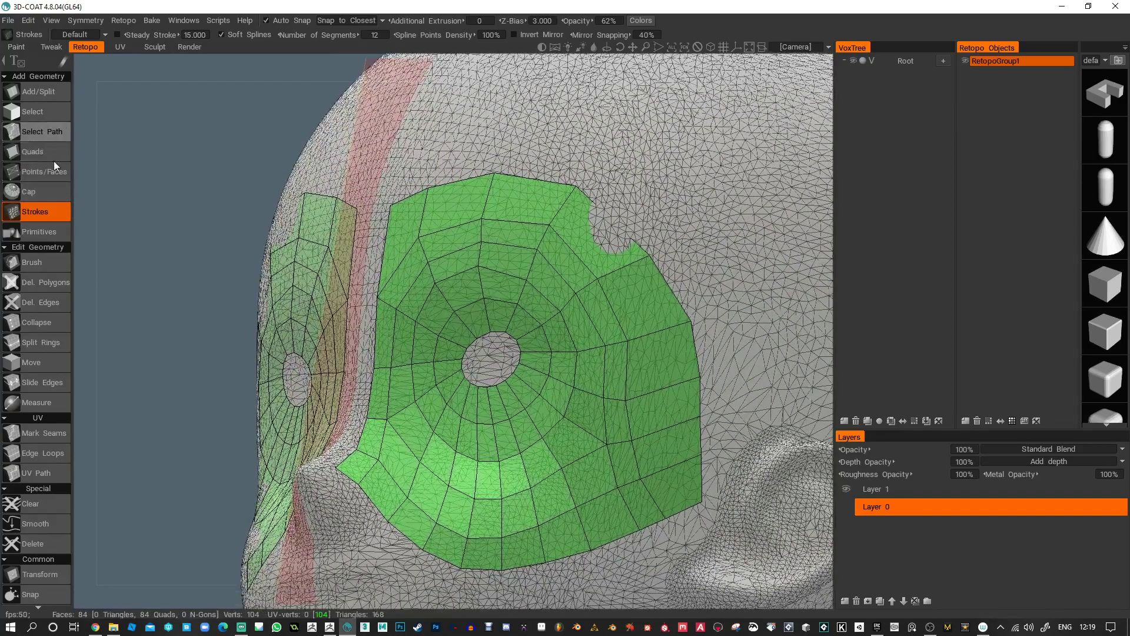
left_click(50, 263)
mouse_move(613, 248)
left_mouse_down("shift")
mouse_move(658, 393)
mouse_move(648, 442)
mouse_move(645, 432)
left_mouse_up("shift")
mouse_move(583, 247)
left_mouse_down()
mouse_move(603, 214)
mouse_move(554, 186)
left_mouse_up()
left_click_drag(450, 227, 438, 185)
left_click_drag(637, 289, 654, 292)
left_click_drag(654, 365, 668, 369)
- Set the Z-Bias to 4.450
mouse_move(510, 21)
left_mouse_down()
mouse_move(490, 29)
mouse_move(549, 30)
mouse_move(452, 60)
mouse_move(528, 50)
mouse_move(501, 51)
left_mouse_up()
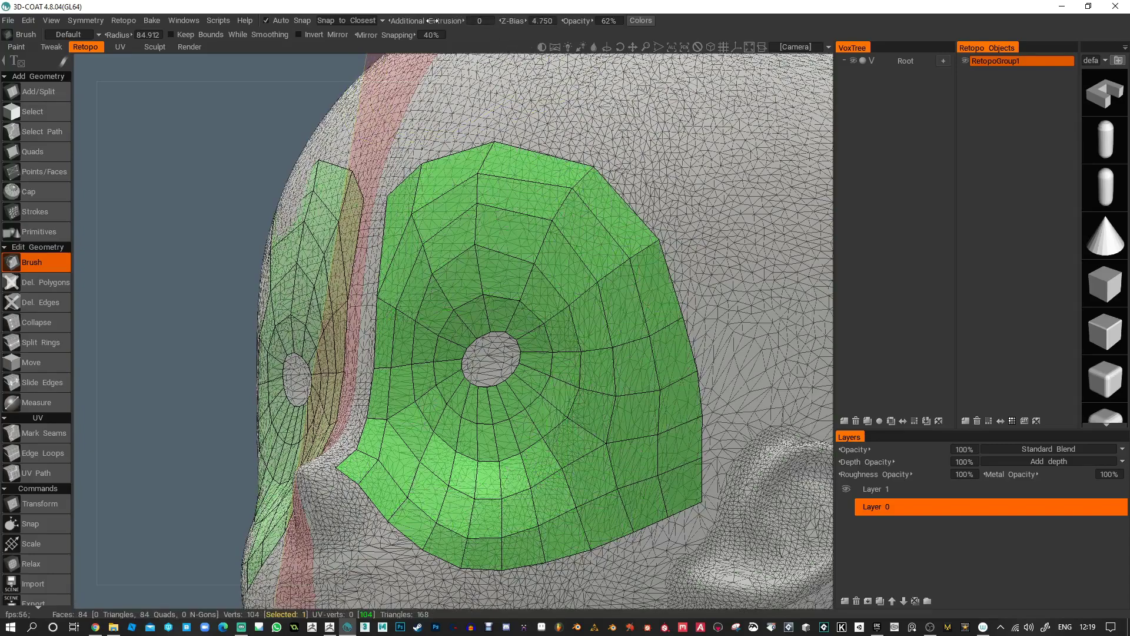
left_click_drag(436, 21, 447, 53)
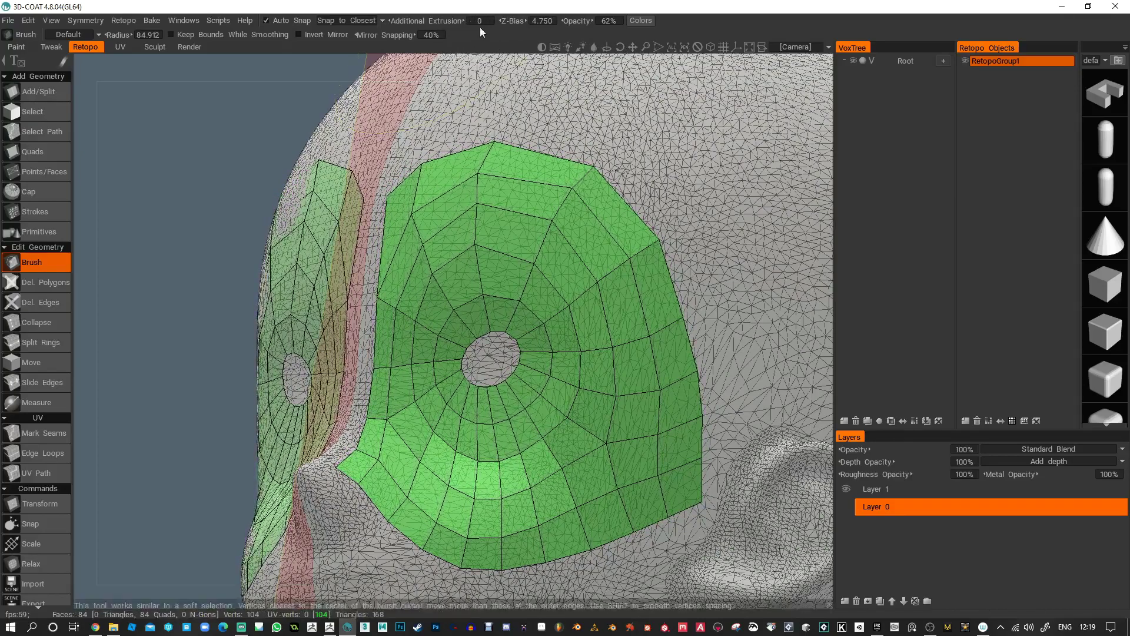
left_click_drag(531, 23, 509, 41)
- Fill the hole at the eye's centre with a triangle fan using the Cap tool
mouse_move(630, 112)
left_mouse_down("alt")
mouse_move(666, 141)
mouse_move(701, 235)
left_mouse_up("alt")
right_click_drag(701, 235, 651, 264, "alt")
middle_click_drag(652, 263, 598, 185, "alt")
mouse_move(543, 322)
left_mouse_down("alt")
mouse_move(574, 296)
mouse_move(522, 382)
mouse_move(574, 300)
mouse_move(552, 284)
mouse_move(535, 347)
left_mouse_up("alt")
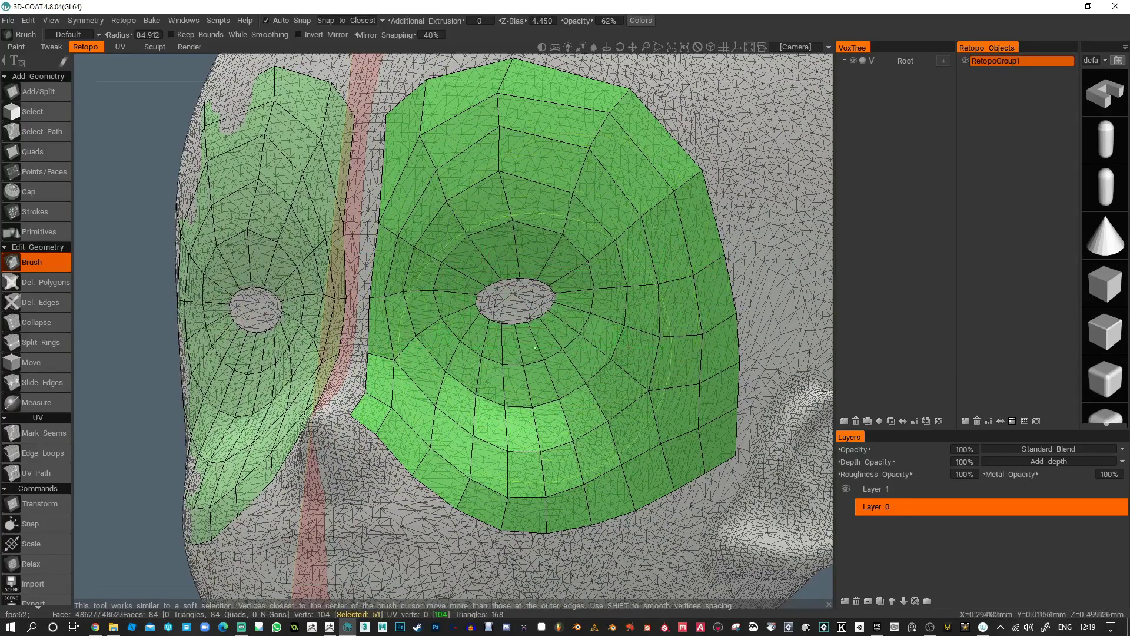
left_click(55, 195)
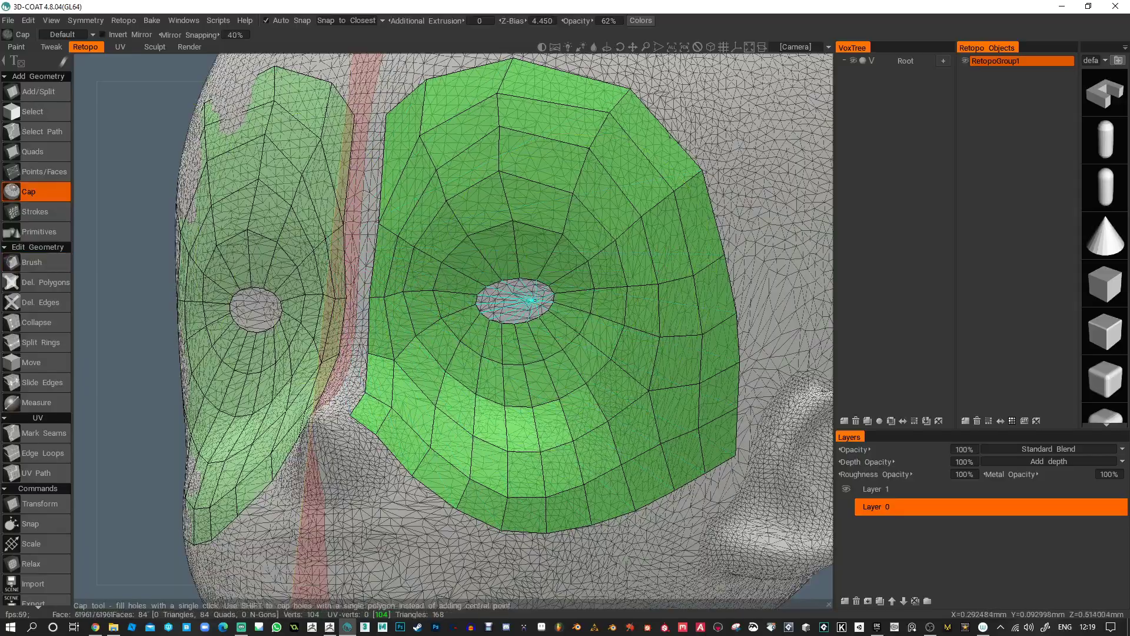
left_click(516, 298)
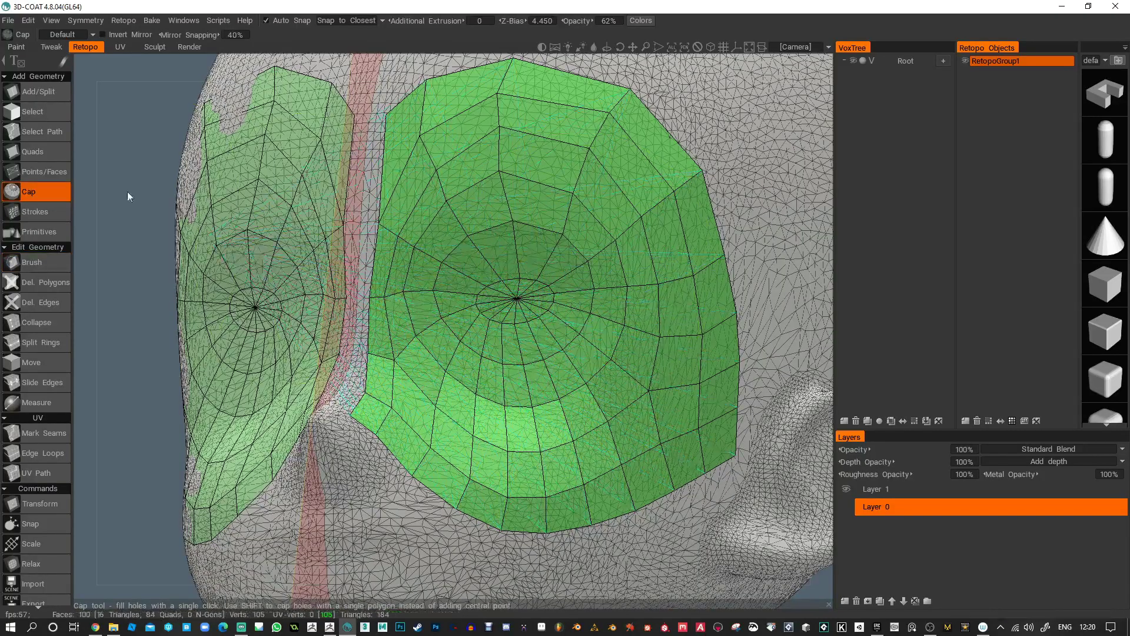
- Add three quads with Points/Faces from the patch's inner edge to the symmetry line, going up the nose bridge
left_click(56, 176)
right_click_drag(721, 188, 553, 195, "alt")
left_click_drag(553, 194, 587, 211, "alt")
scroll(501, 385, "up", 8)
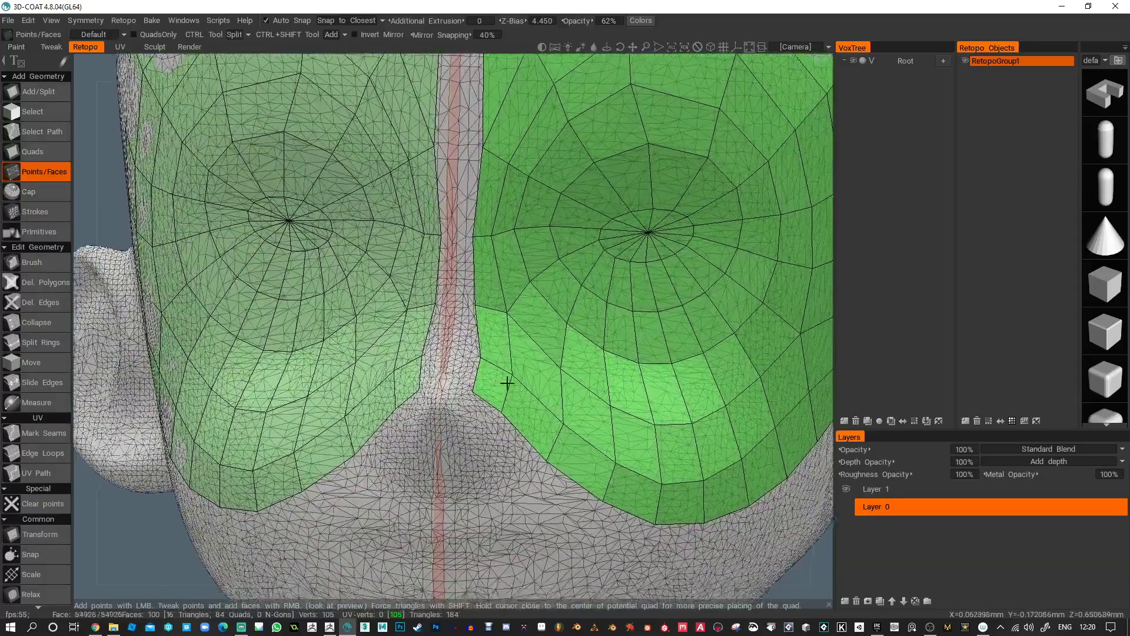
left_click_drag(507, 383, 382, 344, "alt")
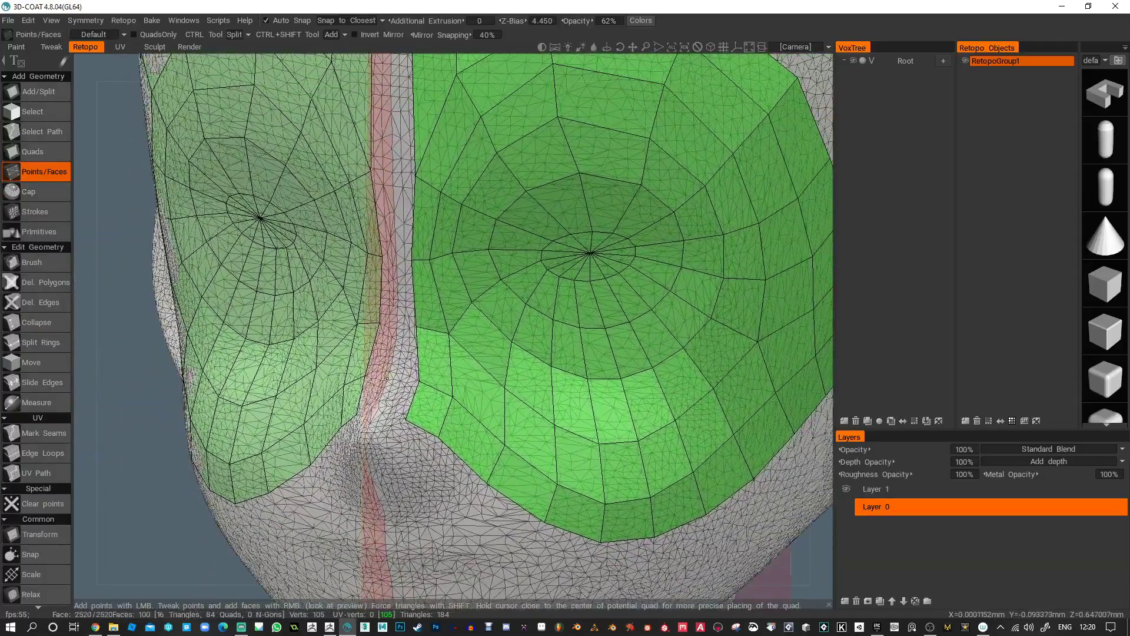
right_click(400, 396)
right_click(398, 324)
left_click(401, 259)
right_click(398, 255)
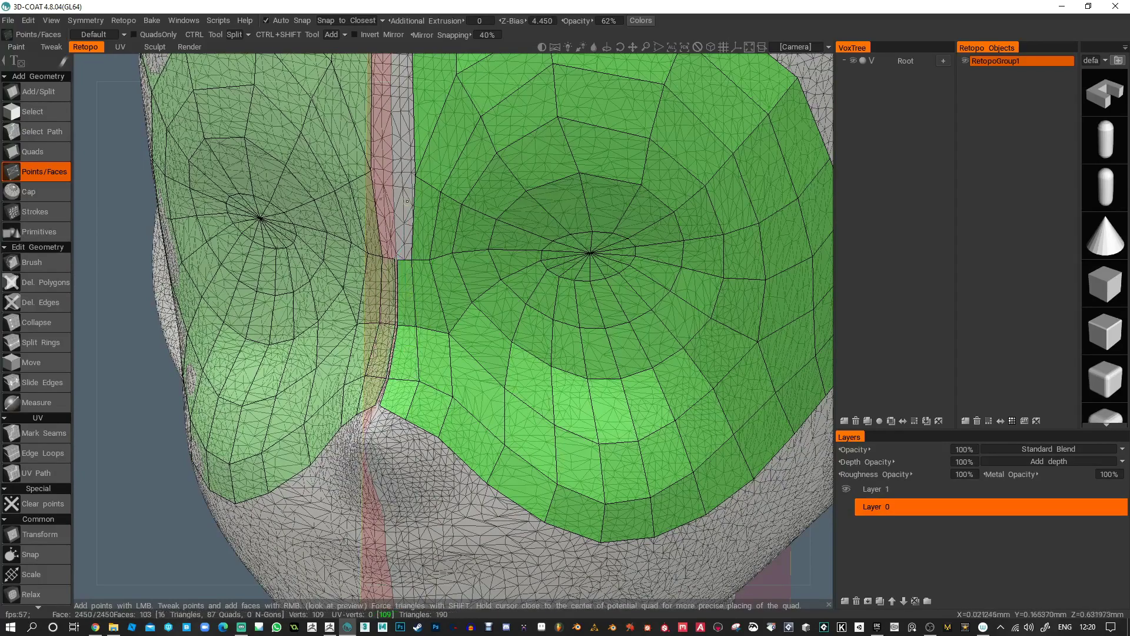
- Continue the centre strip with two more quads between the eyes up to the brow
left_click(394, 176)
right_click(395, 180)
middle_click_drag(427, 233, 440, 400)
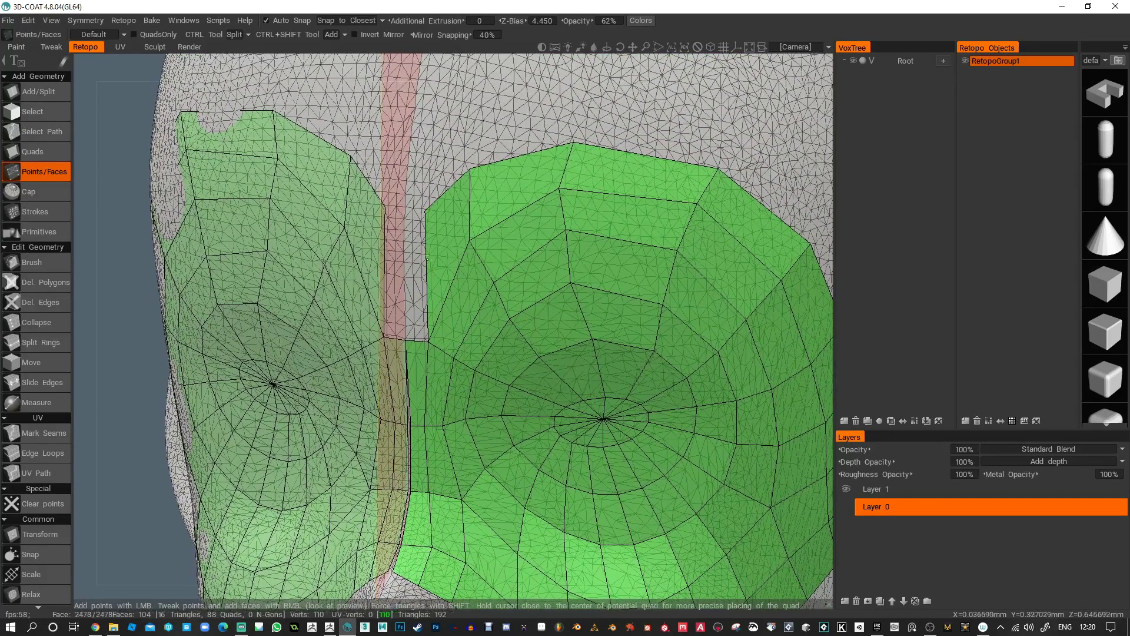
left_click(405, 216)
right_click(403, 215)
left_click_drag(381, 358, 426, 363, "alt")
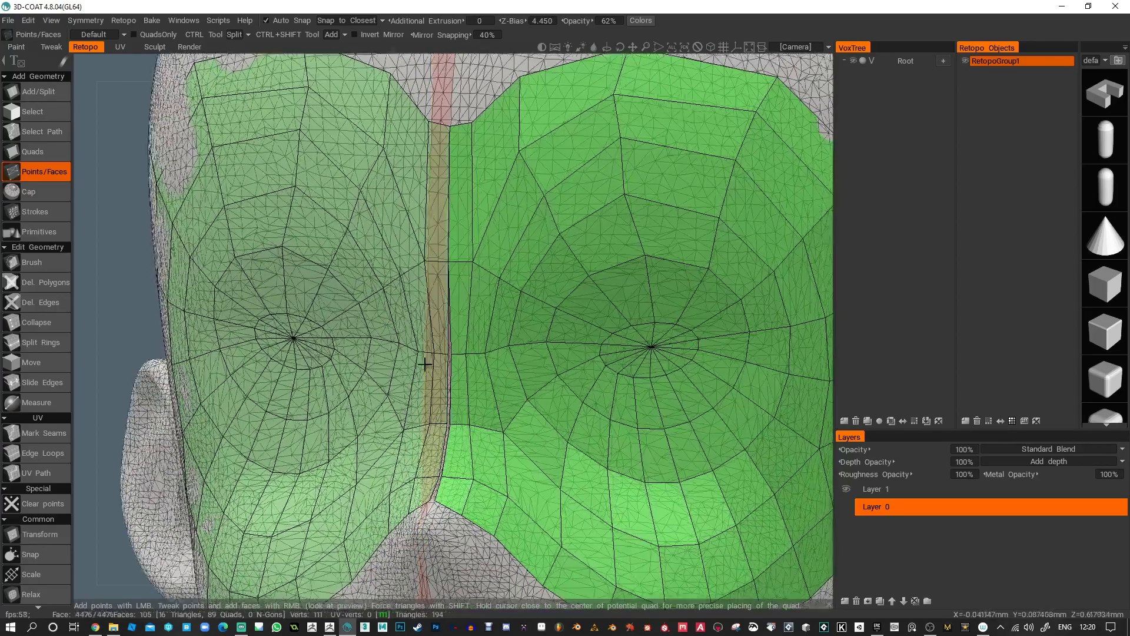
- Pull the inner edge points of the lower nose bridge strip onto the symmetry line to close the gap
scroll(438, 363, "up", 3)
left_click(448, 364)
left_click(449, 467)
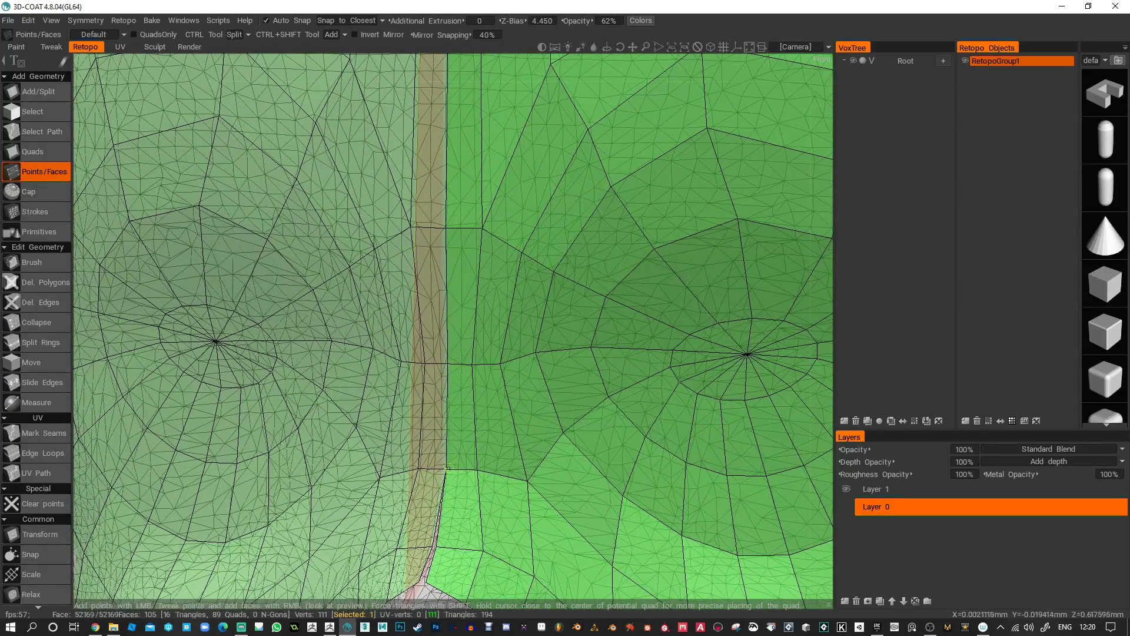
middle_click_drag(460, 485, 469, 298)
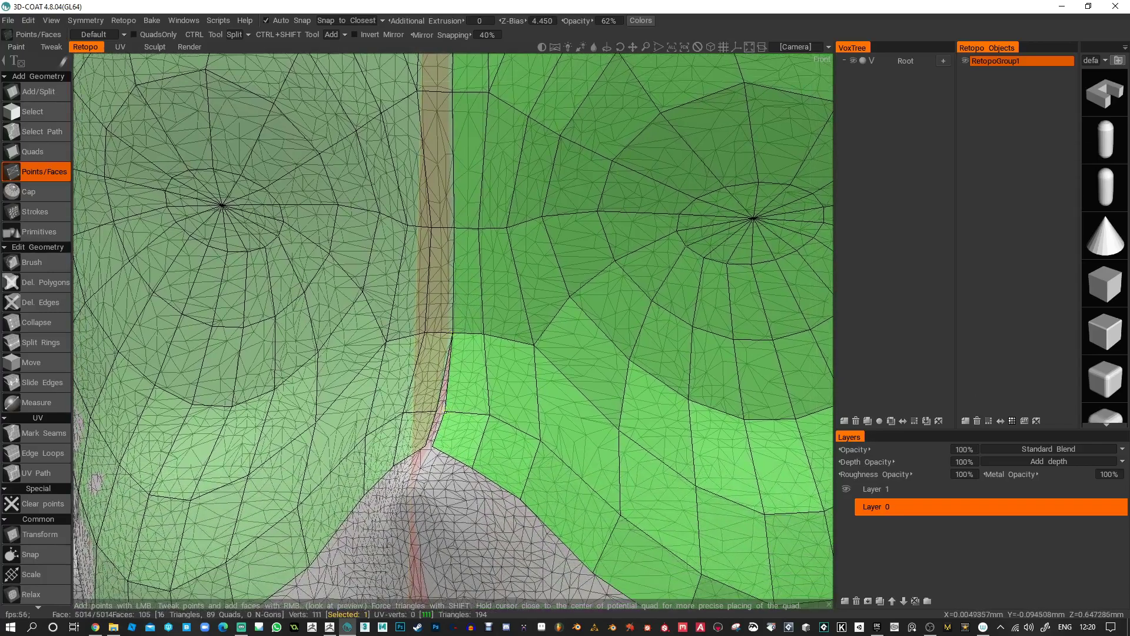
left_click_drag(433, 444, 428, 447)
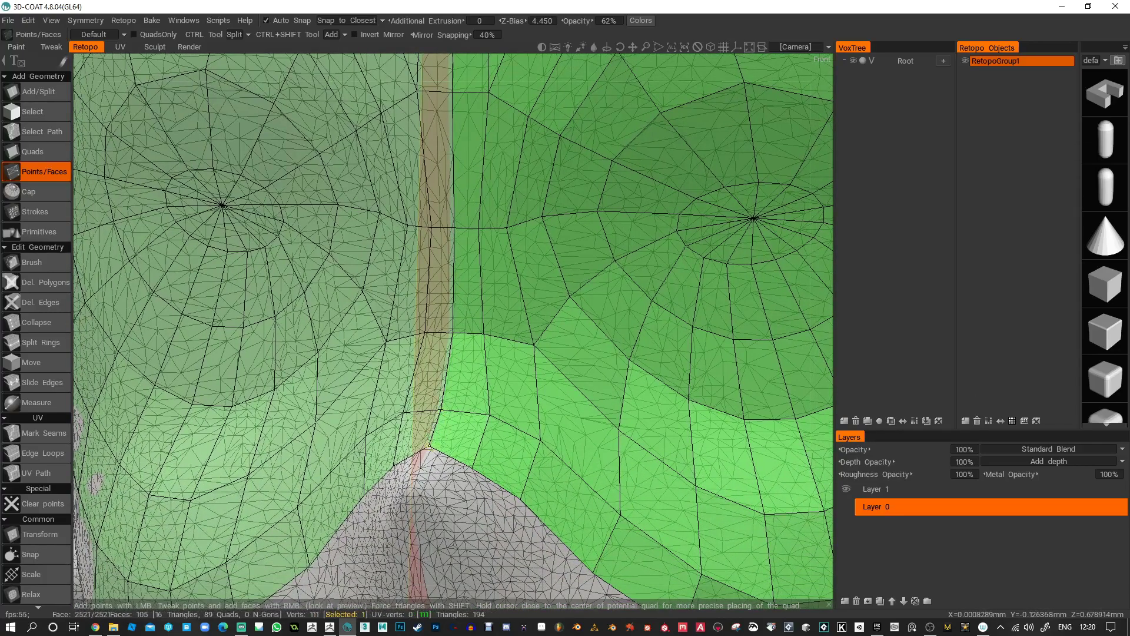
middle_click_drag(457, 477, 415, 347)
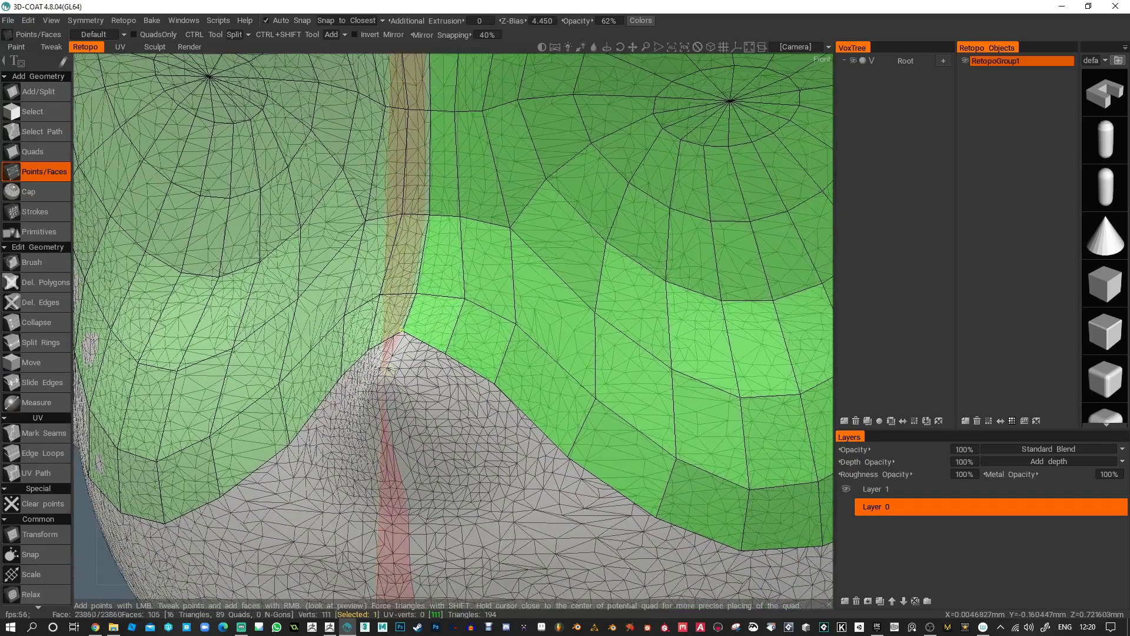
- Add five quads with Points/Faces from the nose bridge's lower end down the side of the nose to the upper lip
left_click(432, 387)
middle_click_drag(432, 387, 452, 336)
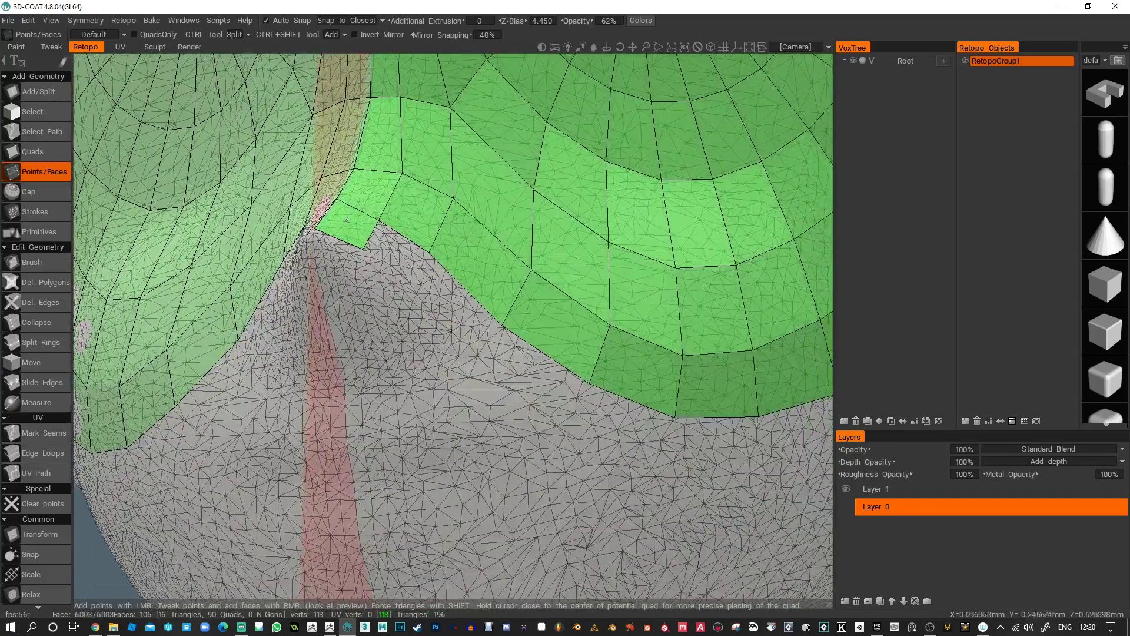
left_click(400, 287)
left_click(438, 348)
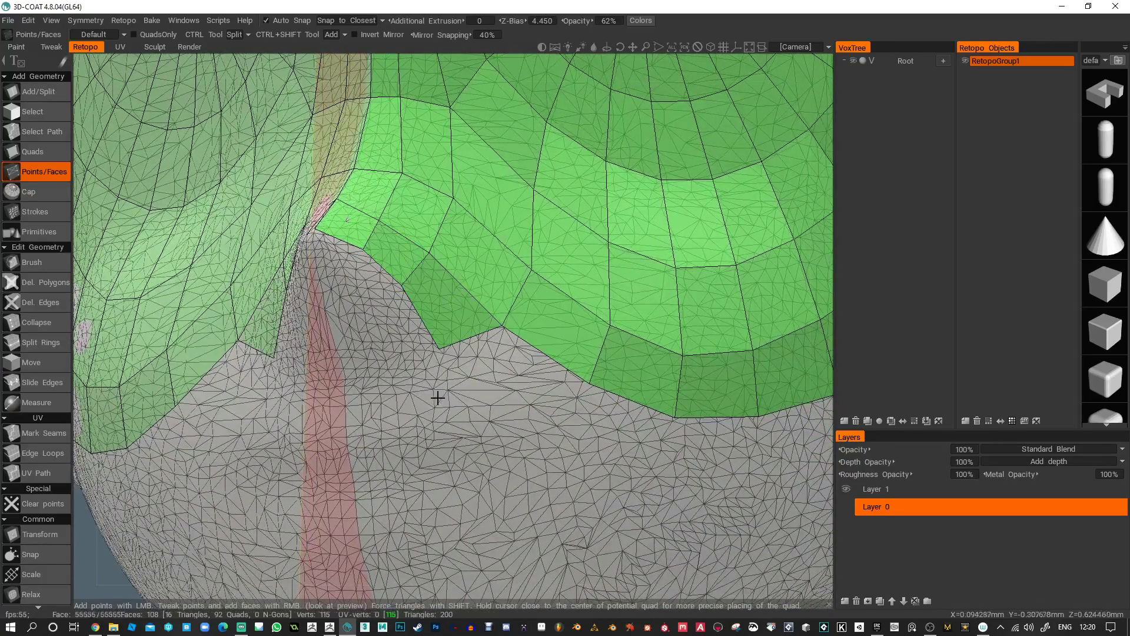
middle_click_drag(439, 348, 463, 365)
left_click(555, 270)
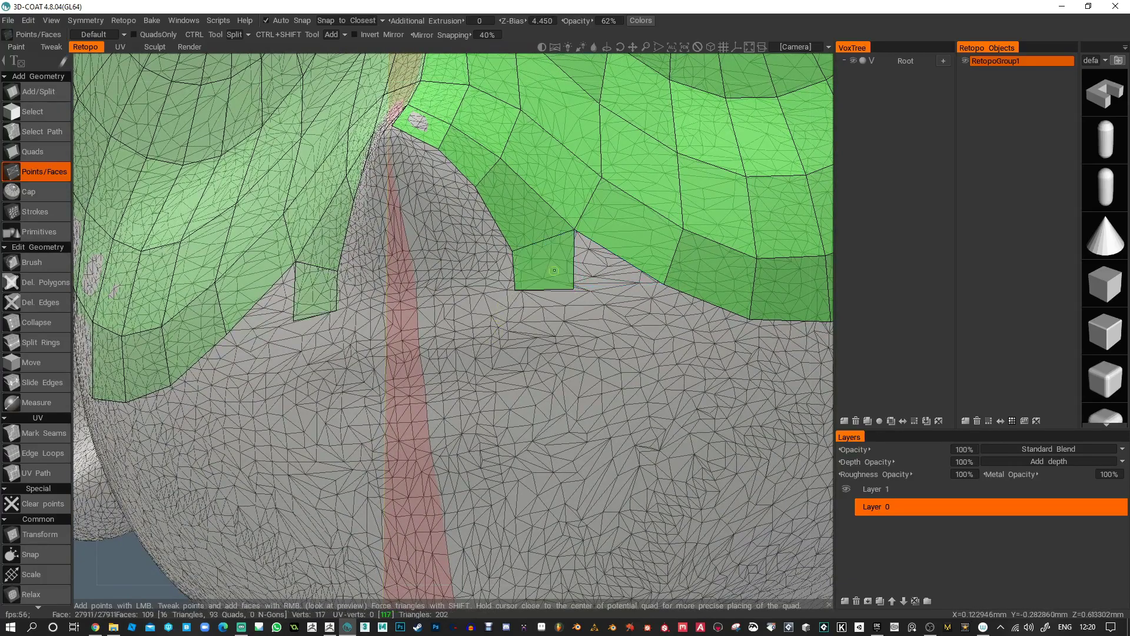
left_click(515, 326)
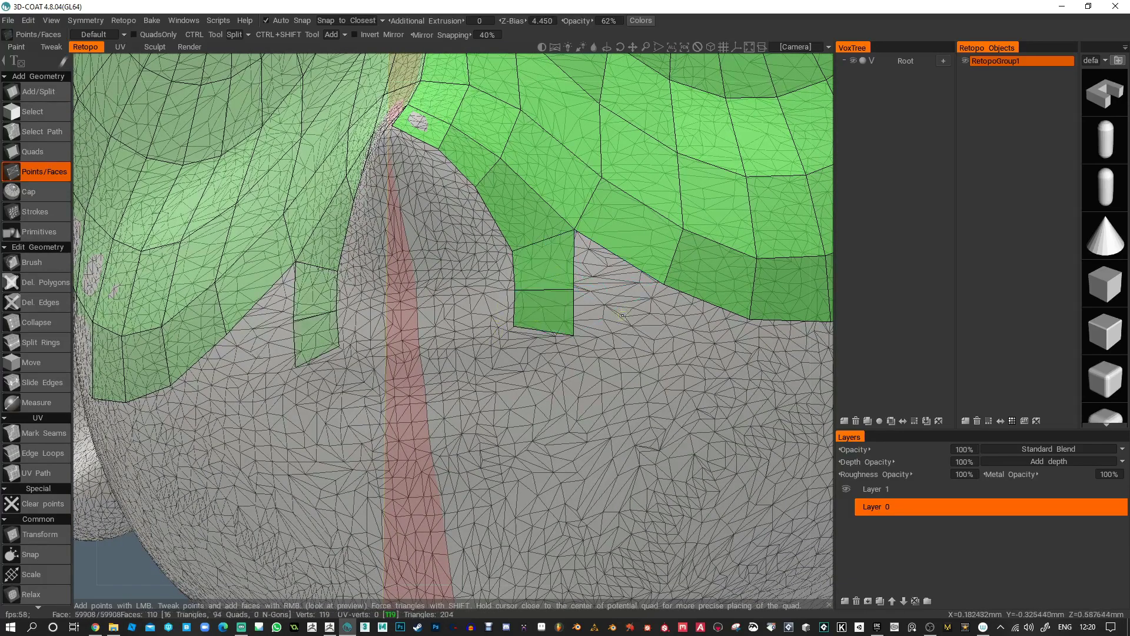
- Start the mouth loop along the upper lip with one quad towards the mouth corner and two reaching the symmetry line
left_click(604, 354)
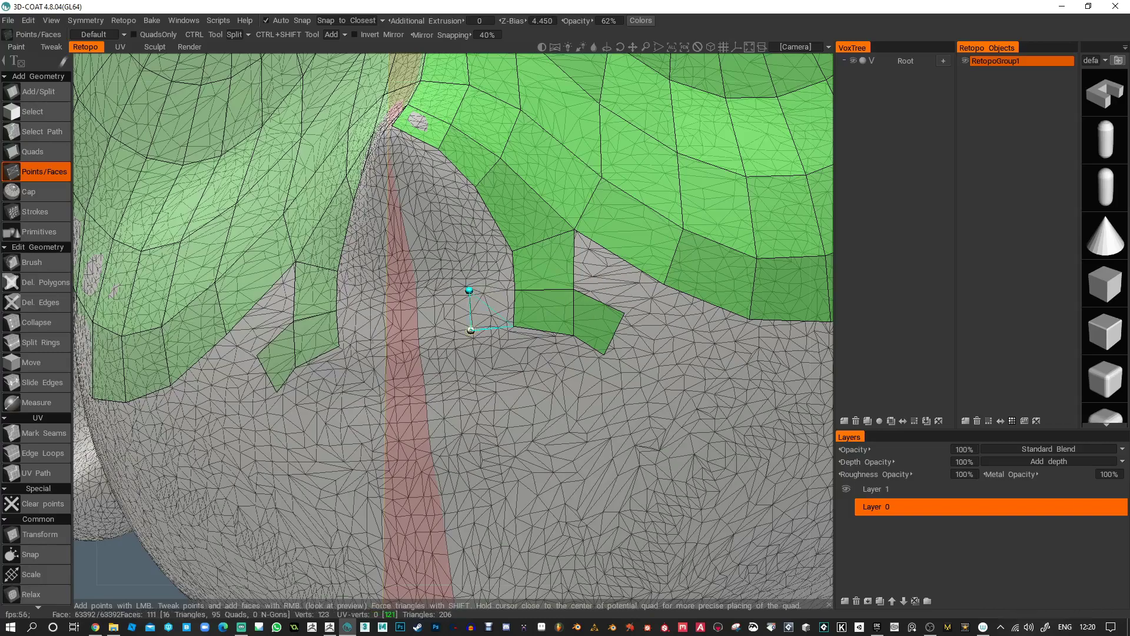
left_click(470, 330)
right_click(443, 313)
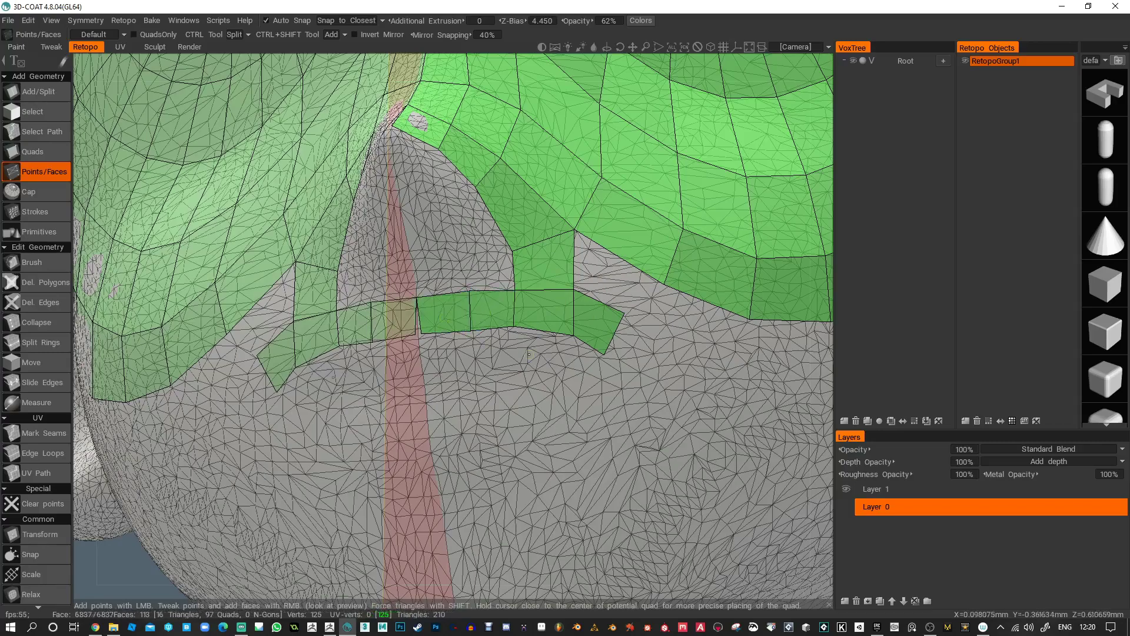
- Continue the mouth loop with seven quads around the corner and along the lower lip, snapping its end onto the symmetry line
left_click_drag(660, 398, 548, 364, "alt")
left_click(525, 313)
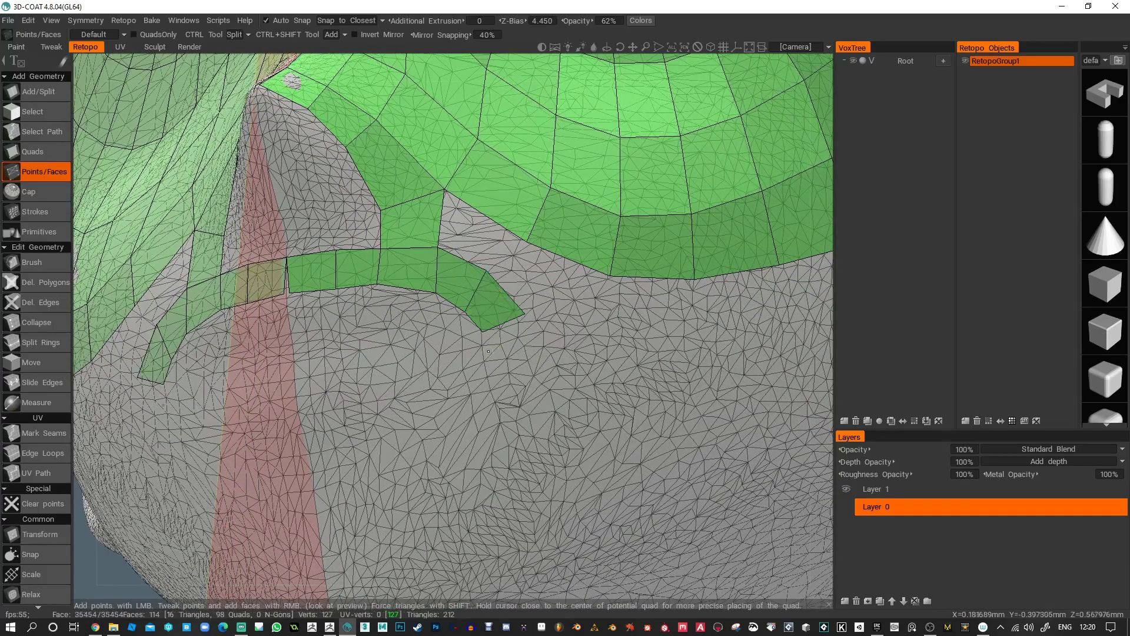
left_click(532, 375)
left_click(486, 415)
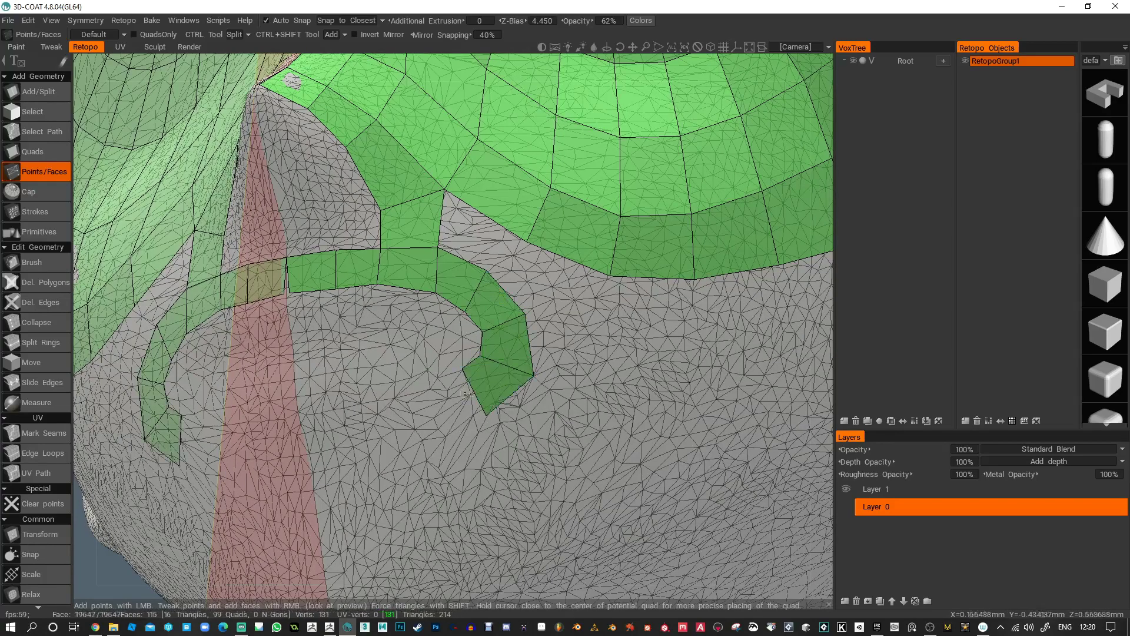
left_click(440, 429)
left_click(385, 429)
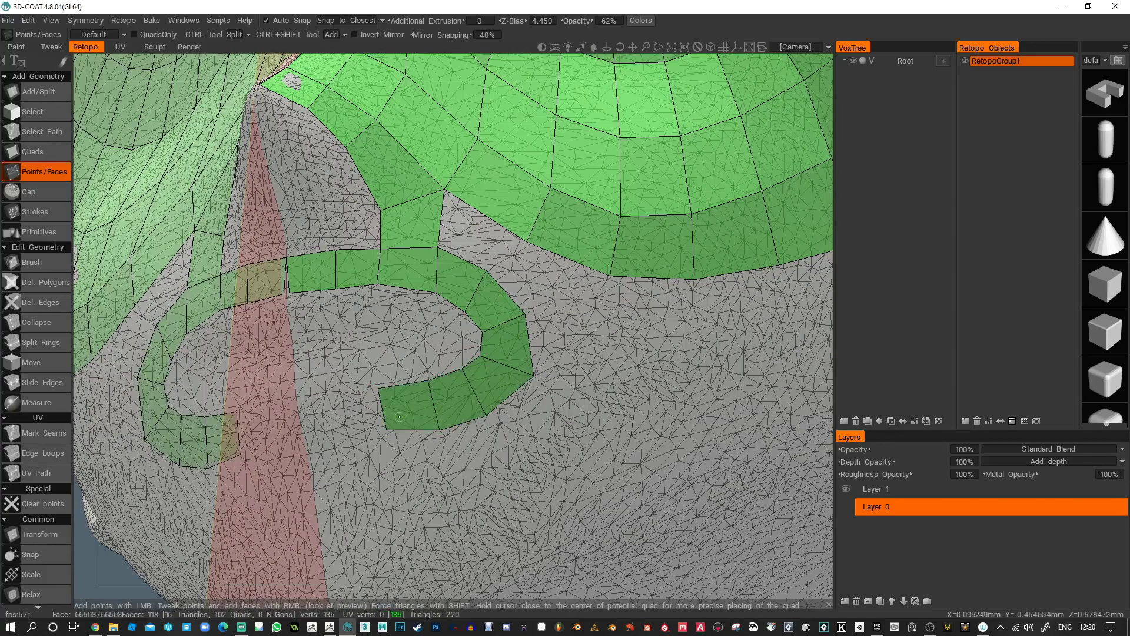
left_click(346, 436)
right_click(327, 419)
middle_click_drag(389, 479, 488, 495)
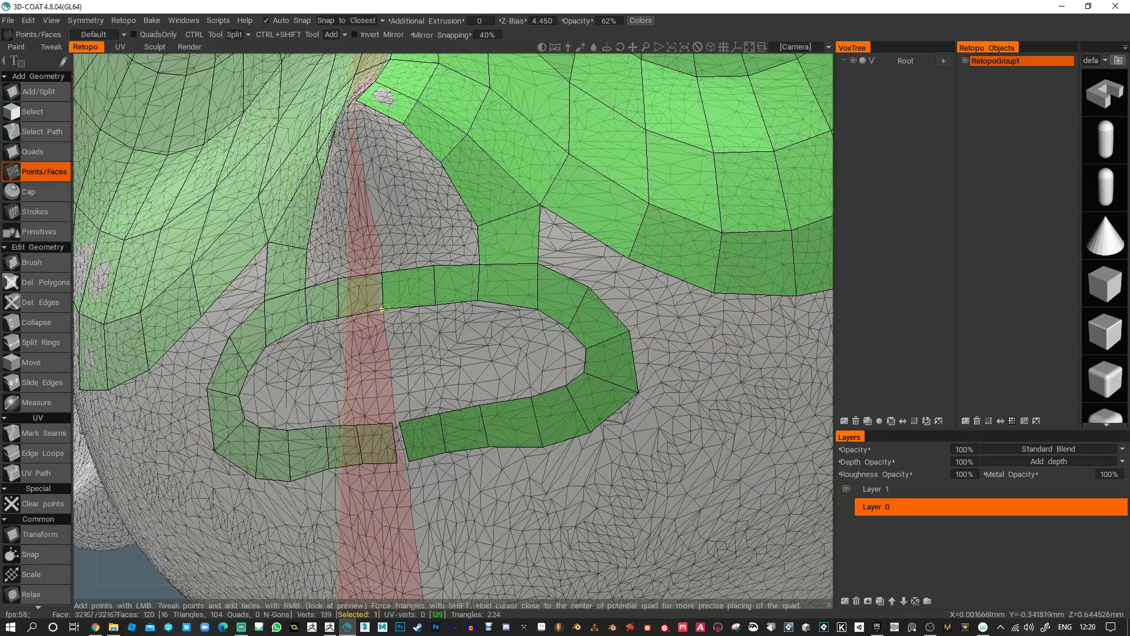
left_click_drag(410, 458, 404, 463)
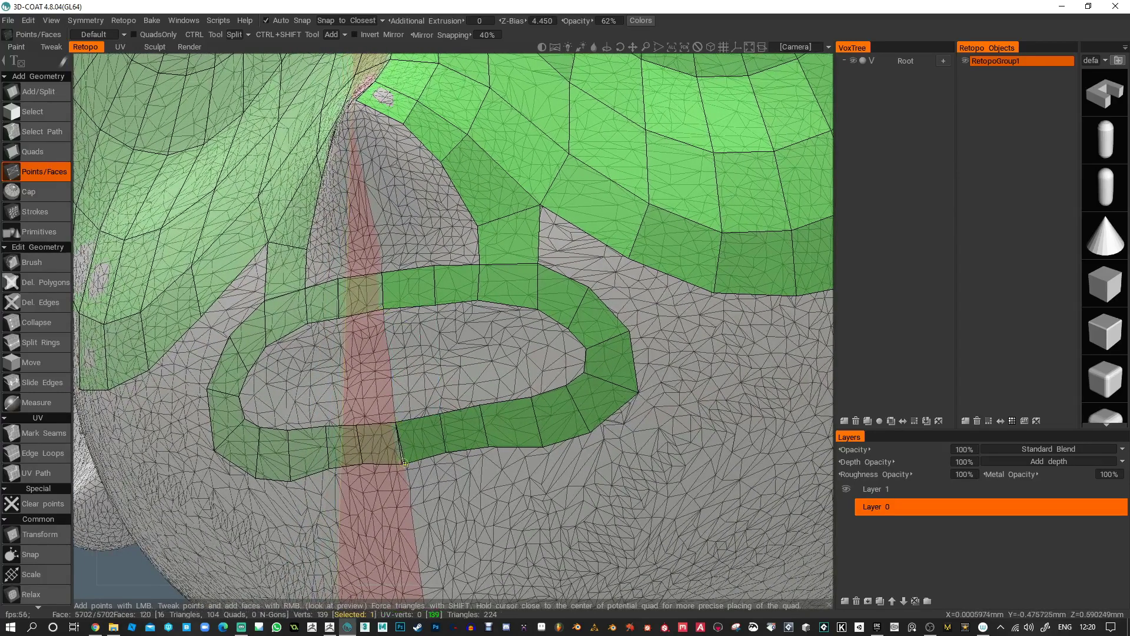
- Split the mouth loop lengthwise with a new edge ring and move its inner edge points further into the mouth opening
left_click(399, 295, "ctrl")
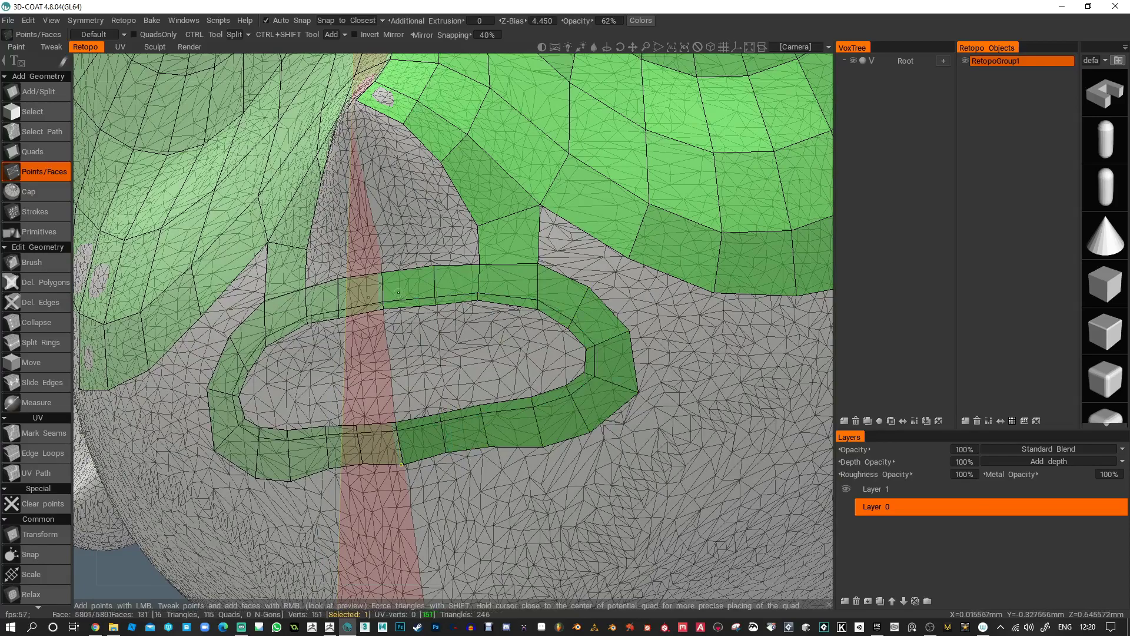
left_click_drag(386, 307, 387, 338)
left_click_drag(435, 303, 434, 331)
left_click_drag(477, 295, 480, 323)
right_click_drag(537, 312, 525, 386)
left_click_drag(475, 403, 394, 410)
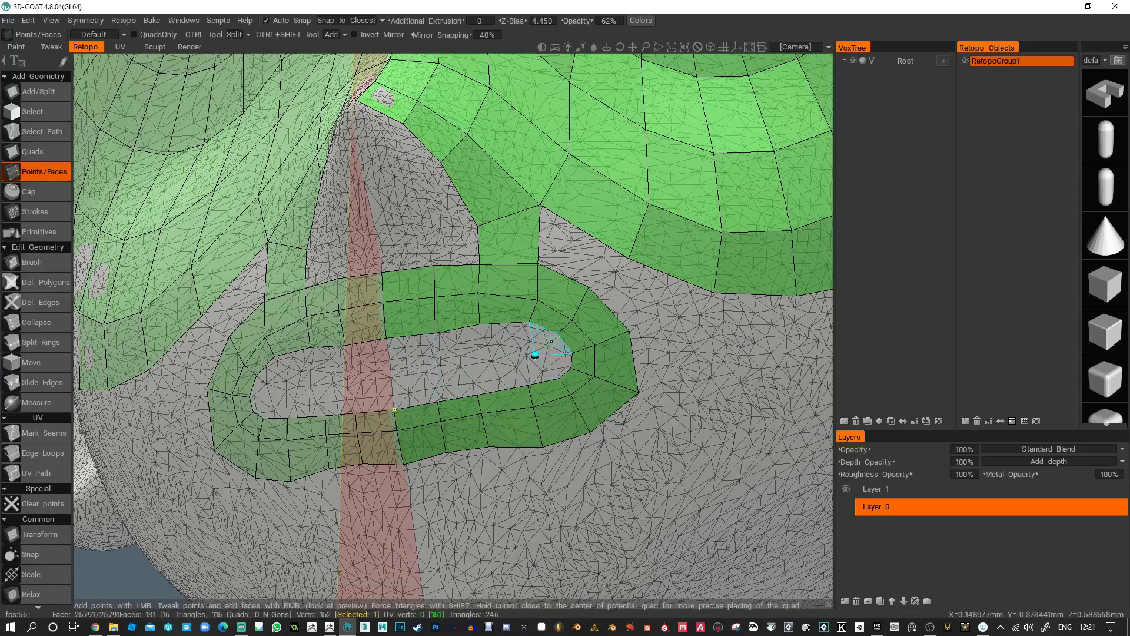
- Fill the corner of the mouth opening with quads, working inward towards the centreline
left_click(537, 355)
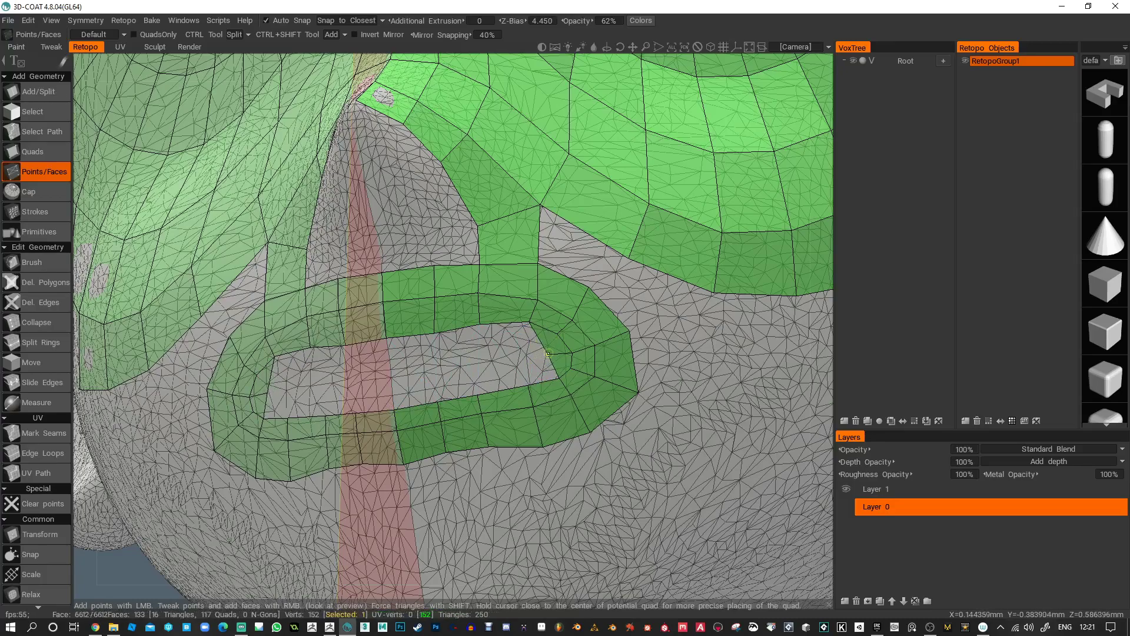
left_click(515, 341)
left_click(463, 364)
left_click(494, 372)
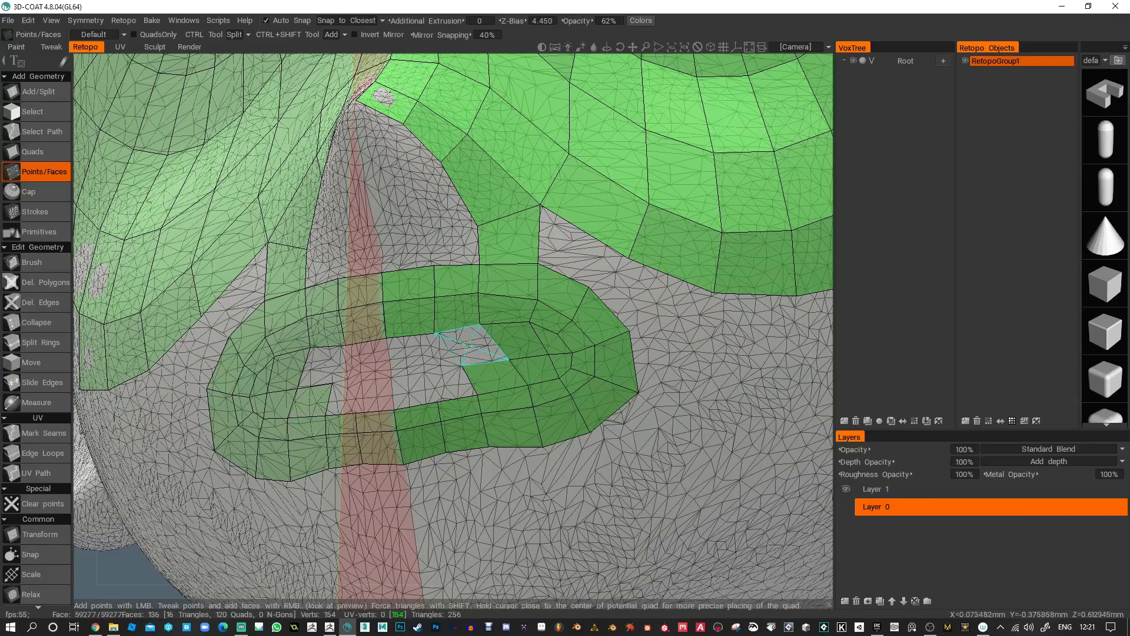
- Split the face column beside the symmetry line and fill the rest of the mouth opening with quads
left_click(410, 321, "ctrl")
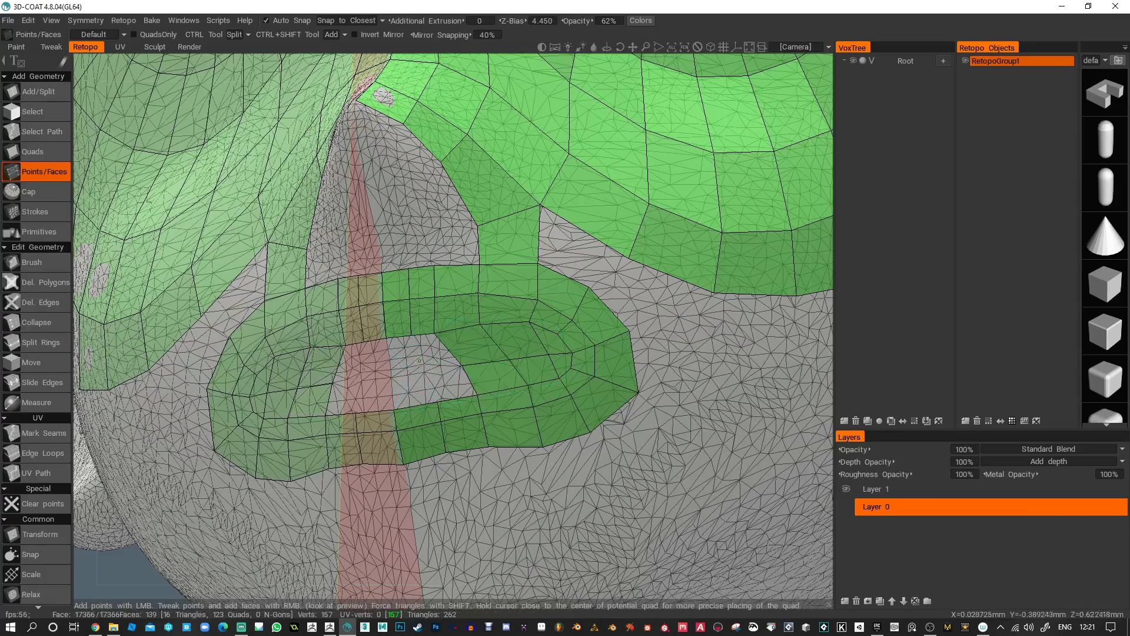
left_click(427, 370)
left_click(398, 374)
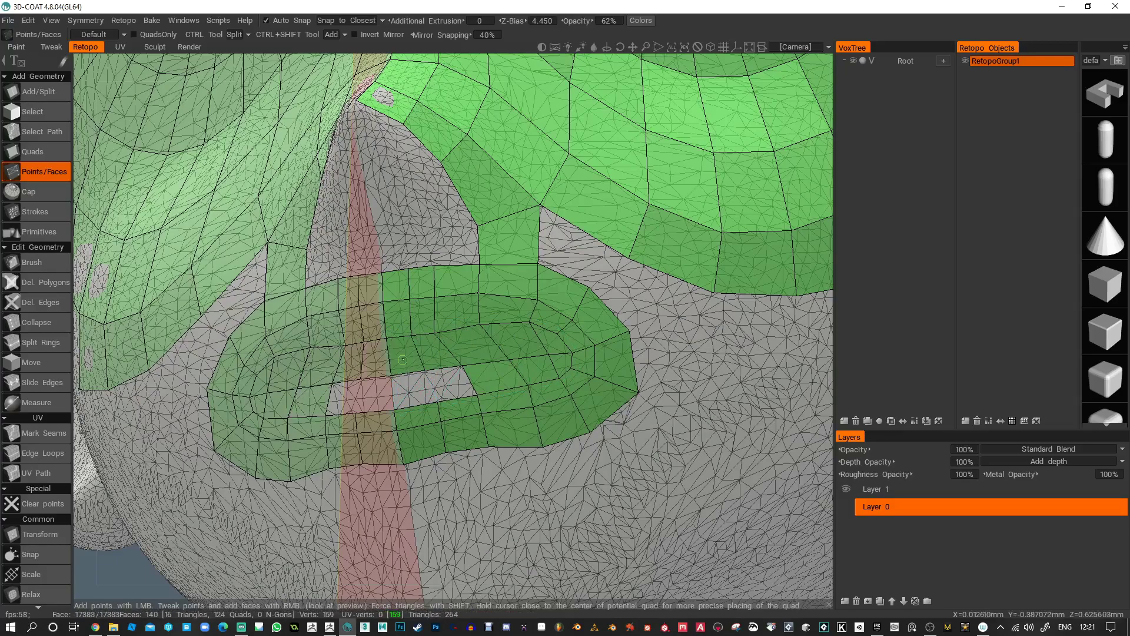
left_click(406, 397)
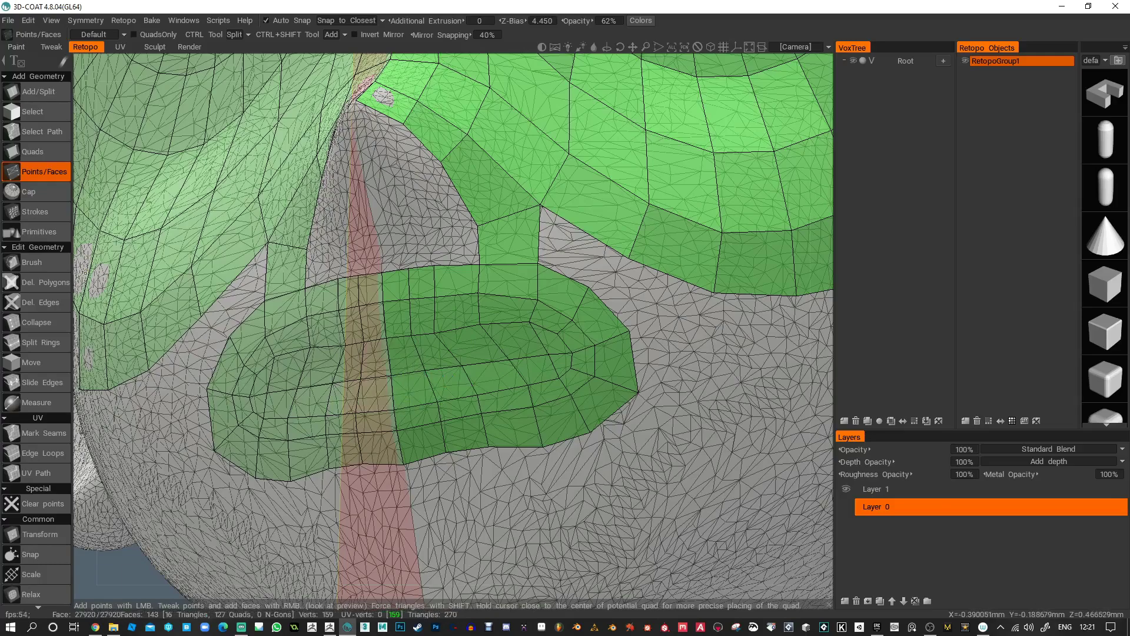
- Even out the mouth patch's vertices with the Brush tool, reducing the brush radius to about 21
left_click(55, 265)
mouse_move(443, 337)
left_mouse_down()
mouse_move(498, 368)
mouse_move(496, 357)
left_mouse_up()
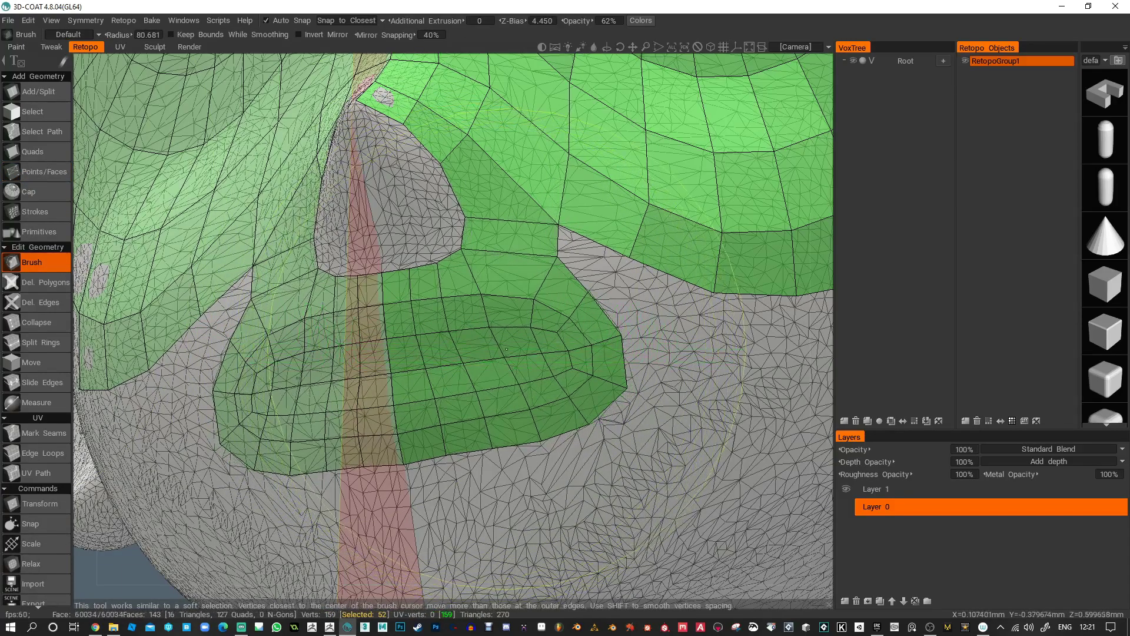
right_click_drag(496, 353, 444, 302)
mouse_move(444, 302)
left_mouse_down()
mouse_move(457, 300)
mouse_move(477, 378)
left_mouse_up()
mouse_move(570, 336)
left_mouse_down()
mouse_move(577, 359)
mouse_move(591, 318)
mouse_move(611, 334)
mouse_move(533, 354)
left_mouse_up()
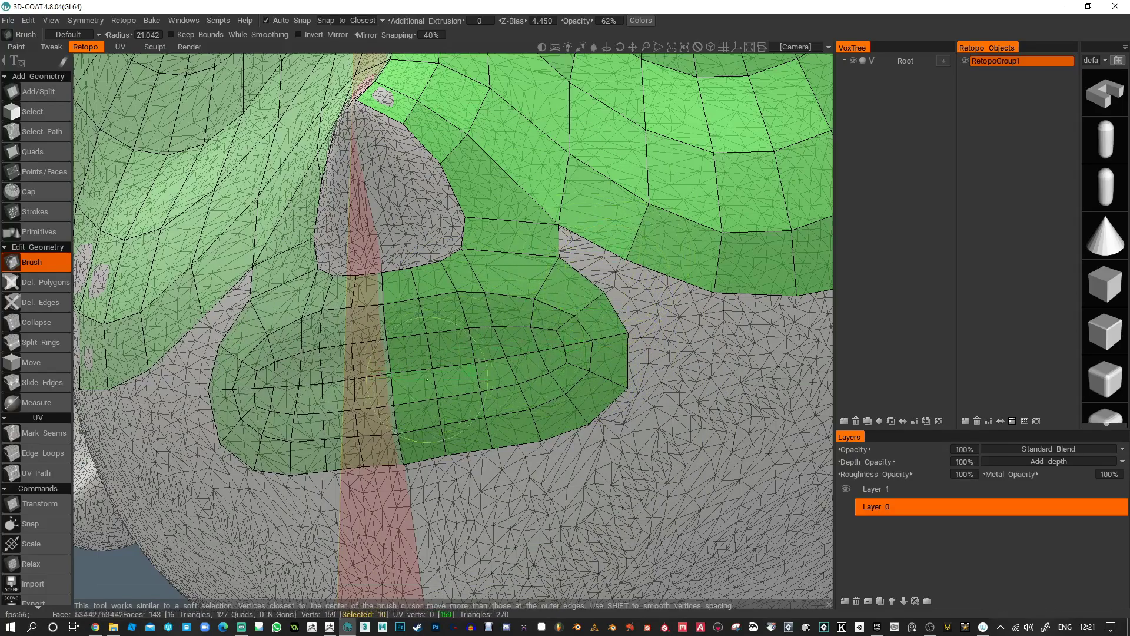
- Join the mouth patch to the cheek with Points/Faces by adding four quads from the nose side outward, undoing a misplaced one
left_click(58, 169)
right_click(583, 270)
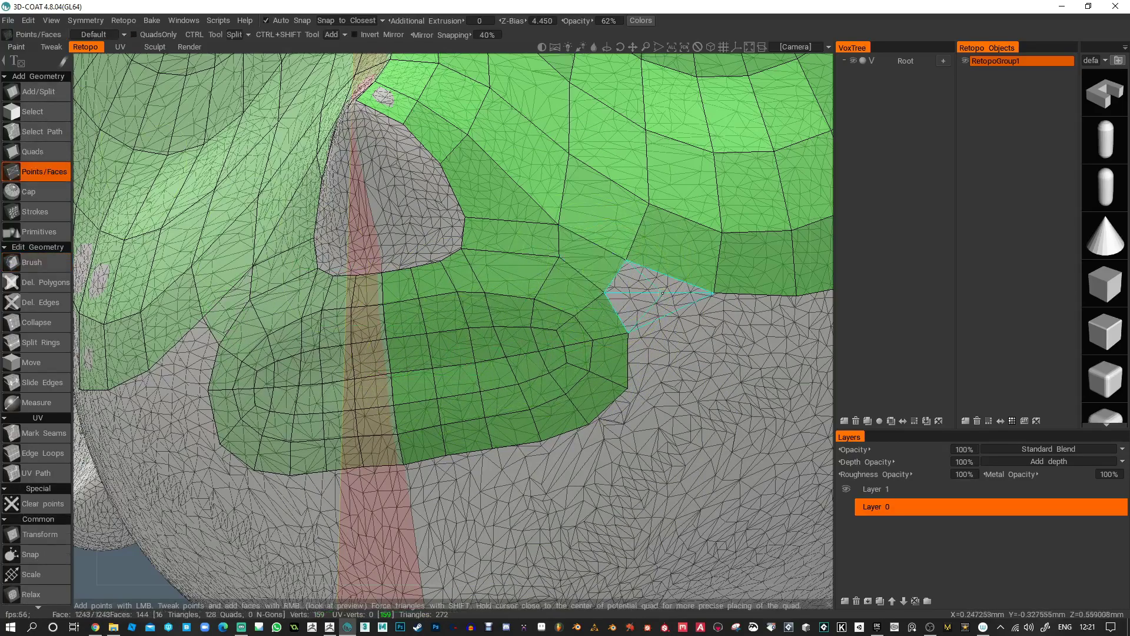
middle_click_drag(698, 362, 662, 346)
right_click(547, 276)
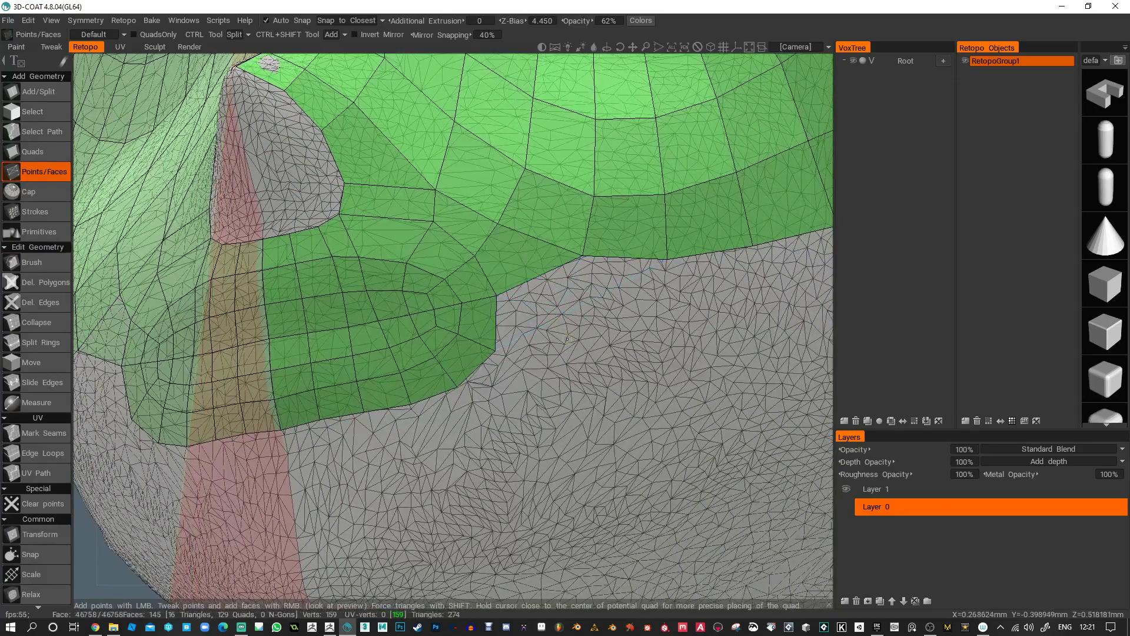
key("ctrl+z")
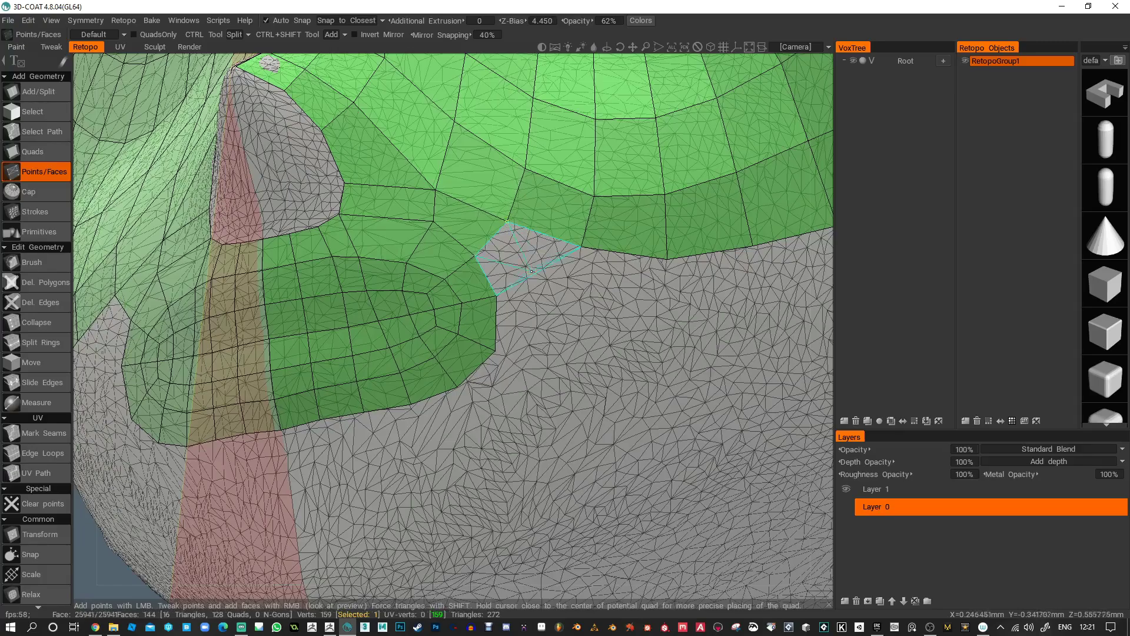
right_click(527, 263)
right_click(543, 300)
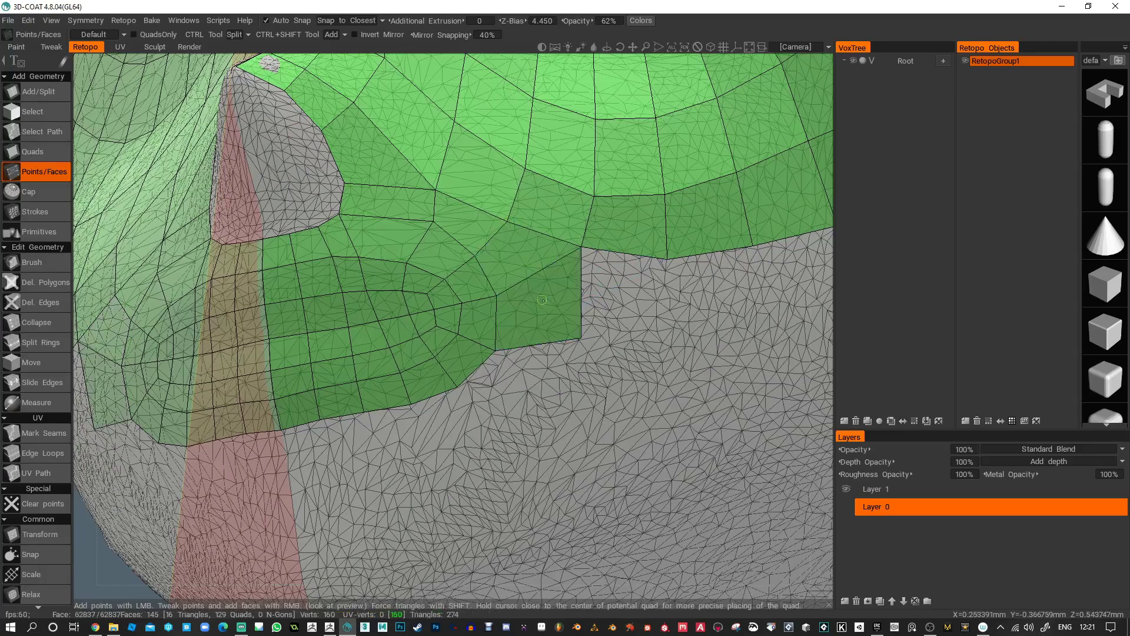
right_click(668, 324)
- Add a row of three quads above the upper lip across the nose opening's base and shift its outer edge point down
left_click_drag(668, 325, 632, 367, "alt")
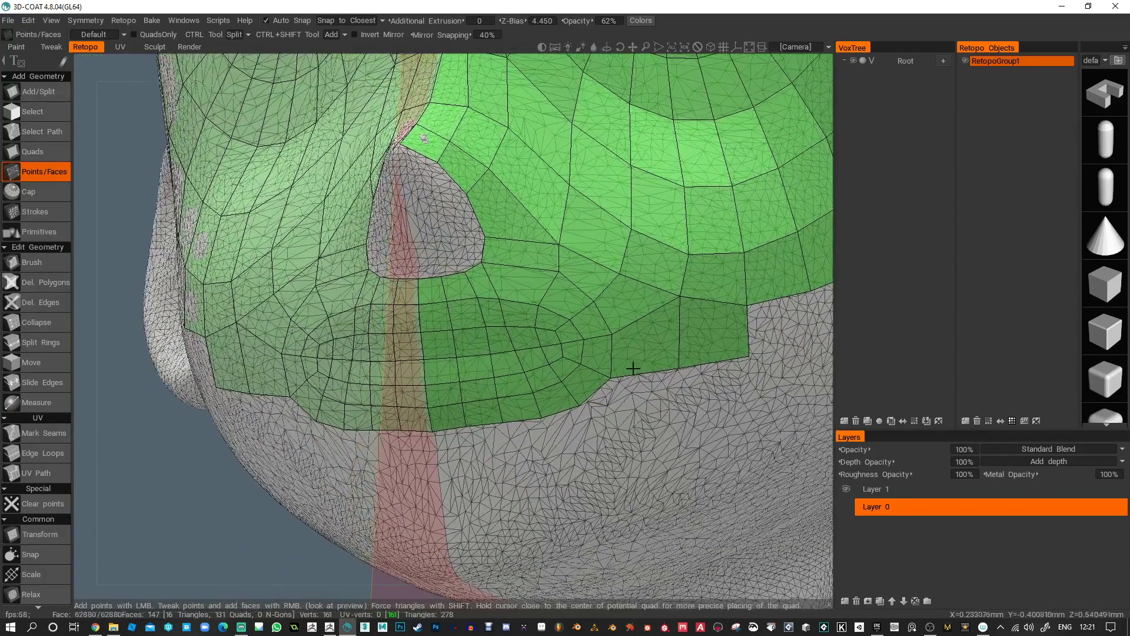
middle_click_drag(633, 367, 670, 443, "alt")
scroll(537, 310, "up", 3)
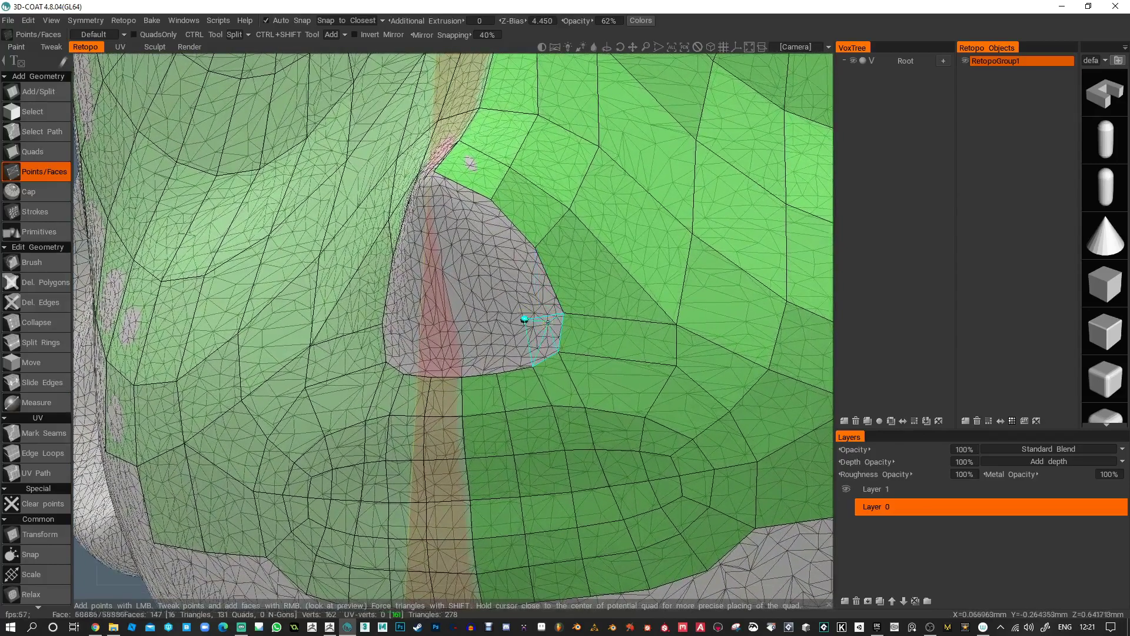
right_click(524, 321)
right_click(514, 347)
right_click(459, 334)
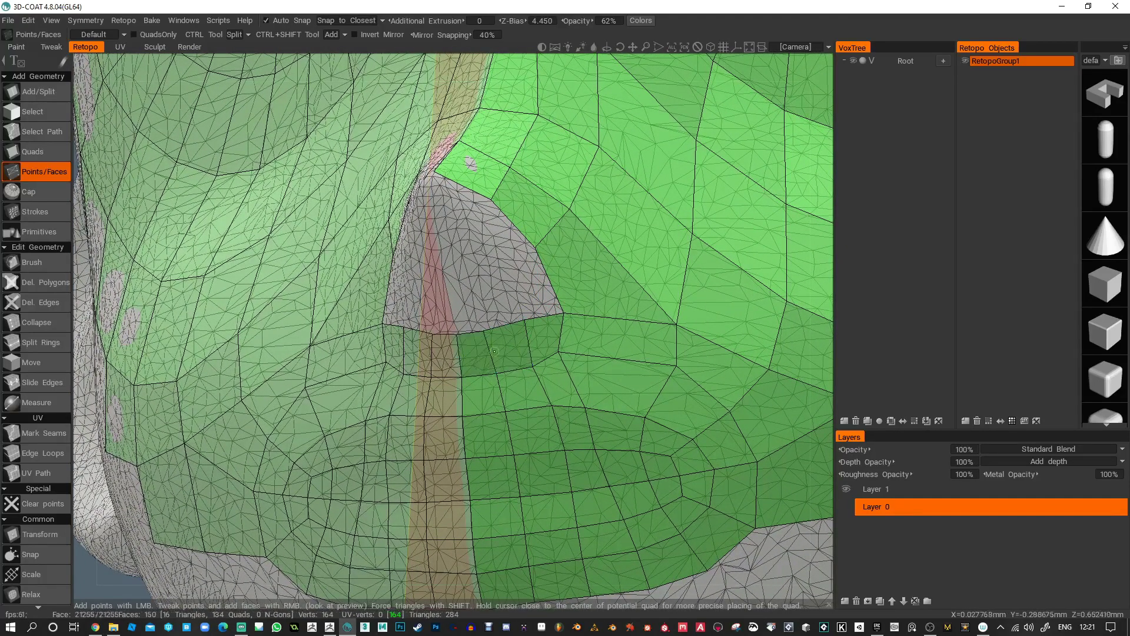
left_click_drag(527, 317, 527, 328)
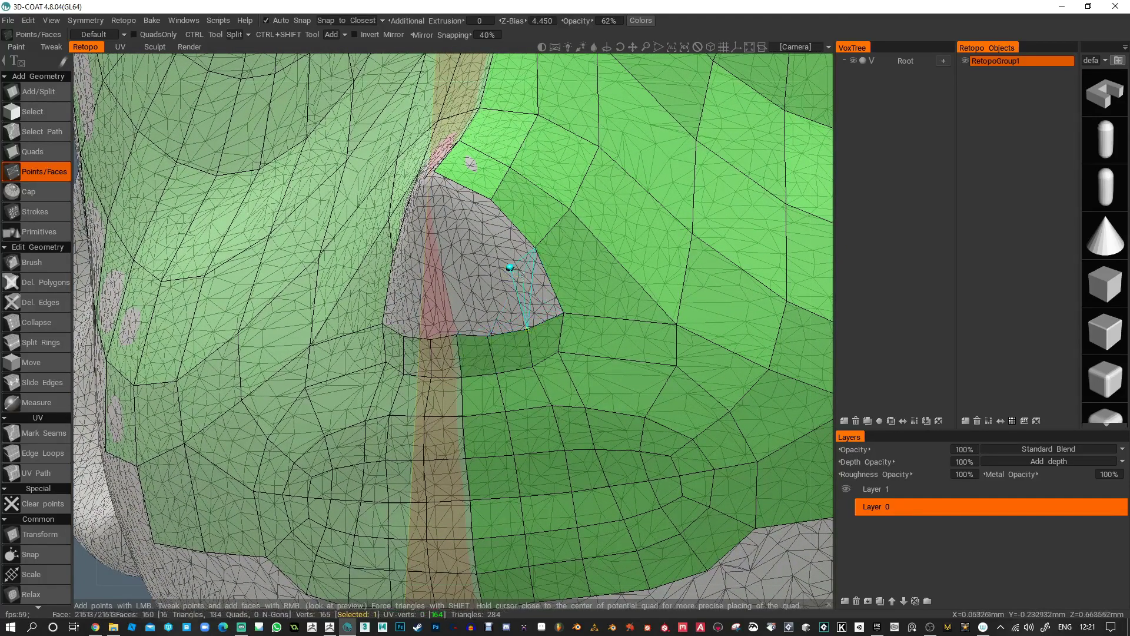
- Add three quads up the side of the nose opening from its base row to the nose bridge's lower end
right_click(510, 268)
right_click(469, 216)
right_click(429, 188)
- Build a second row of two quads across the nose opening to the symmetry line and adjust its upper edge point
left_click(444, 266)
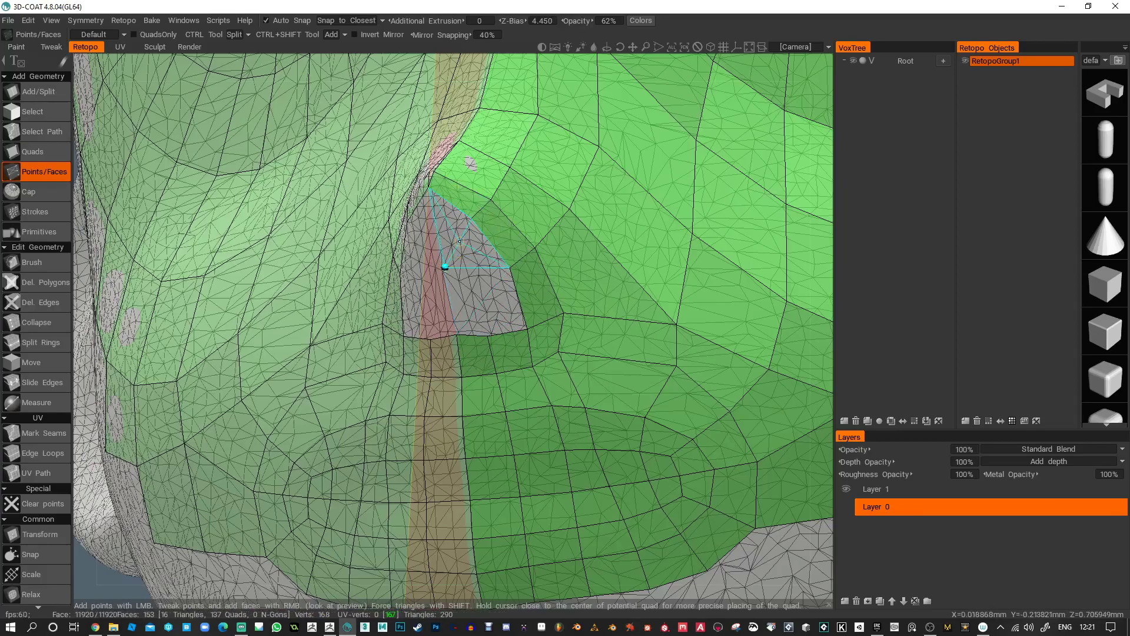
right_click_drag(445, 267, 473, 269)
right_click(497, 295)
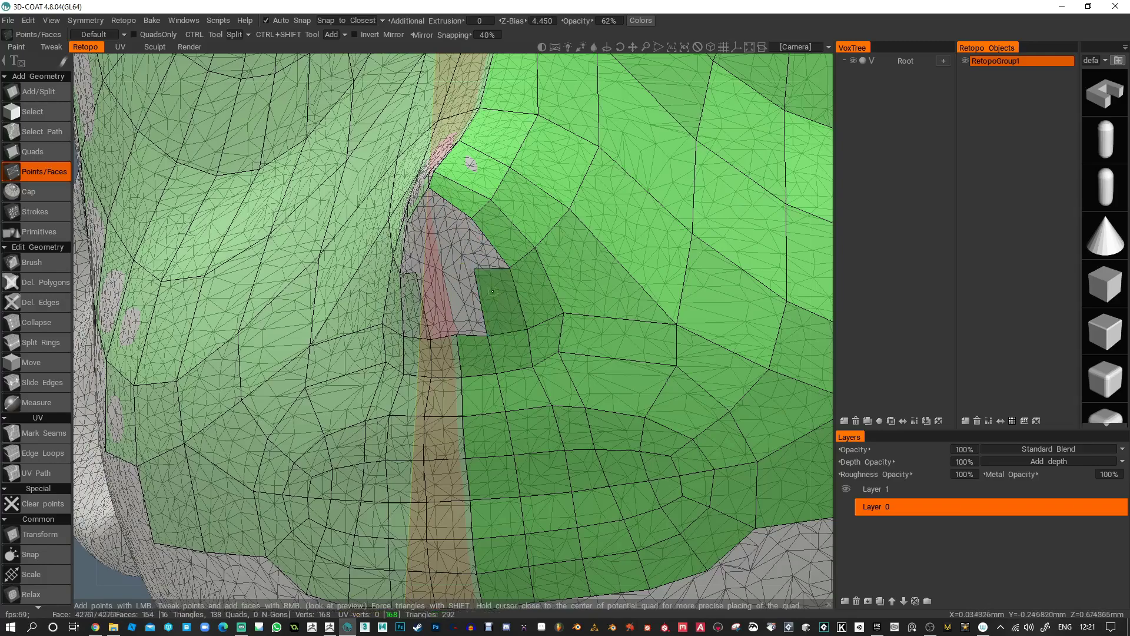
right_click(471, 315)
left_click(477, 256)
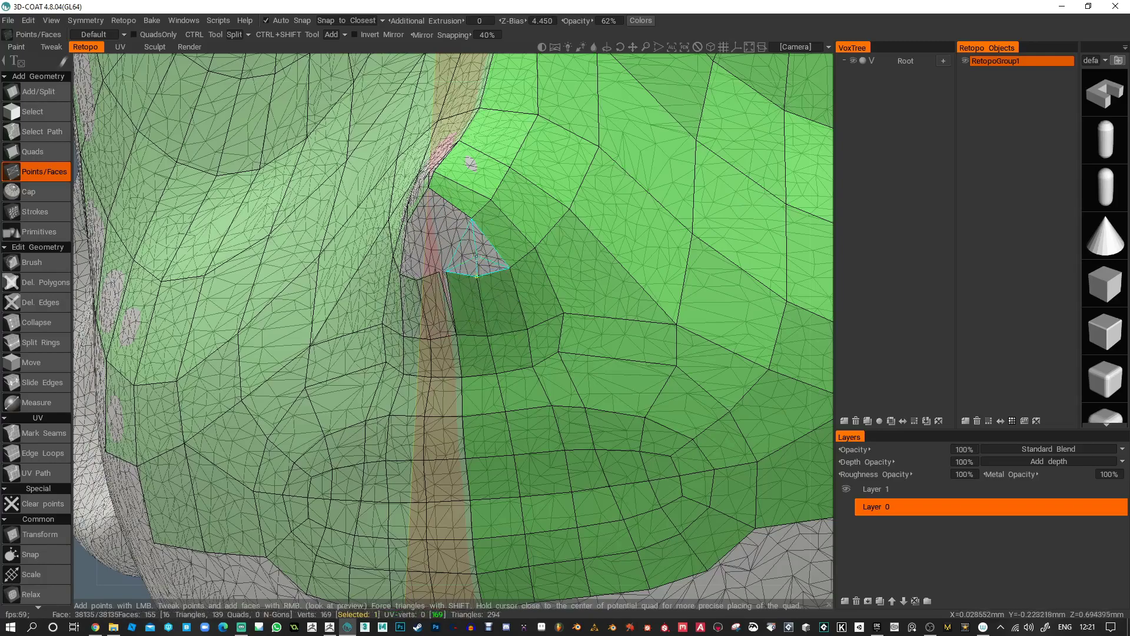
- Close the remaining nose opening below the tip with three quads up to the symmetry line
left_click(465, 239)
right_click(441, 240)
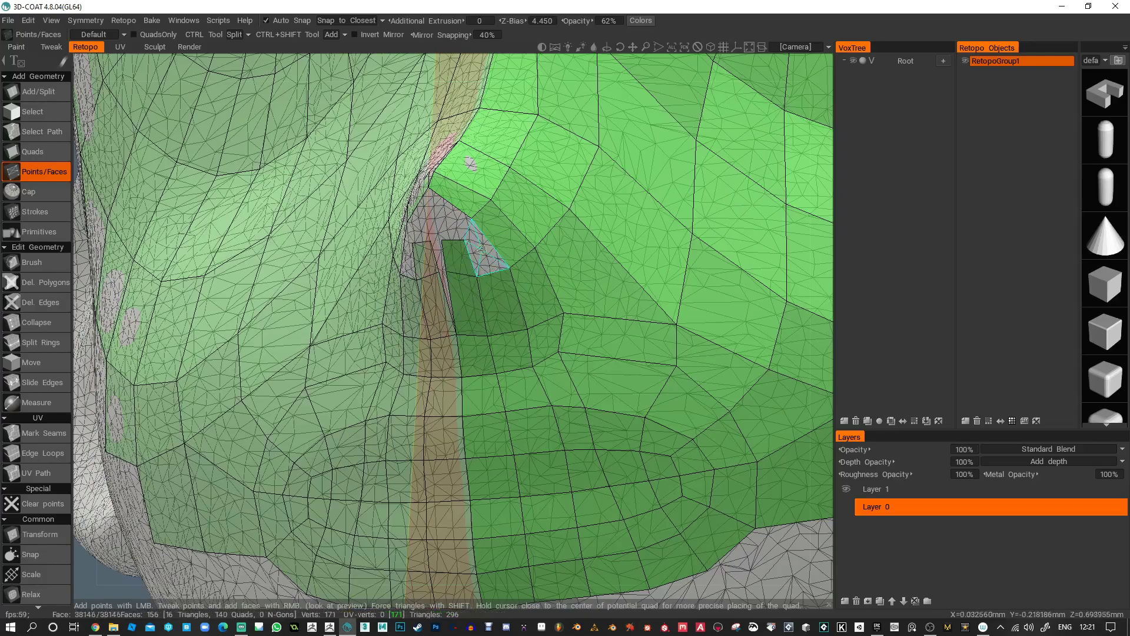
right_click(441, 239)
right_click(440, 239)
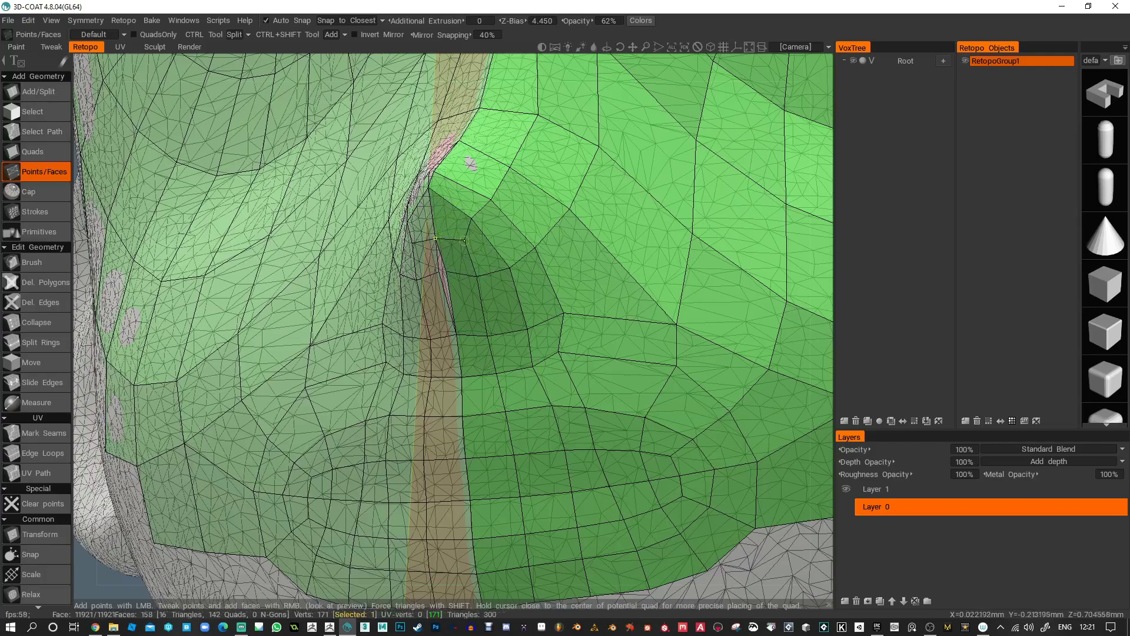
left_click(449, 273)
- Add a row of five quads below the mouth patch, from the jaw side along the chin to the symmetry line
right_click_drag(477, 275, 444, 295, "alt")
left_click_drag(444, 295, 609, 398, "alt")
middle_click_drag(608, 399, 517, 254, "alt")
left_click(516, 262)
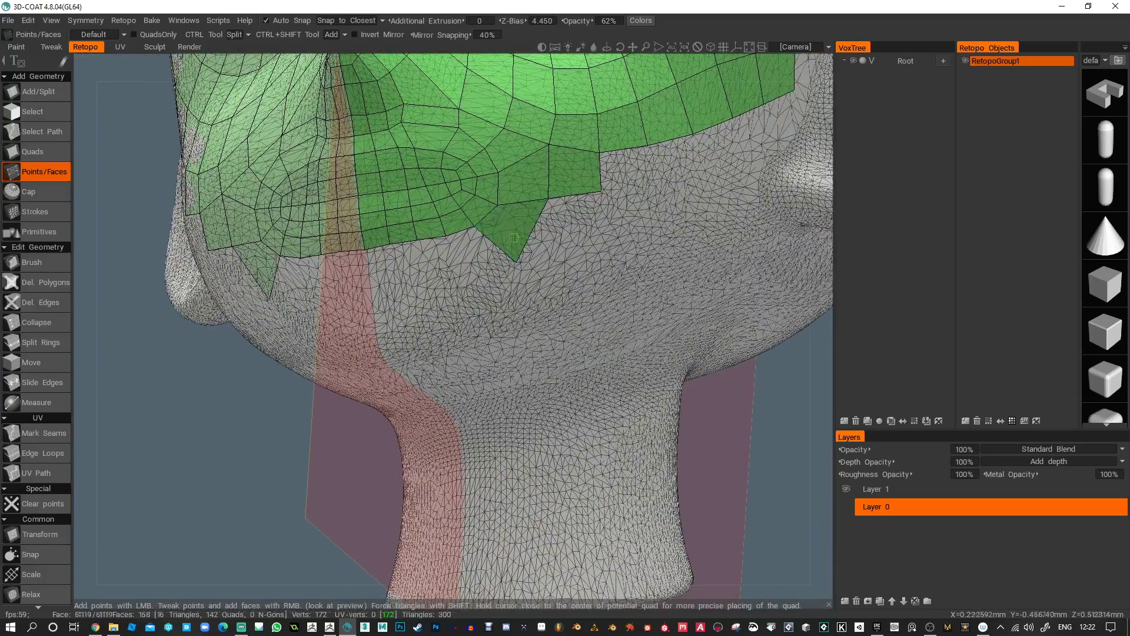
left_click(476, 286)
left_click(442, 296)
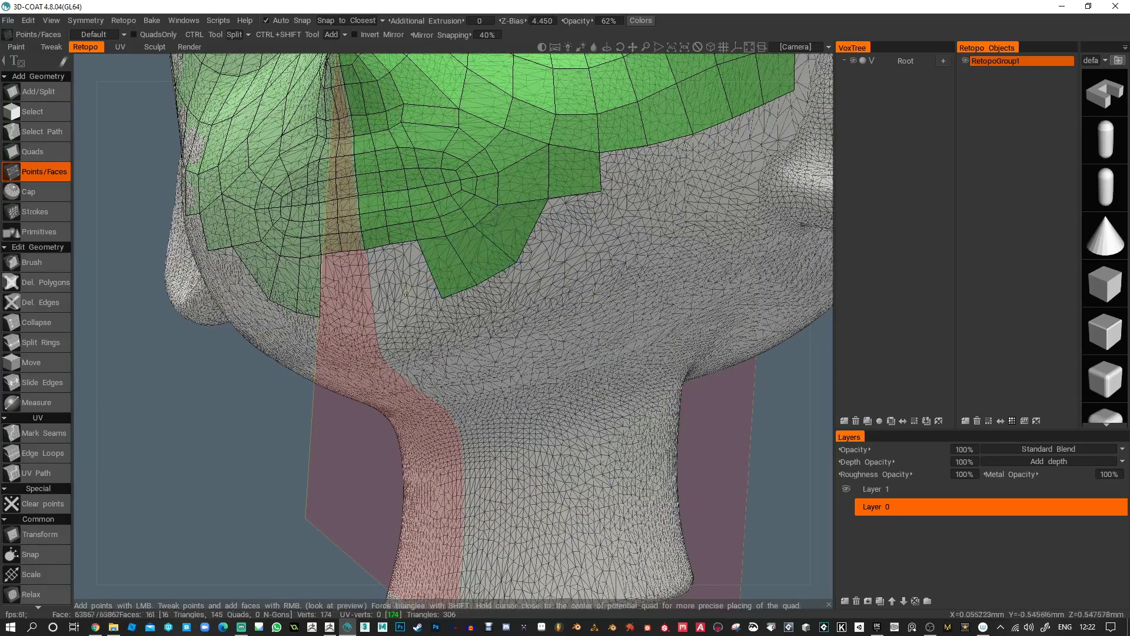
left_click(408, 302)
left_click(378, 306)
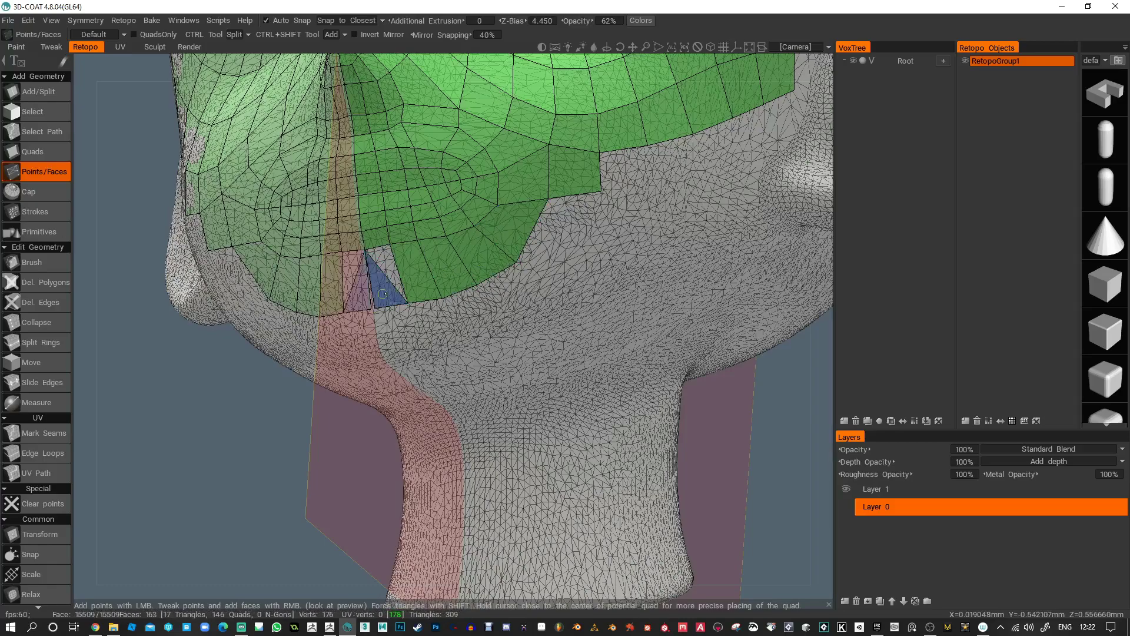
right_click(389, 277)
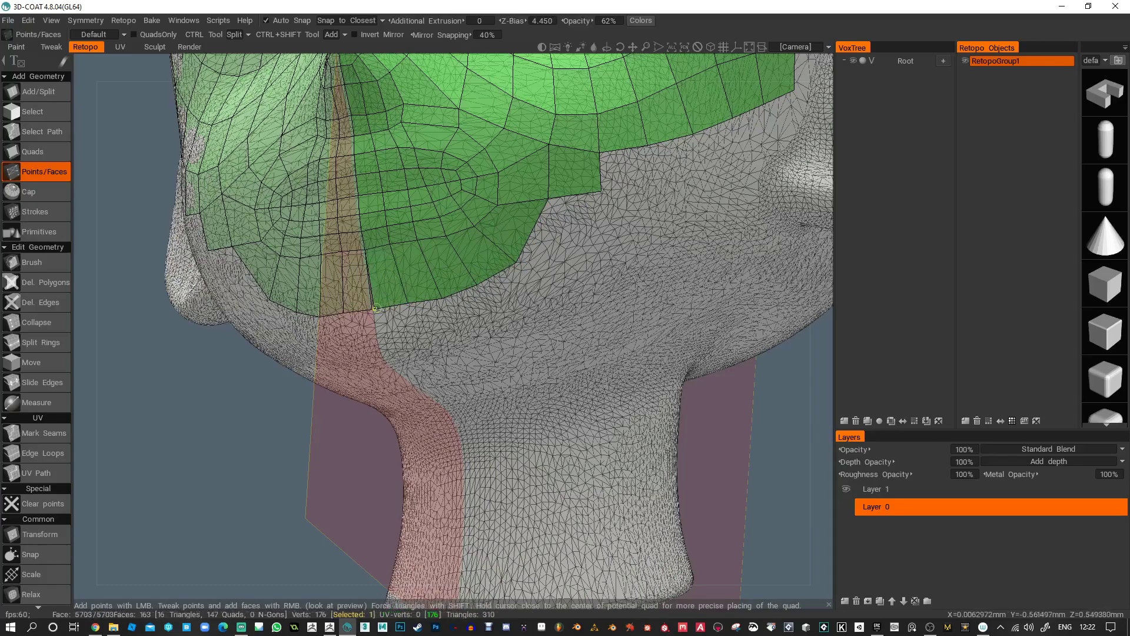
- Extend the chin row along the jaw toward the ear with five more quads
left_click_drag(411, 313, 479, 322, "alt")
left_click(500, 282)
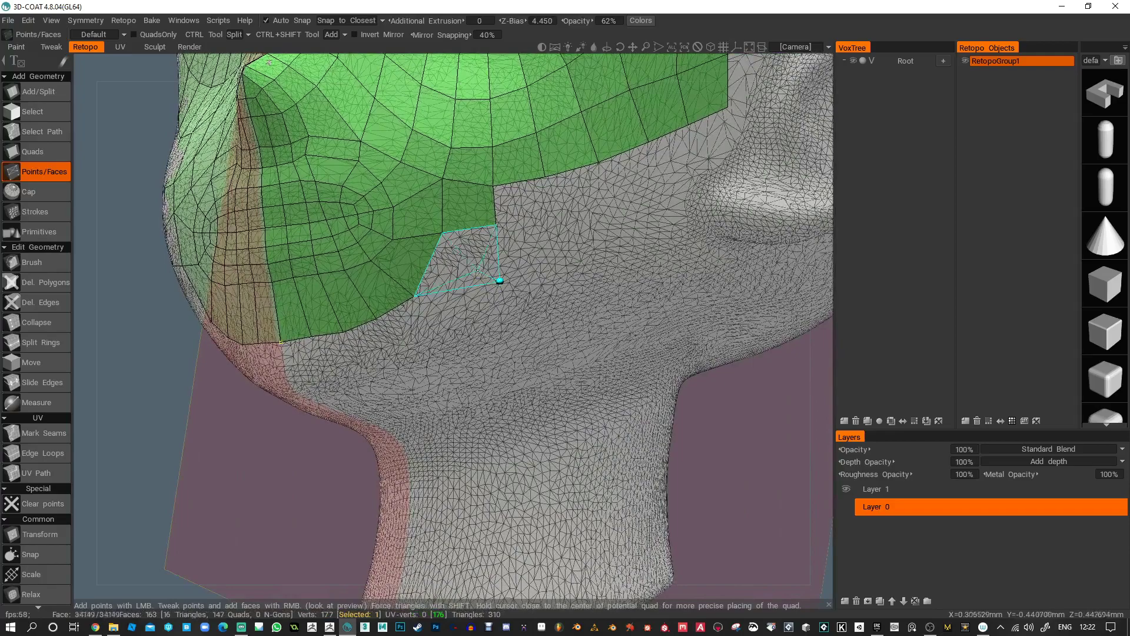
right_click(467, 267)
left_click(566, 268)
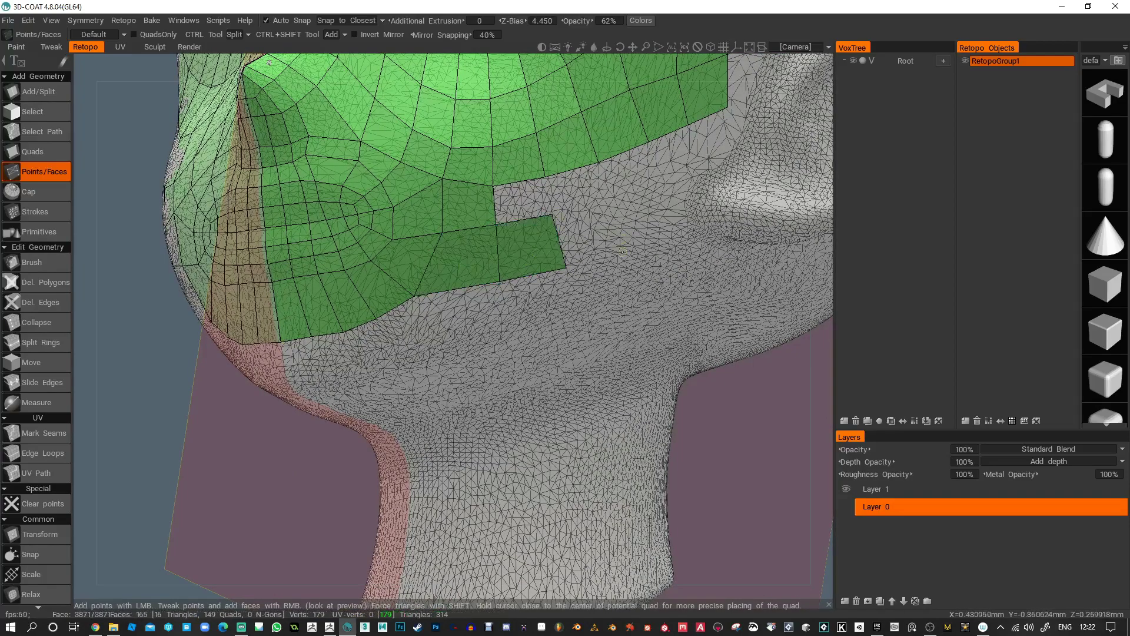
right_click(585, 240)
left_click(666, 236)
left_click(652, 188)
right_click(641, 225)
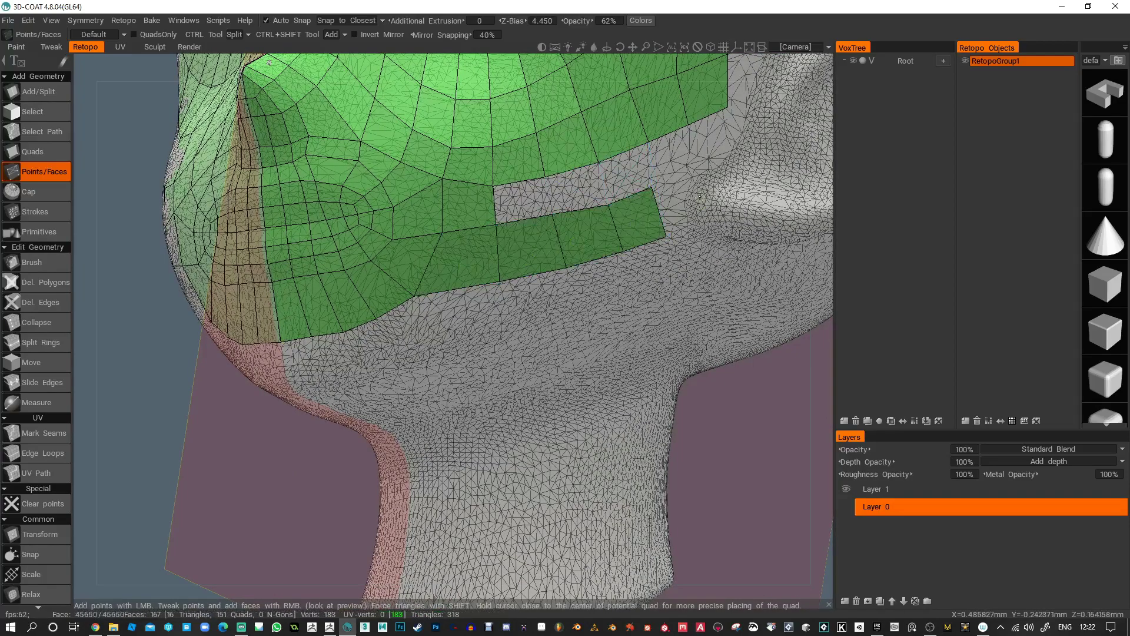
left_click(696, 234)
right_click(677, 210)
- Fill the gap between the jaw strip and the cheek's lower edge with four quads
right_click(669, 159)
right_click(628, 176)
right_click(576, 191)
right_click(526, 199)
- Fill the notch at the cheek's outer edge in front of the ear with two quads
right_click_drag(658, 278, 652, 317, "alt")
middle_click_drag(653, 317, 611, 351, "alt")
left_click_drag(611, 350, 555, 245, "alt")
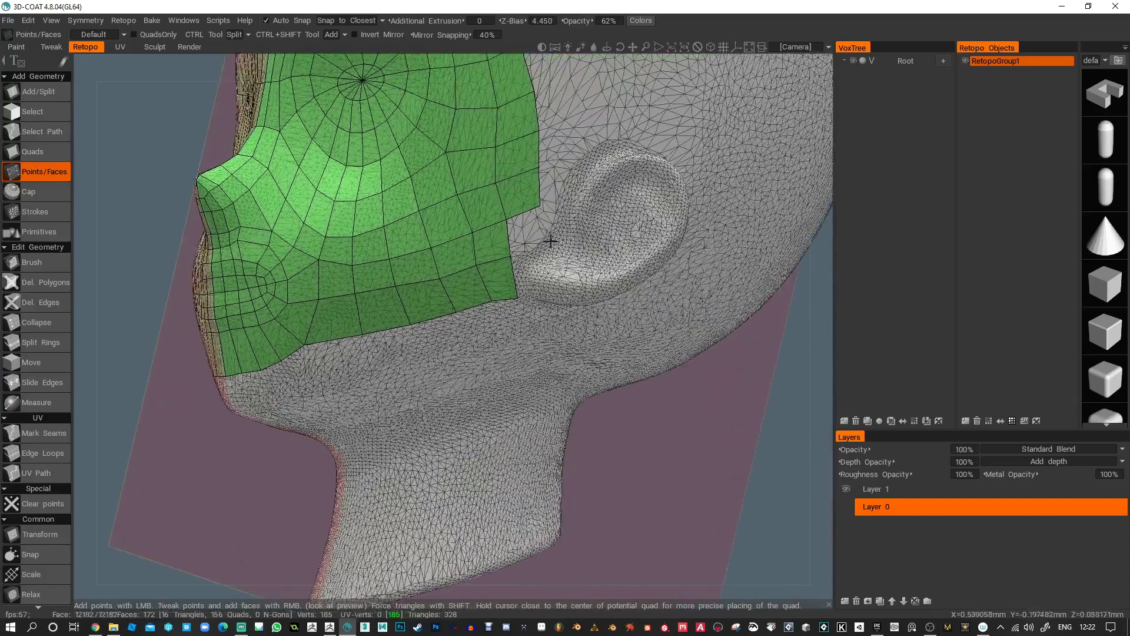
left_click(540, 249)
right_click(533, 244)
left_click(535, 296)
right_click(537, 277)
- Build a strip of six quads from the jaw corner along the ear's lower and back rim
left_click_drag(536, 289, 550, 234, "alt")
left_click(578, 214)
right_click(569, 221)
right_click(615, 229)
left_click(653, 216)
right_click(636, 215)
left_click_drag(671, 228, 591, 216, "alt")
right_click(615, 218)
right_click(582, 225)
right_click(580, 207)
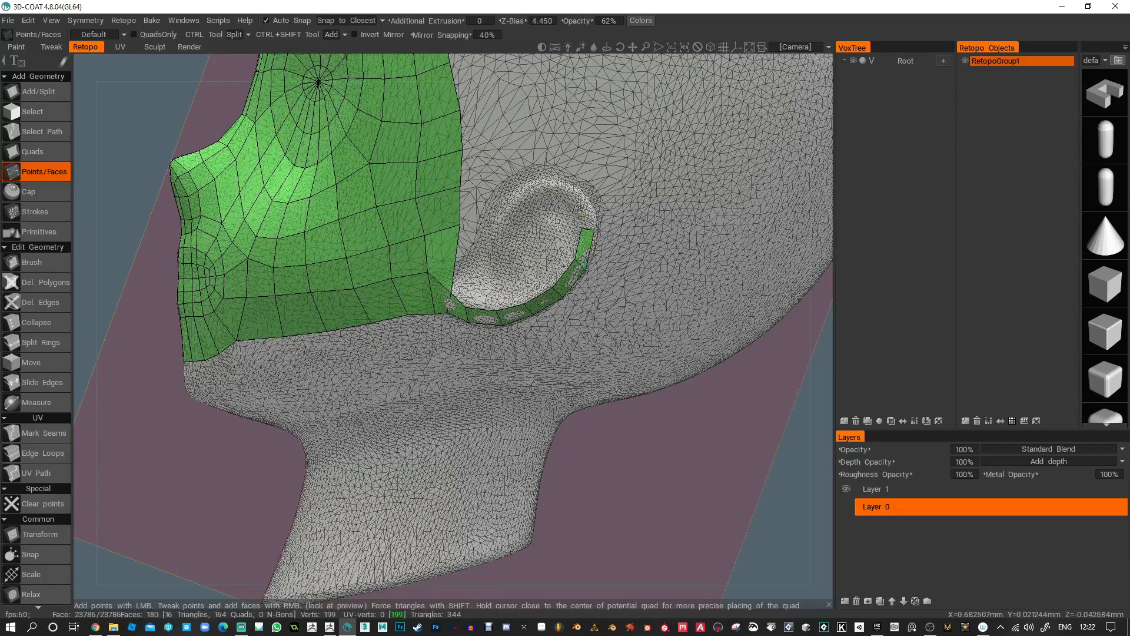
- Continue the ear rim's quad strip over the top of the ear and down its front edge
right_click(589, 201)
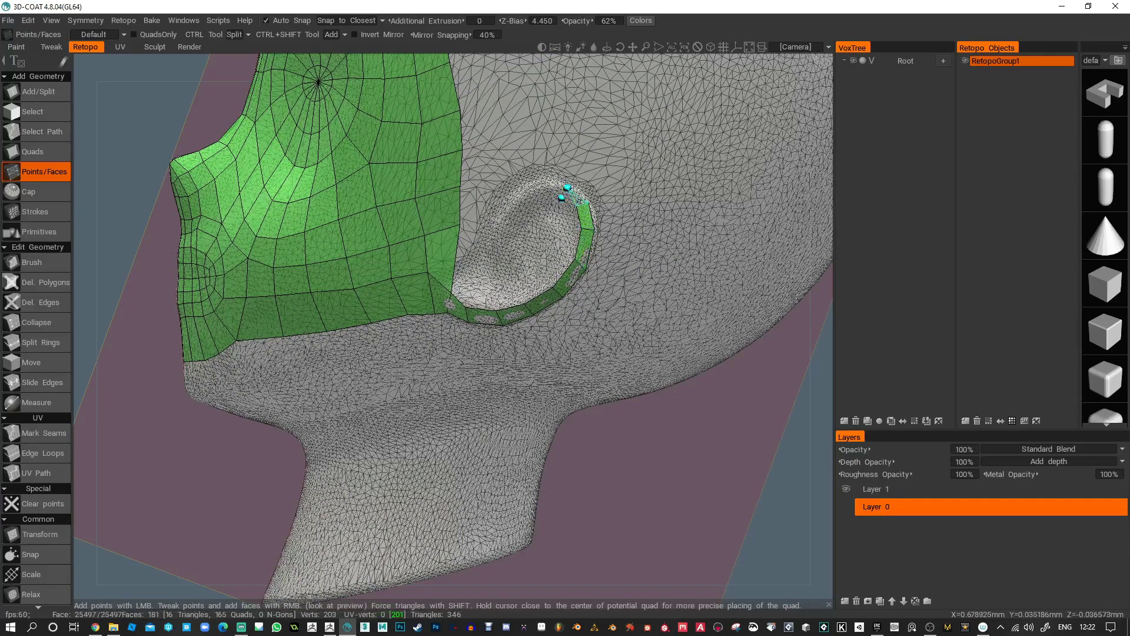
right_click(569, 192)
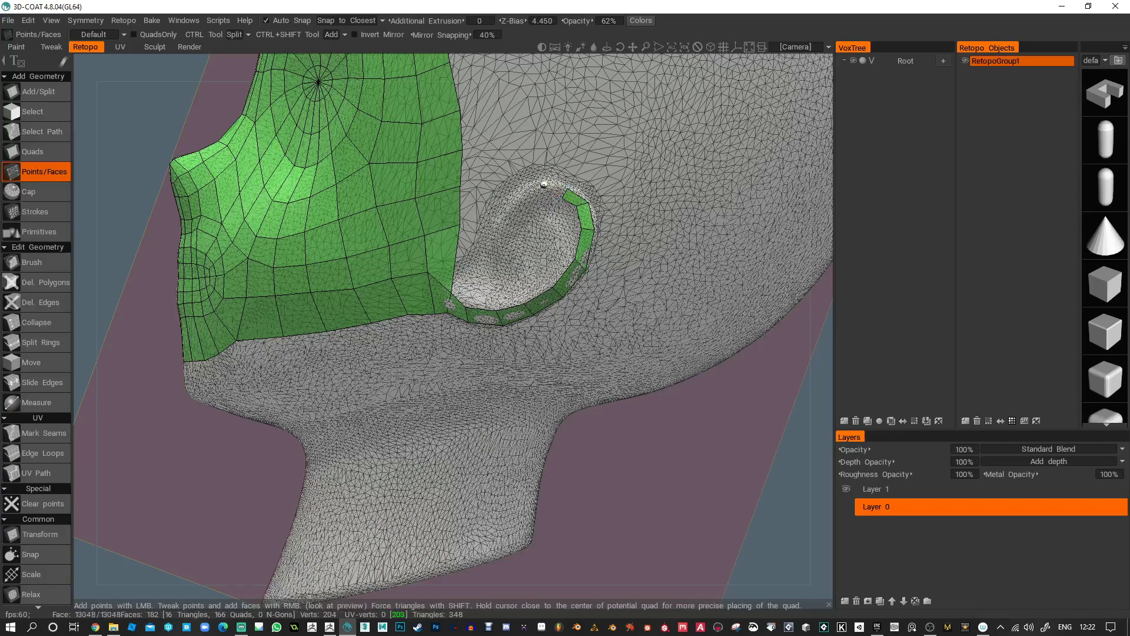
right_click(557, 193)
right_click(532, 203)
right_click(516, 228)
right_click(503, 250)
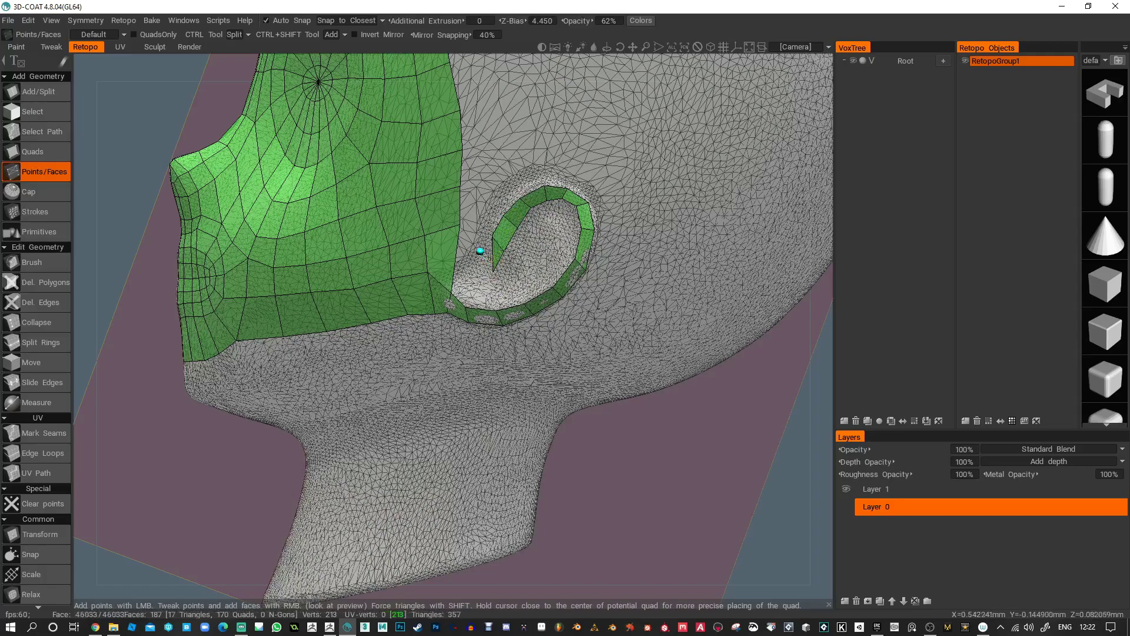
right_click(493, 255)
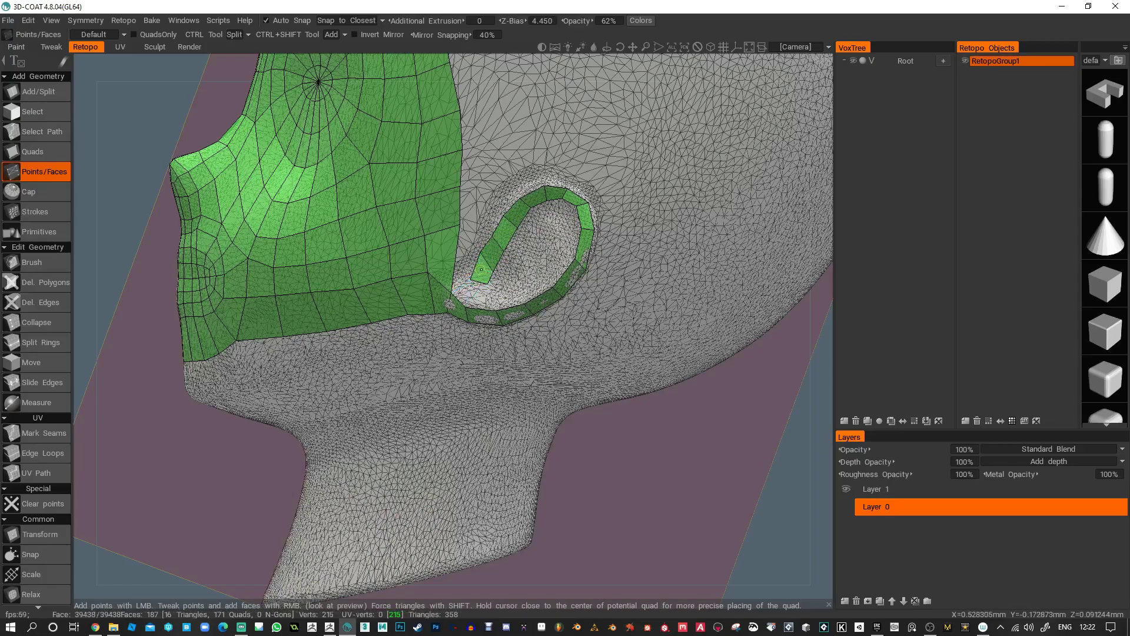
left_click_drag(470, 250, 489, 244, "alt")
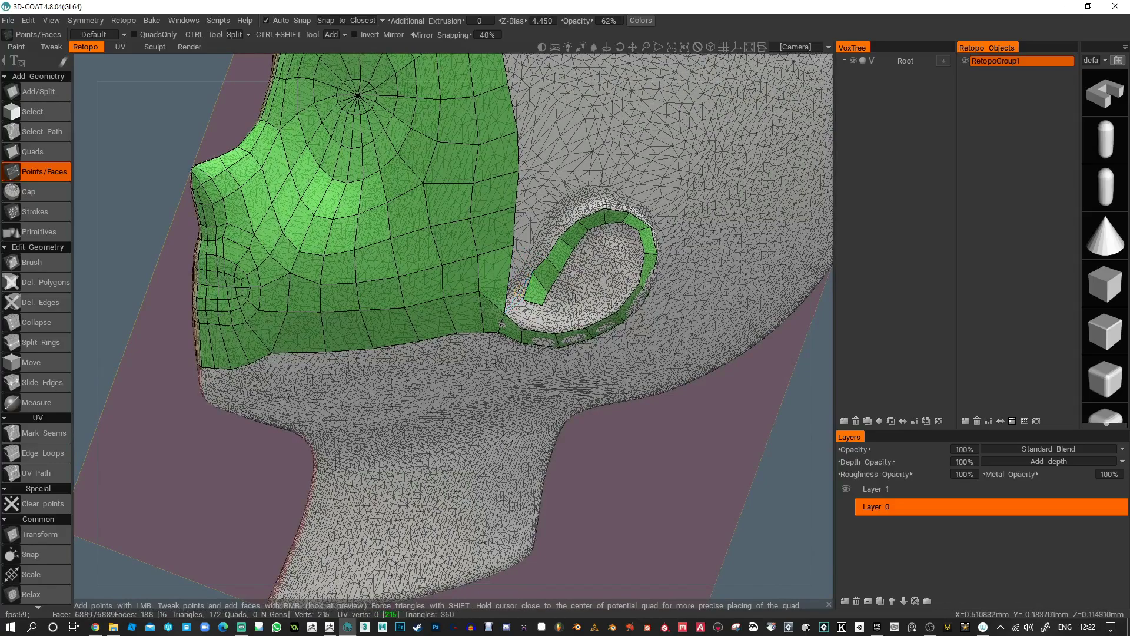
- Bridge the ear strip's open end to the cheek and jaw corner with the Quads tool, and return to Points/Faces
key("q")
left_click(527, 284)
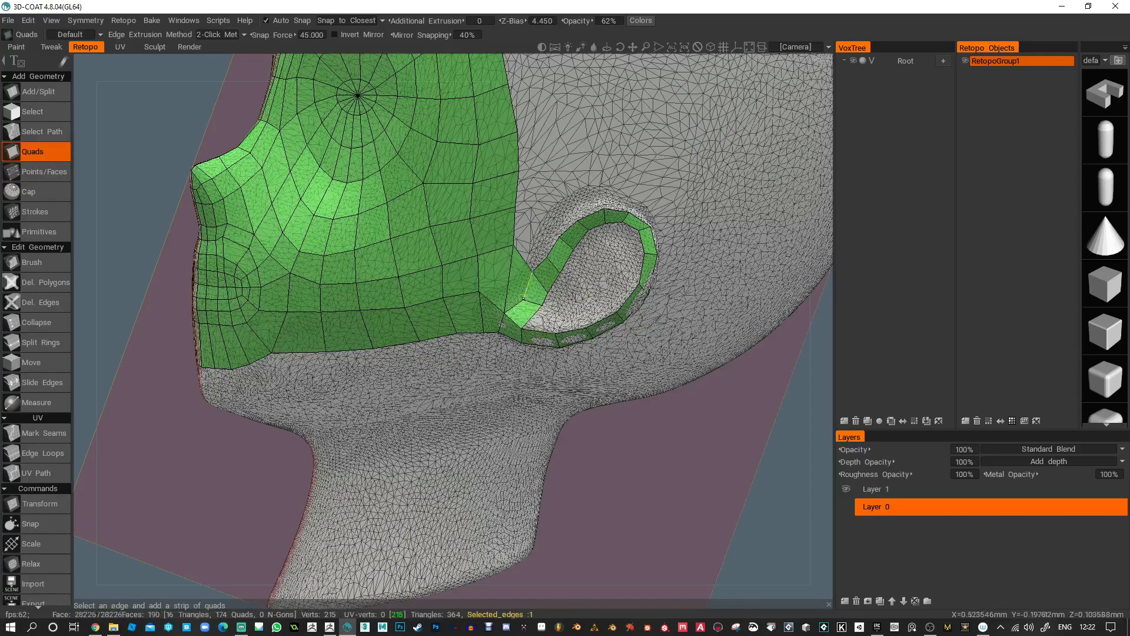
left_click(46, 172)
- Examine the retopologized face and ear mesh from several angles, including straight from the front
scroll(543, 197, "down", 1)
left_click_drag(543, 208, 619, 187, "alt")
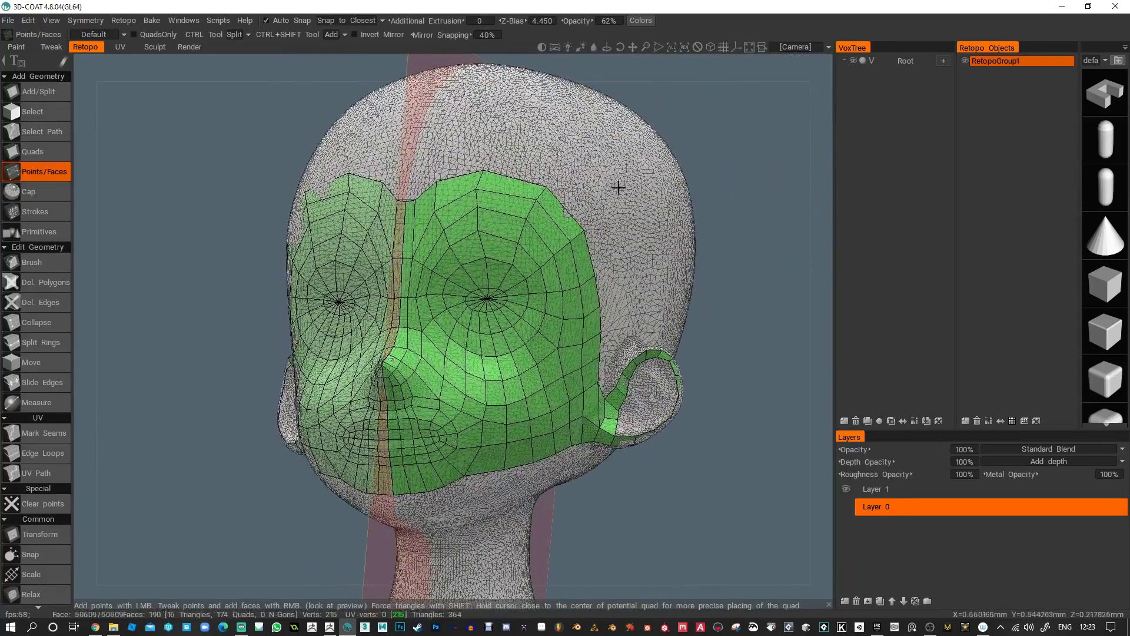
left_click(120, 47)
left_click(85, 47)
left_click_drag(271, 175, 280, 202, "alt")
right_click_drag(308, 290, 355, 226, "alt")
middle_click_drag(355, 227, 406, 179, "alt")
left_click_drag(371, 194, 348, 171, "alt")
right_click_drag(348, 170, 495, 248, "alt")
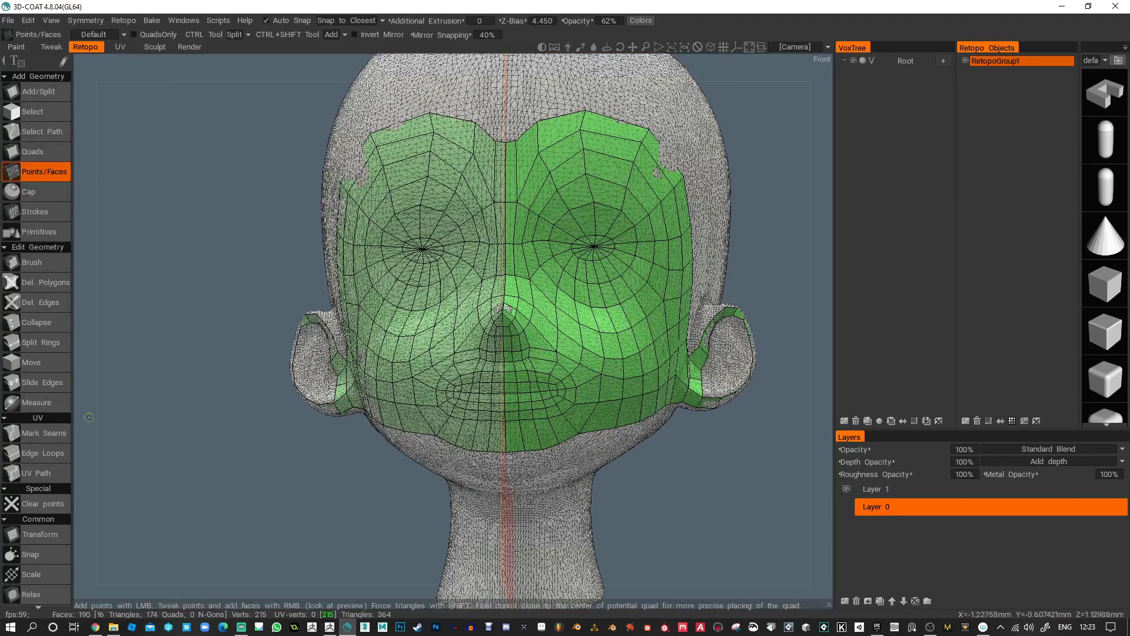
- Switch to Mark Seams and open the UV Preview window beside the angled head
left_click(59, 434)
left_click_drag(743, 187, 705, 186)
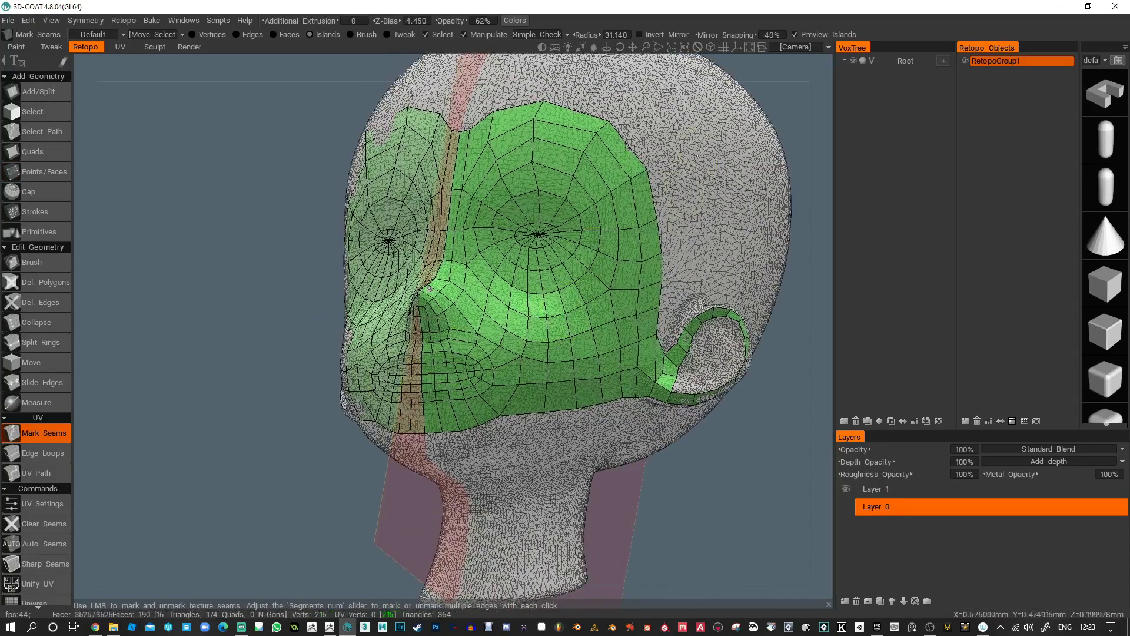
left_click(187, 23)
mouse_move(195, 38)
left_click(305, 69)
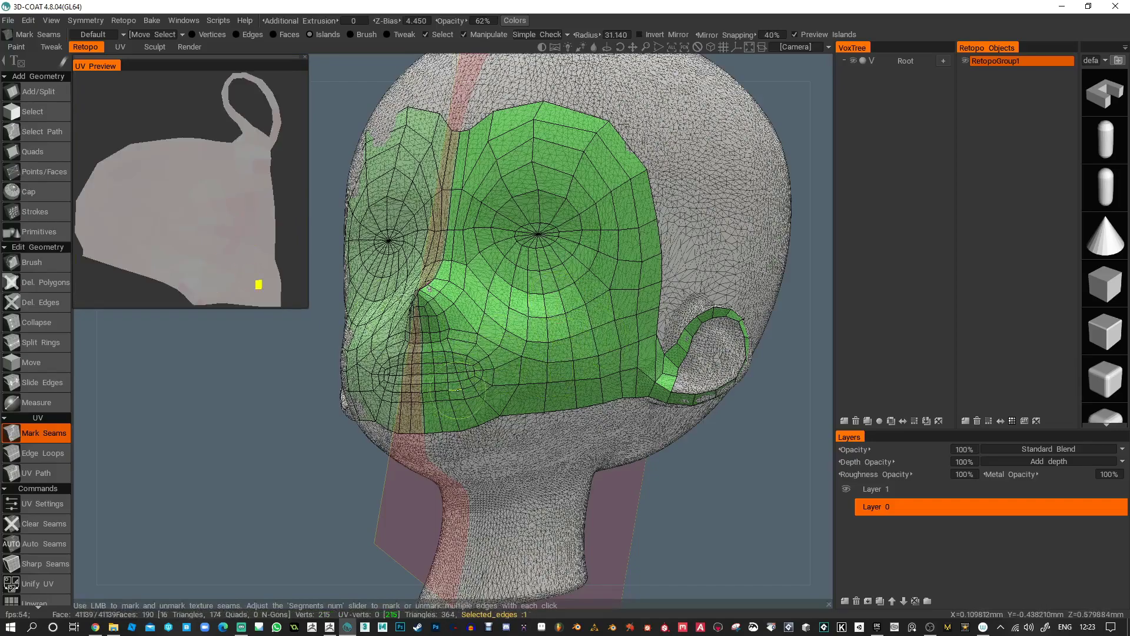
- Try to mark a UV seam down the cheek from below the eye to the jaw edge, and undo the marked edges
scroll(434, 332, "up", 4)
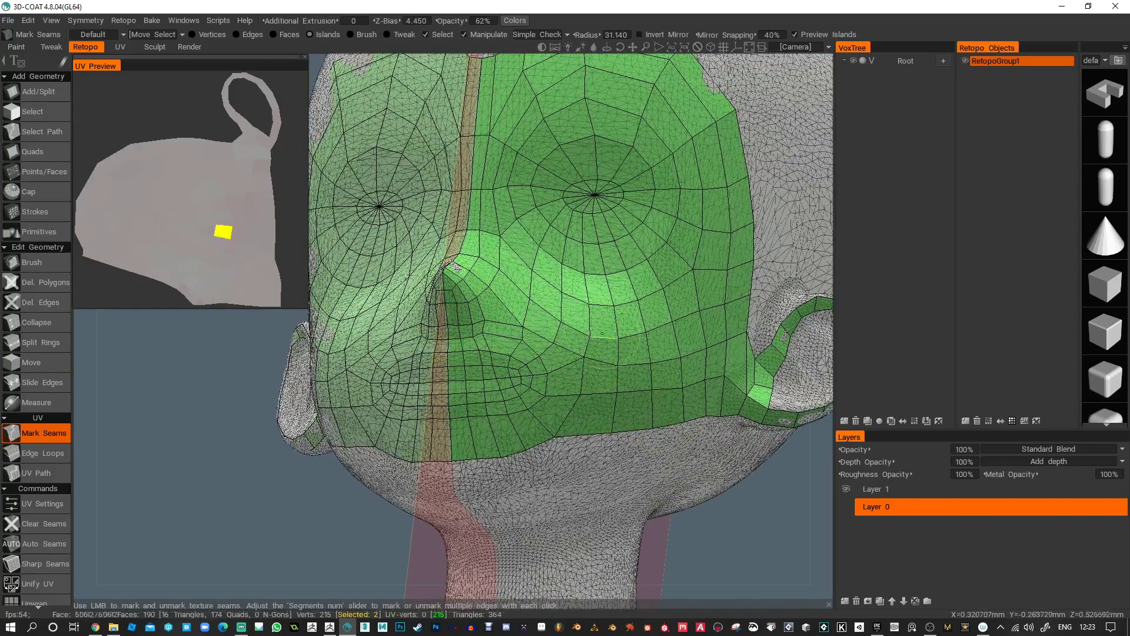
left_click(591, 324)
left_click(587, 348)
left_click(583, 376)
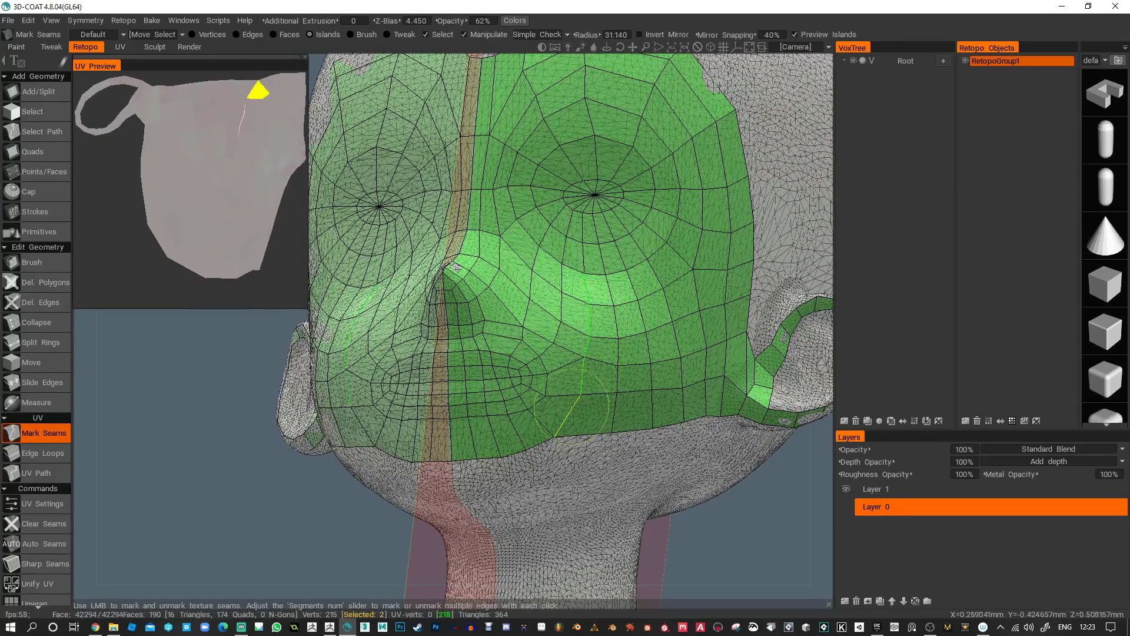
left_click(568, 416)
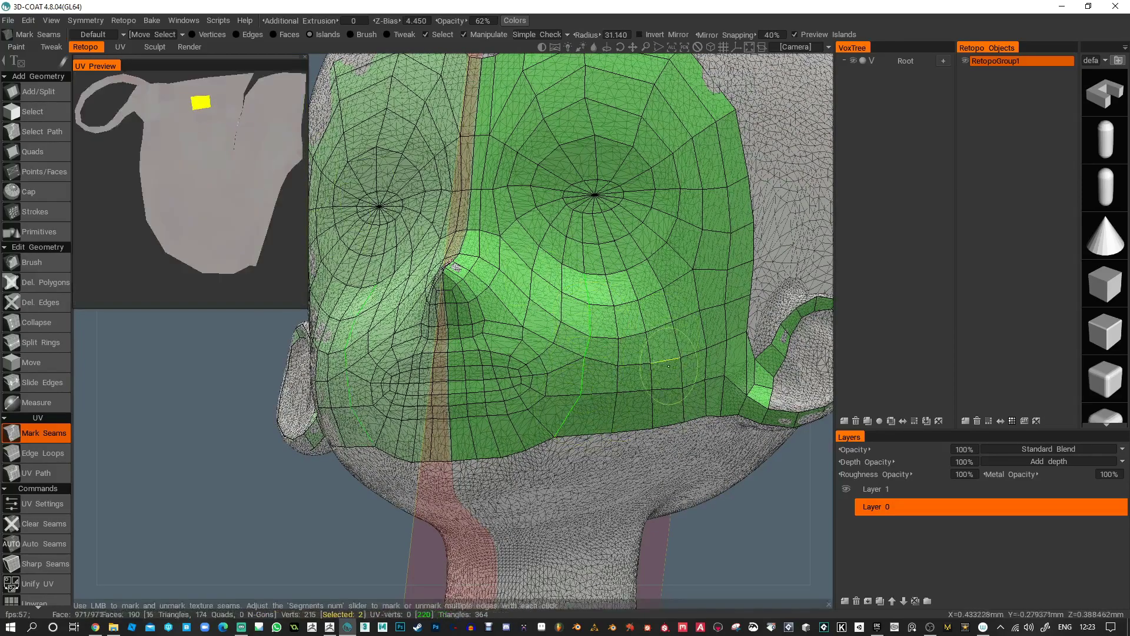
key("ctrl+z")
key("ctrl+z")
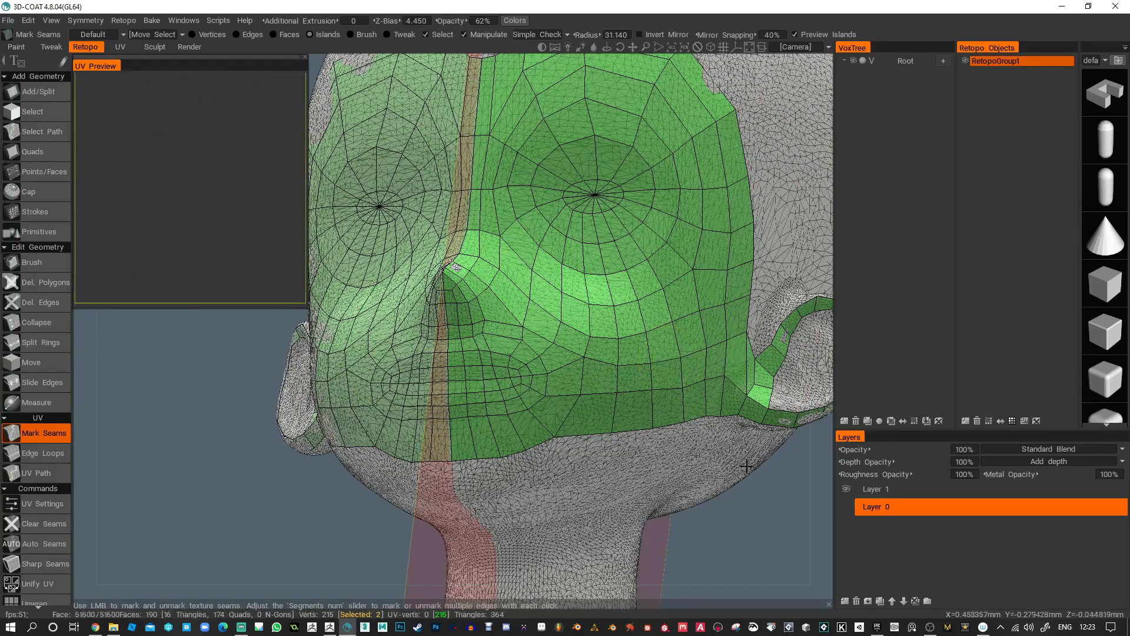
- Mark UV seams between the ear strip and the cheek and around the circular loop enclosing the eye
left_click_drag(748, 467, 696, 447, "alt")
left_click(702, 412)
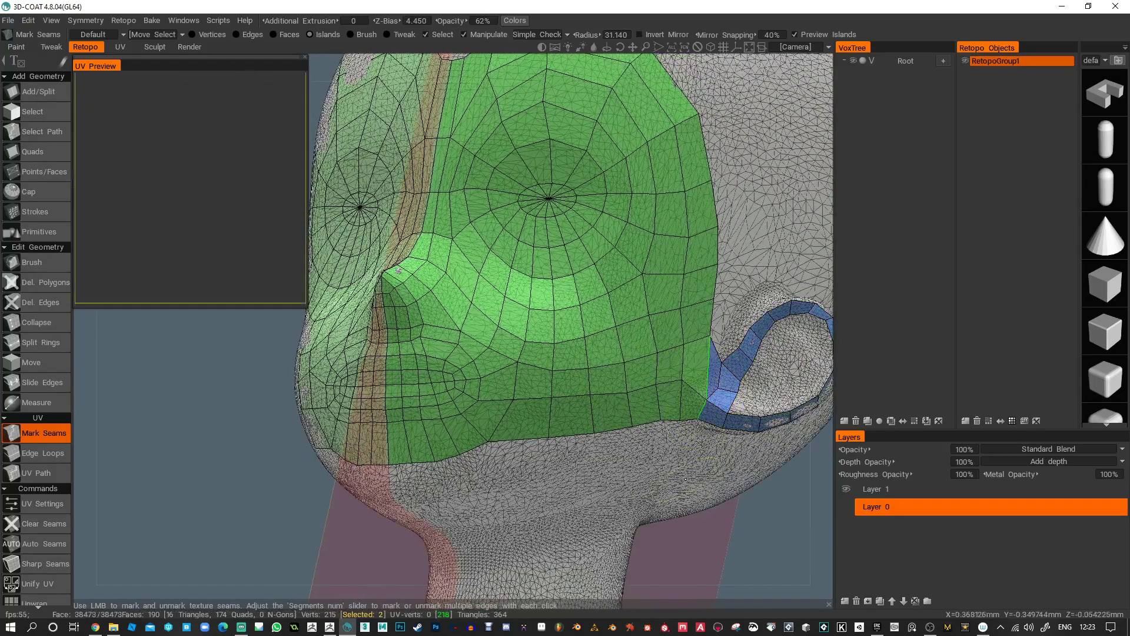
left_click_drag(749, 156, 609, 219, "alt")
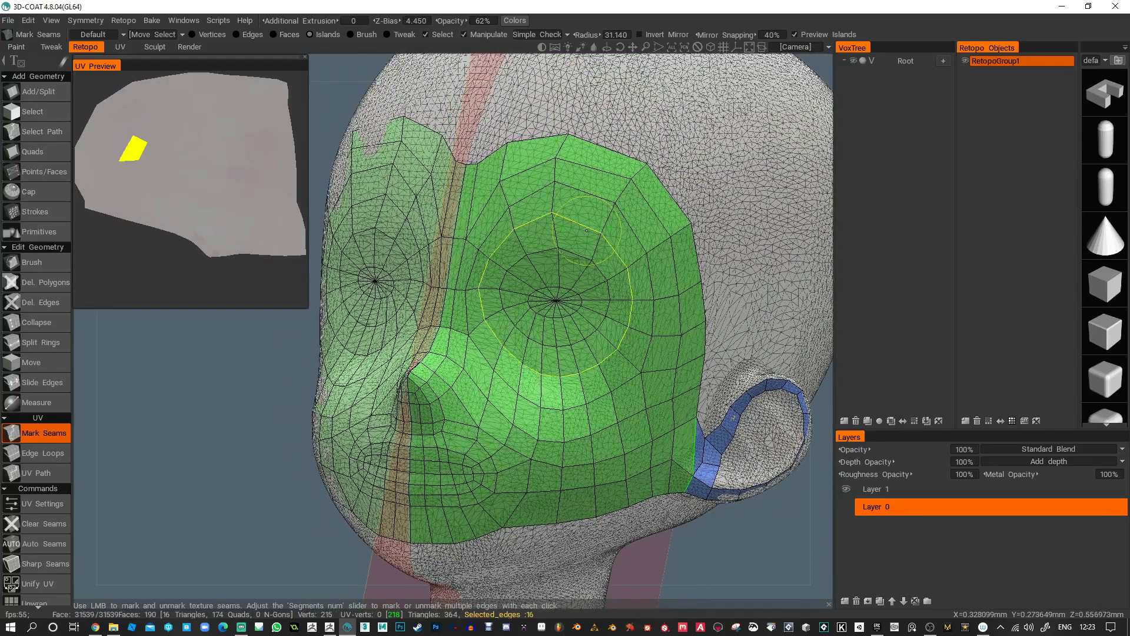
left_click(587, 230)
left_click_drag(825, 259, 806, 222, "alt")
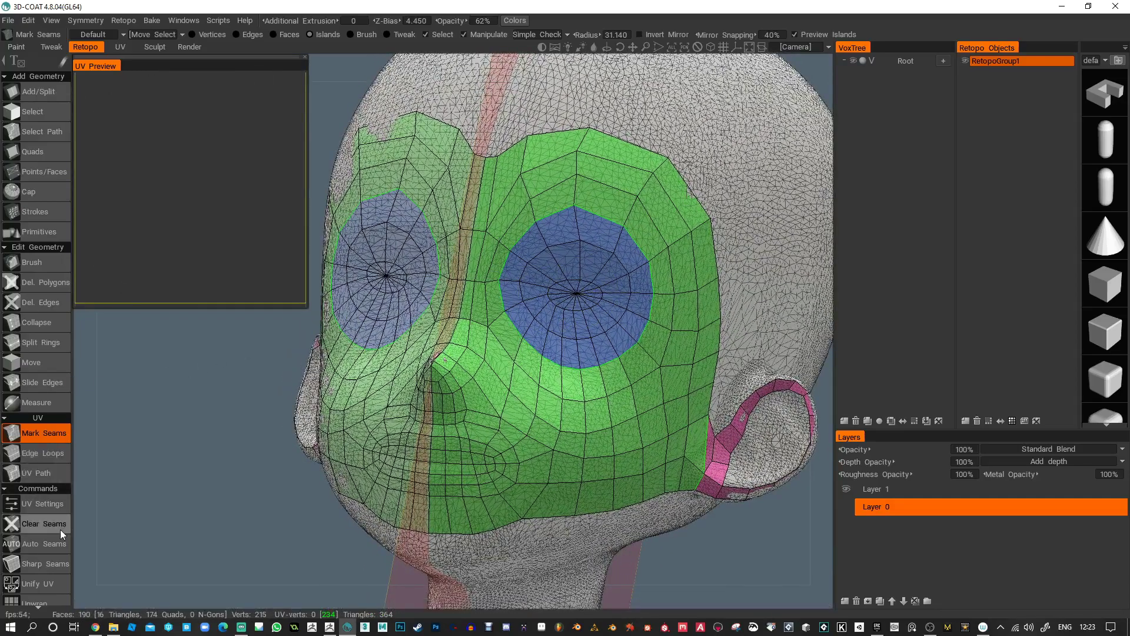
- Unwrap the seamed mesh and rotate the face island upright in the UV preview
scroll(54, 521, "down", 3)
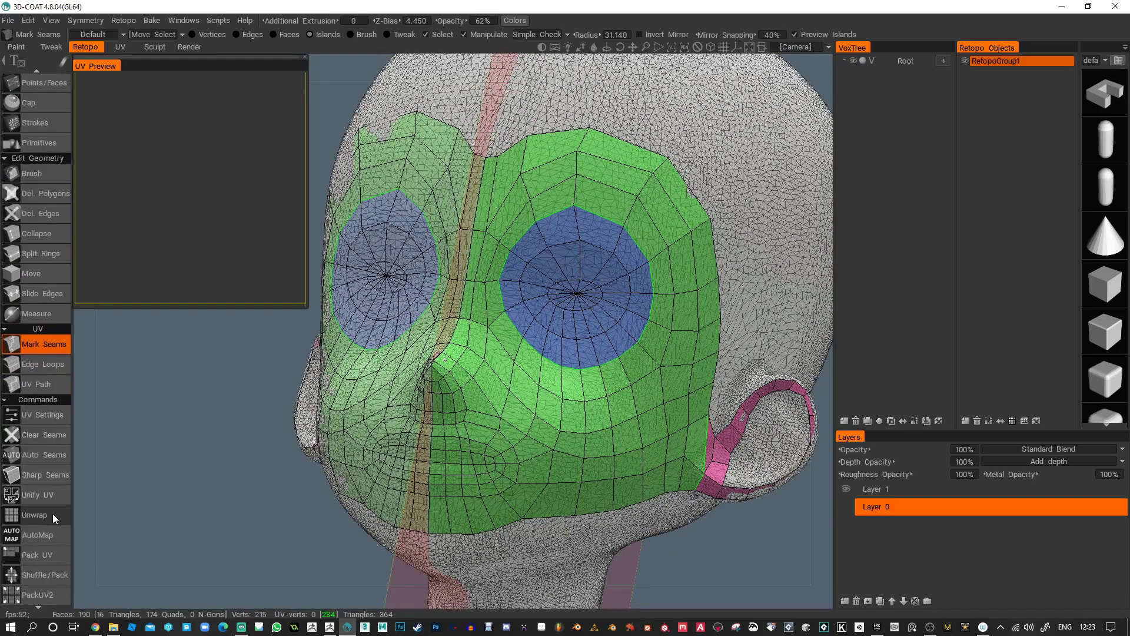
left_click(52, 514)
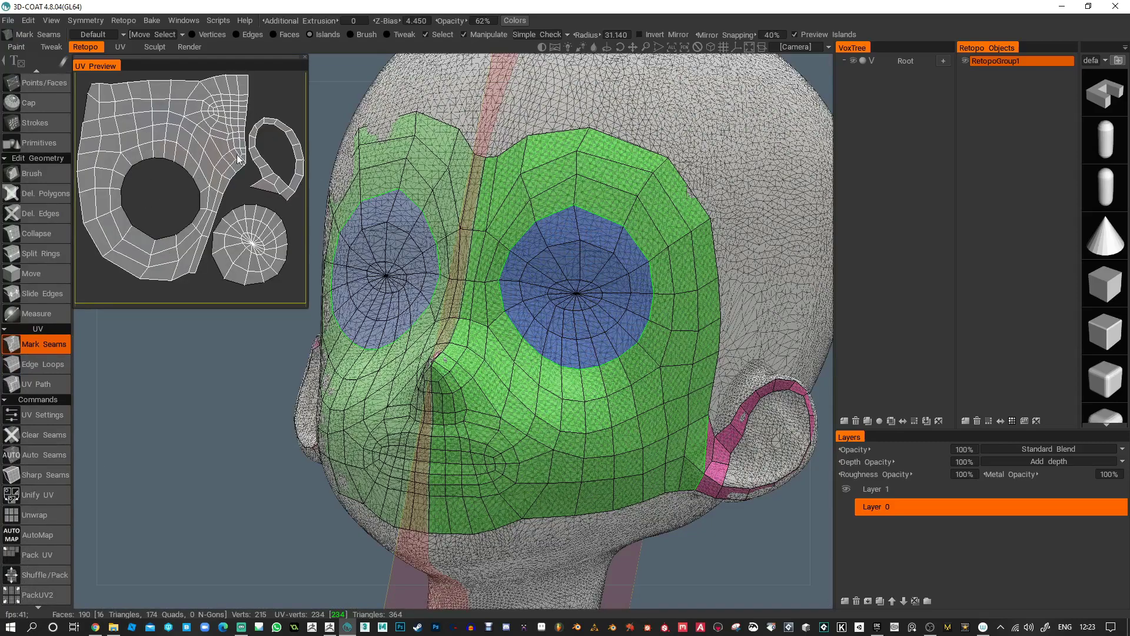
left_click(213, 165)
left_click_drag(210, 142, 154, 217)
- Move the eye island into the face island's eye hole and place the ear island beside the forehead
left_click(272, 258)
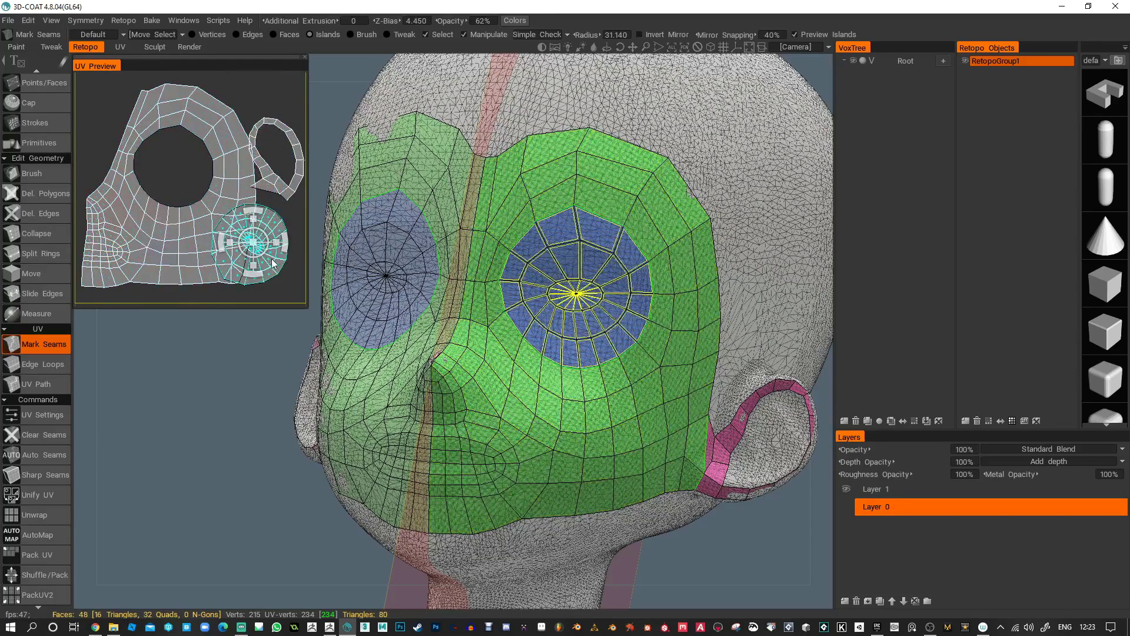
left_click_drag(262, 252, 181, 176)
left_click(291, 200)
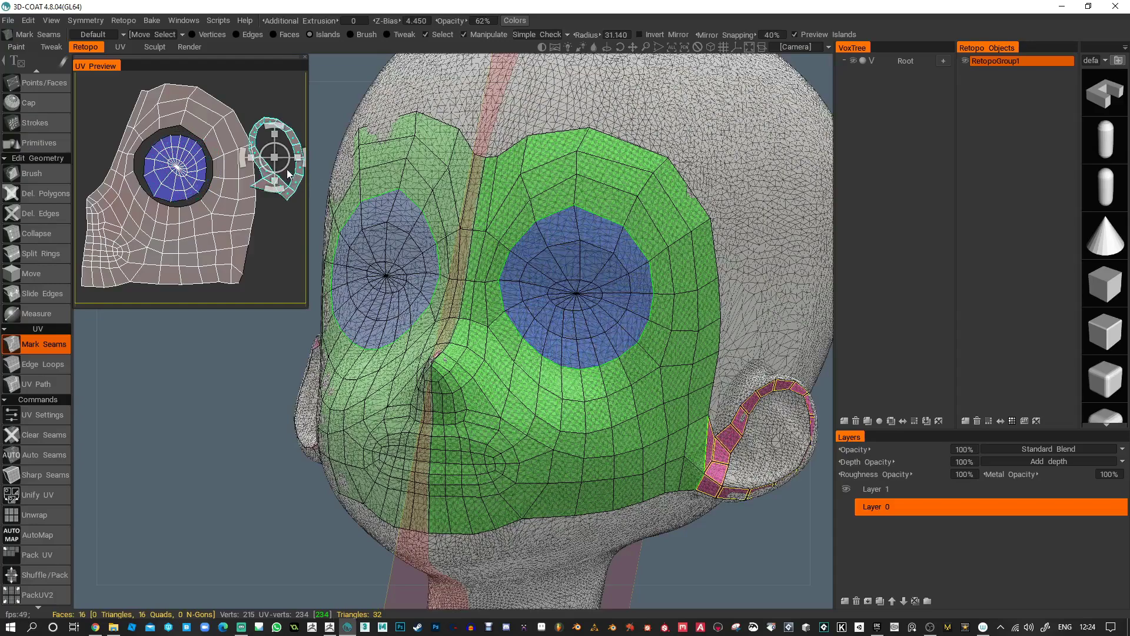
left_click_drag(288, 168, 126, 102)
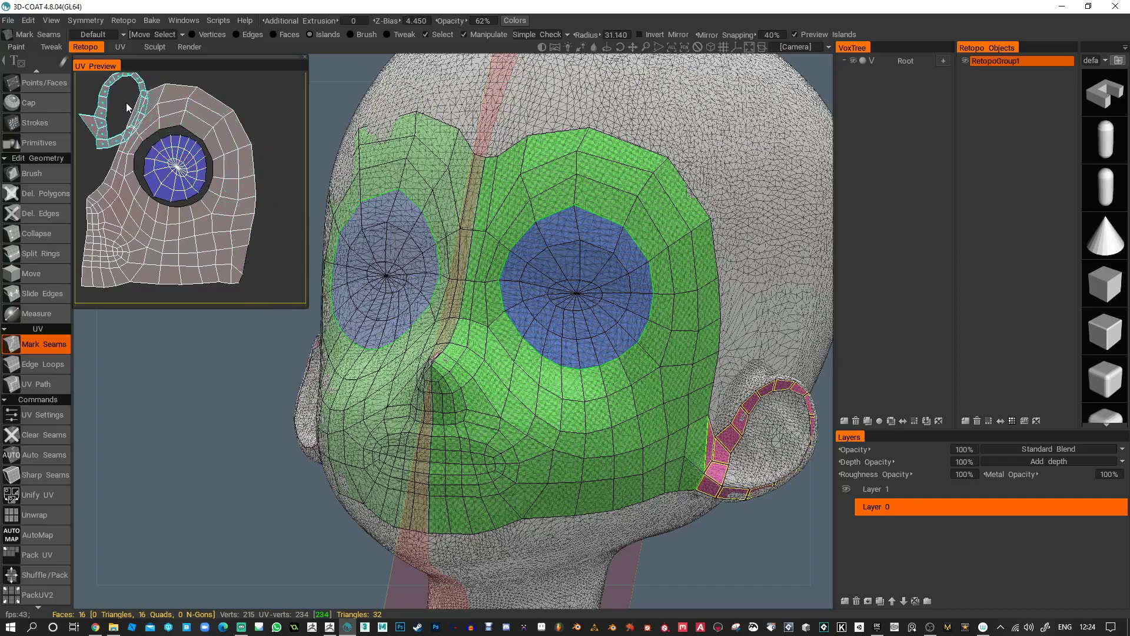
- Shift the face and eye islands sideways in the UV preview, and adjust the placement of the ear and eye islands
left_click(236, 163)
left_click_drag(165, 196, 193, 200)
left_click(135, 147)
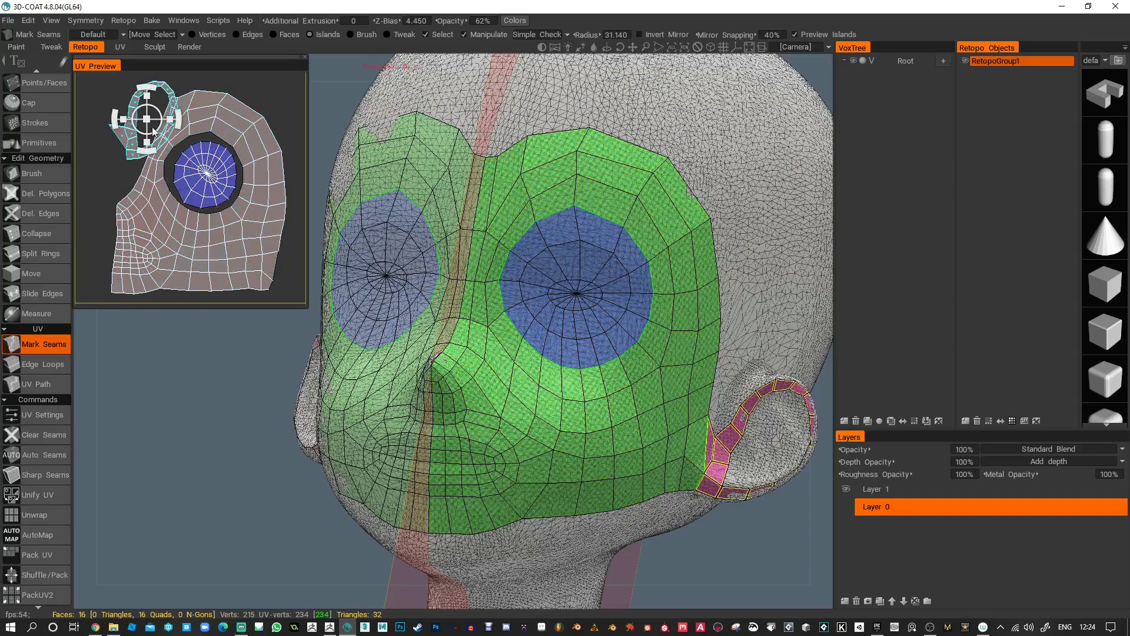
left_click_drag(132, 124, 128, 127)
left_click(224, 187)
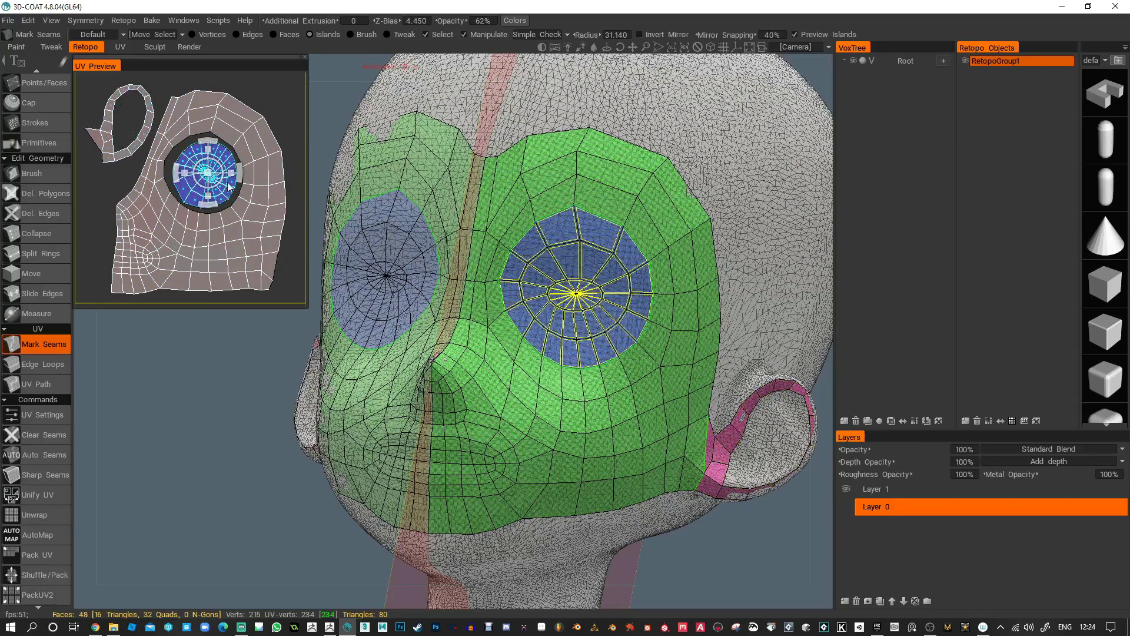
left_click_drag(240, 177, 208, 174)
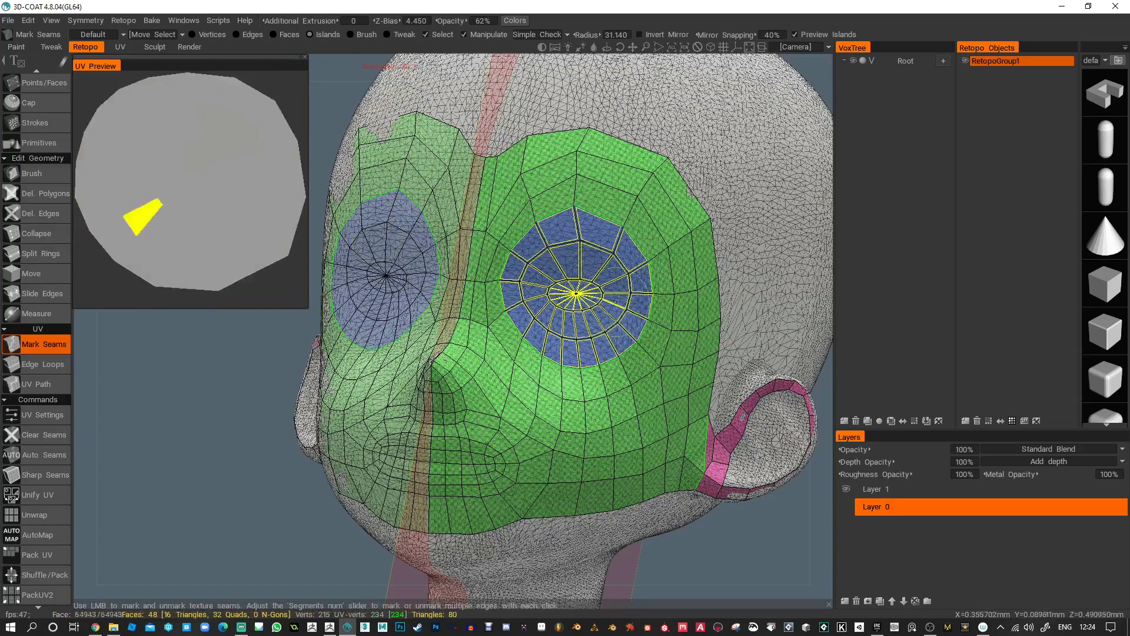